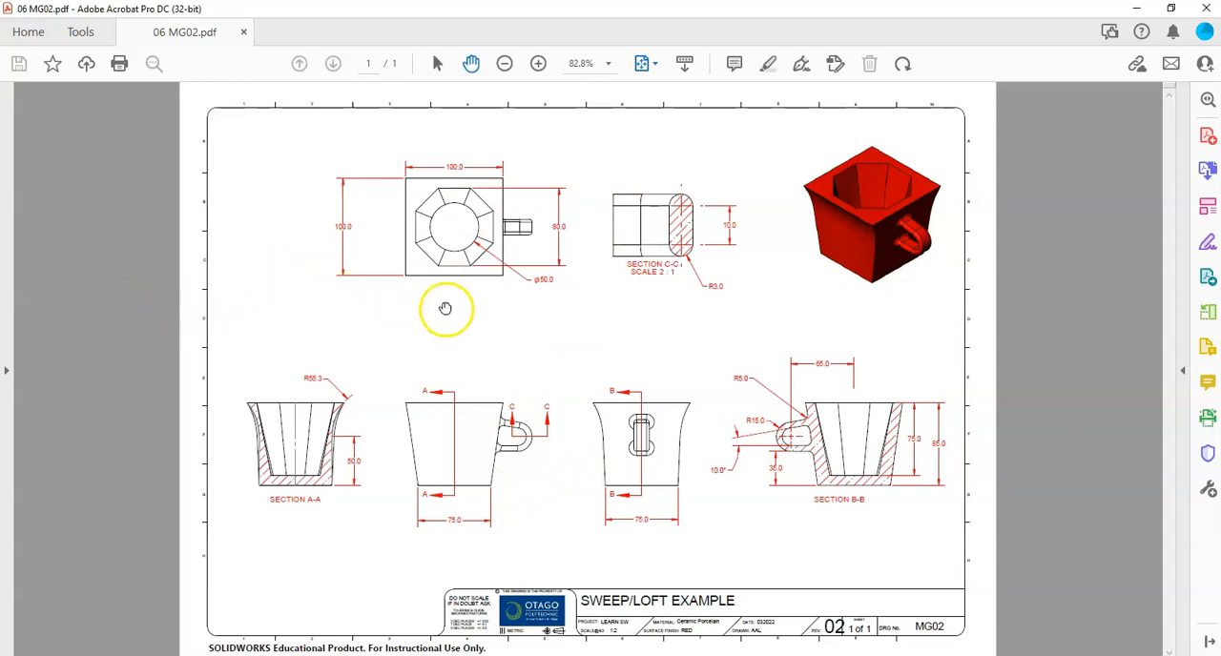
Examine the MG02 mug drawing, and switch to SOLIDWORKS to inspect the finished mug model from its sides.
{"action": "left_click_drag", "start_coordinate": [889, 237], "coordinate": [910, 208]}
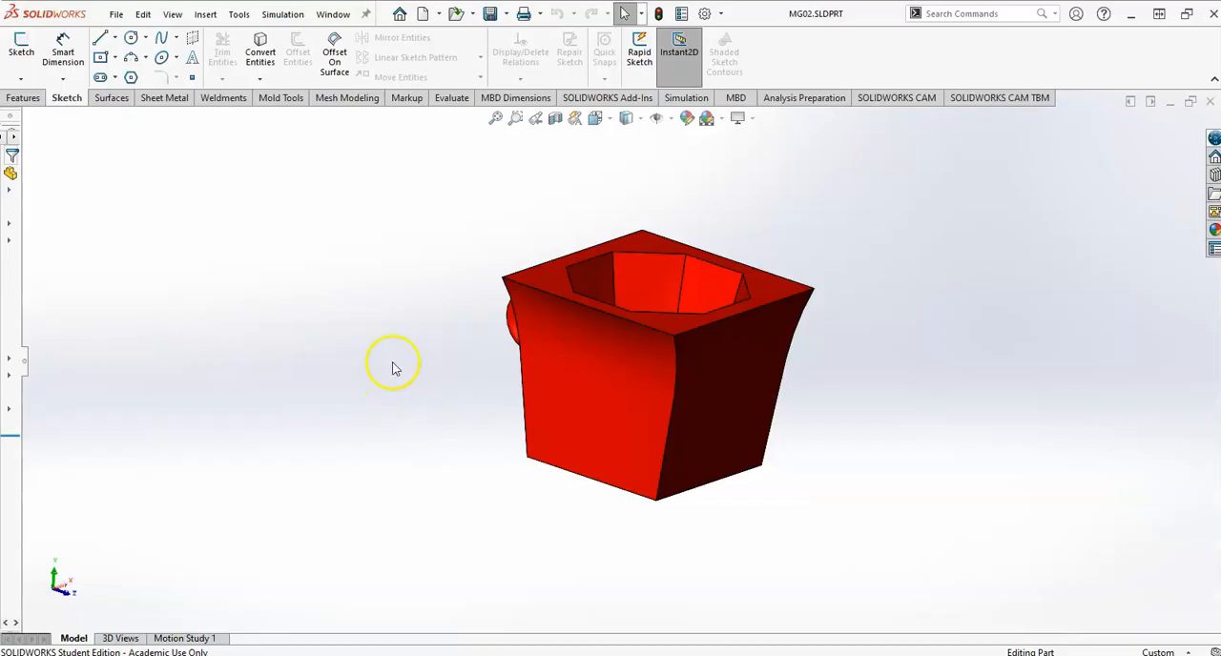
{"action": "middle_click_drag", "start_coordinate": [395, 369], "coordinate": [332, 307]}
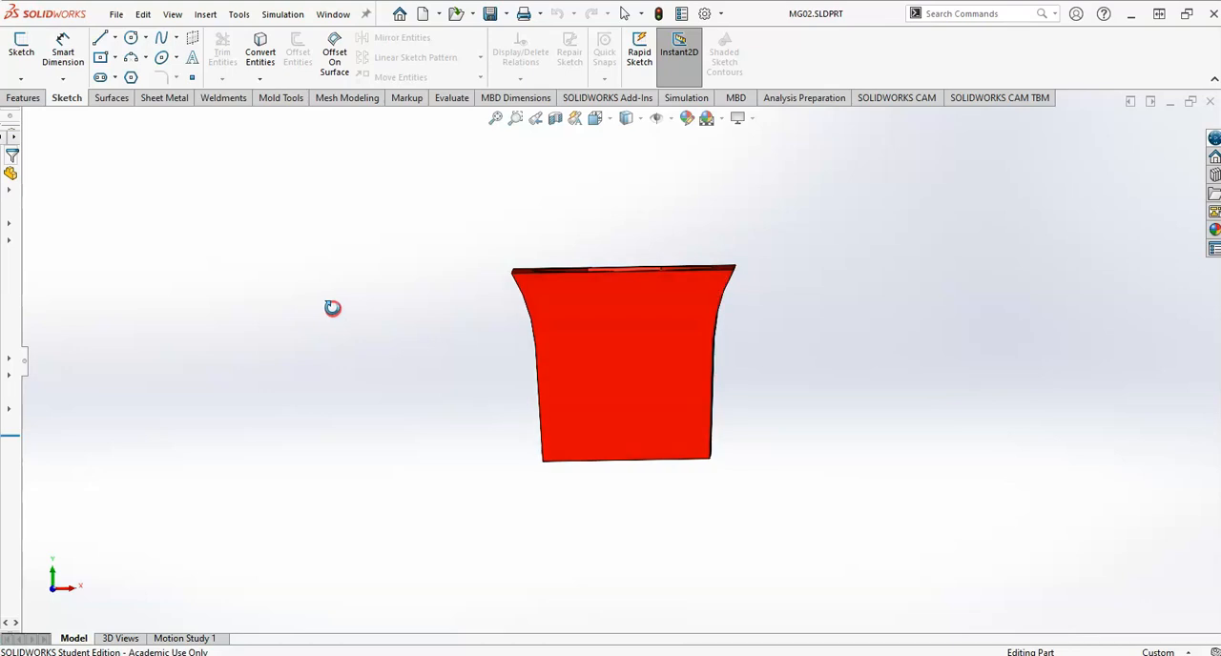
{"action": "mouse_move", "coordinate": [561, 359]}
{"action": "middle_mouse_down"}
{"action": "mouse_move", "coordinate": [595, 385]}
{"action": "mouse_move", "coordinate": [689, 395]}
{"action": "mouse_move", "coordinate": [697, 373]}
{"action": "mouse_move", "coordinate": [687, 390]}
{"action": "middle_mouse_up"}
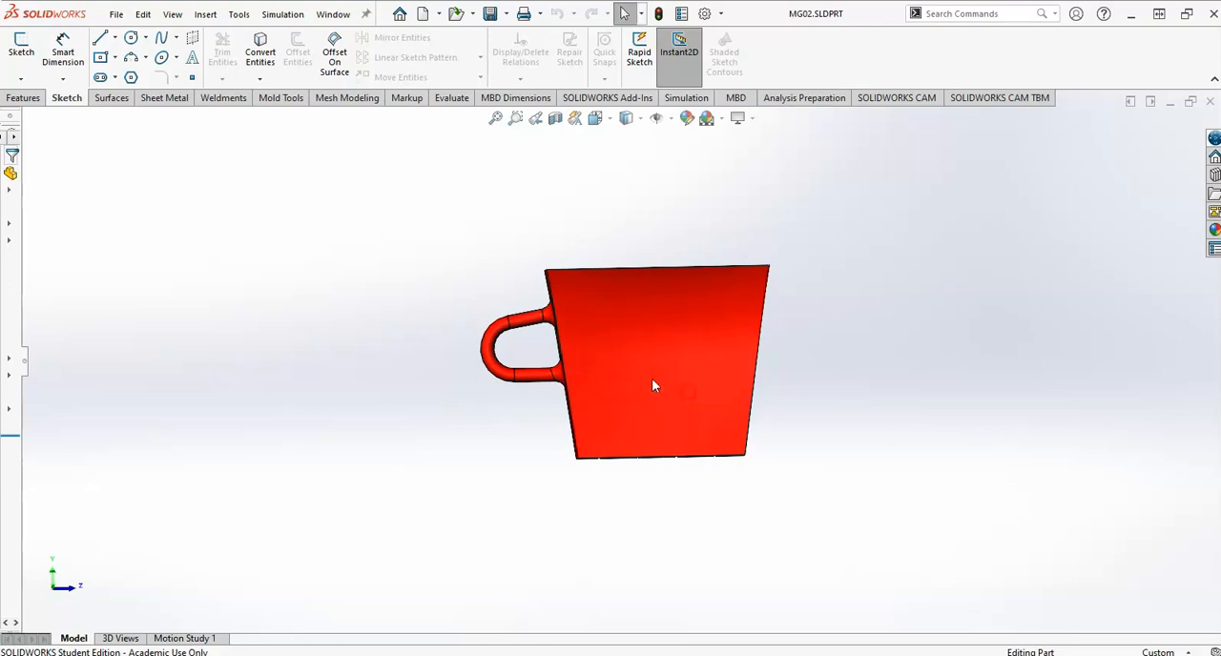
Create a new part document and check the mug drawing for the base size.
{"action": "left_click", "coordinate": [423, 13]}
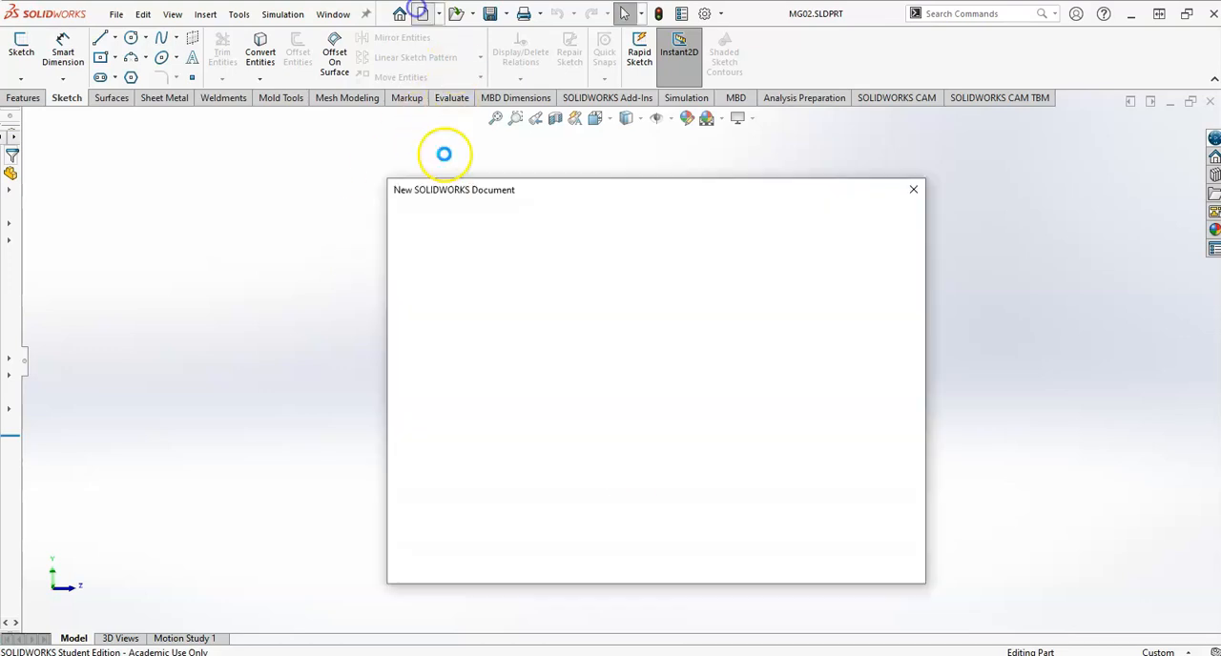
{"action": "double_click", "coordinate": [428, 256]}
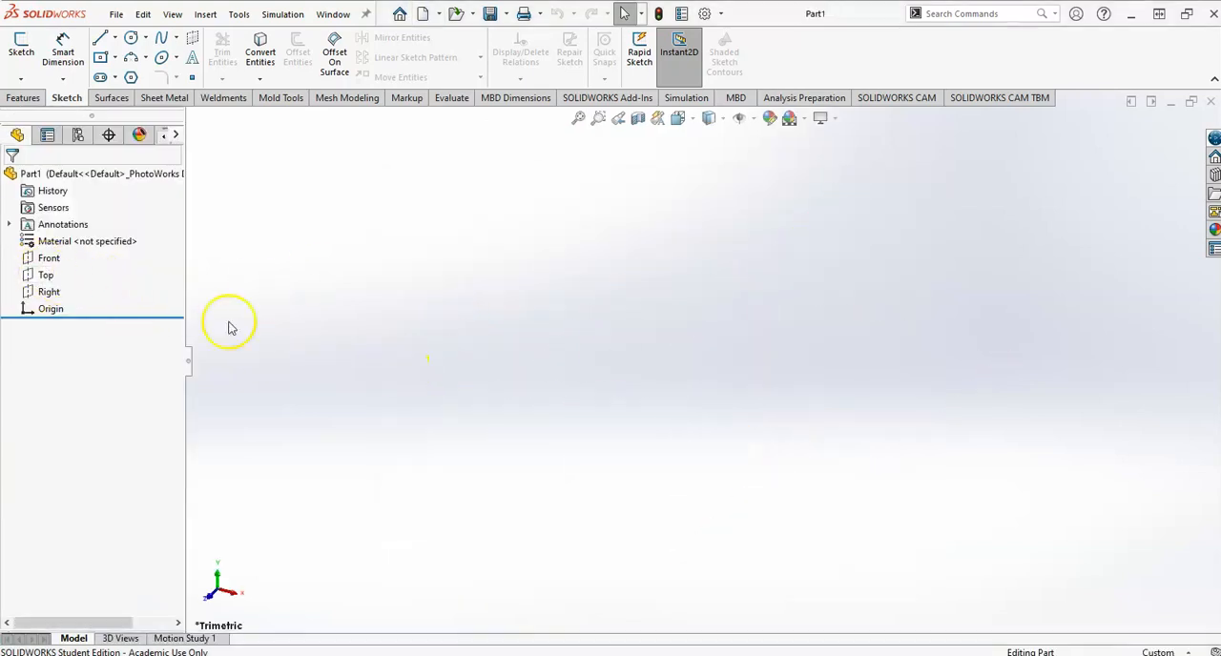
{"action": "key", "text": "alt+Tab"}
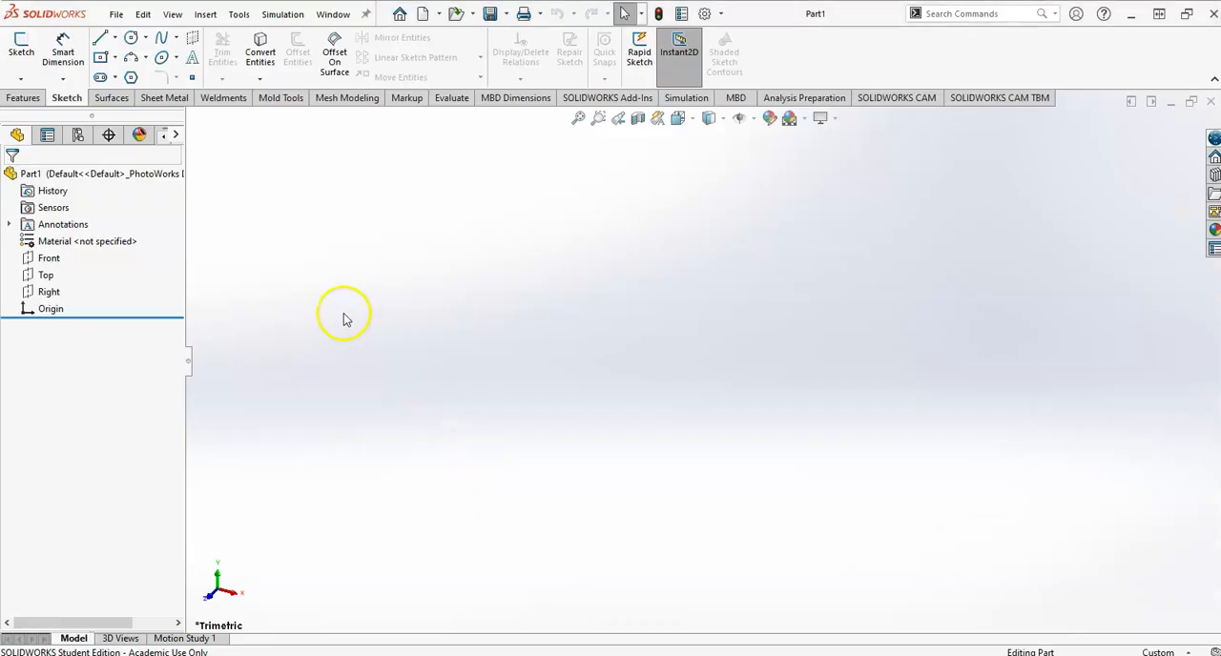
Sketch a centre rectangle about 60 by 34 mm on the Top plane, centred on the origin.
{"action": "left_click", "coordinate": [45, 275]}
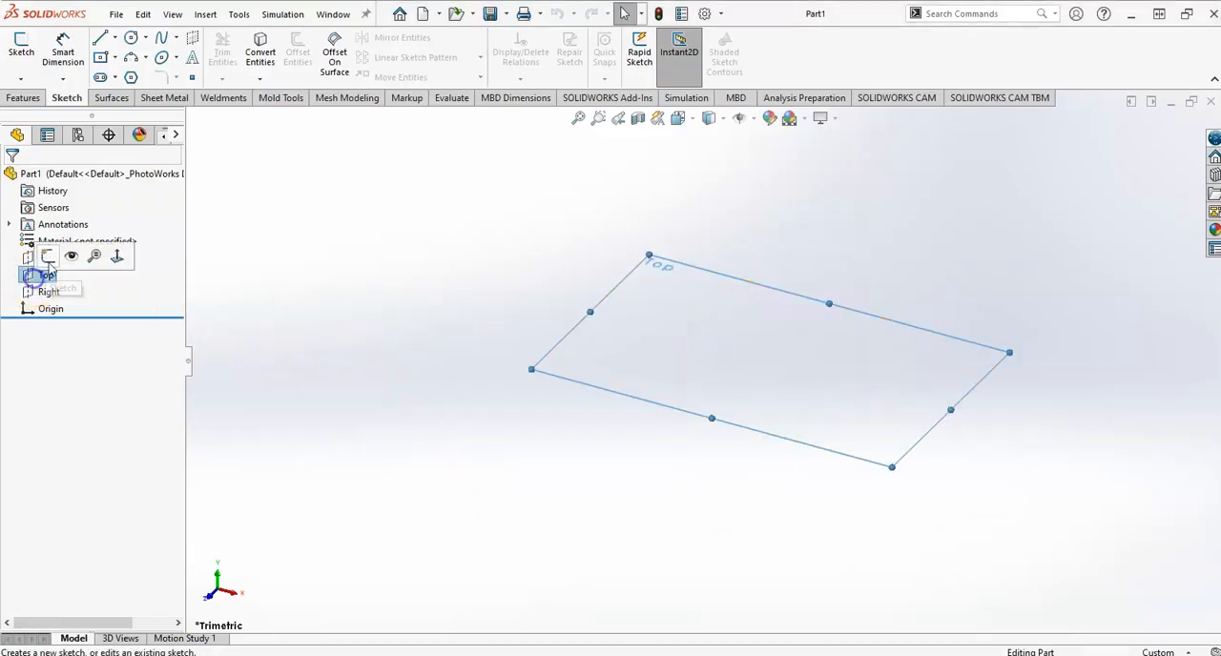
{"action": "left_click", "coordinate": [46, 255]}
{"action": "left_click", "coordinate": [100, 57]}
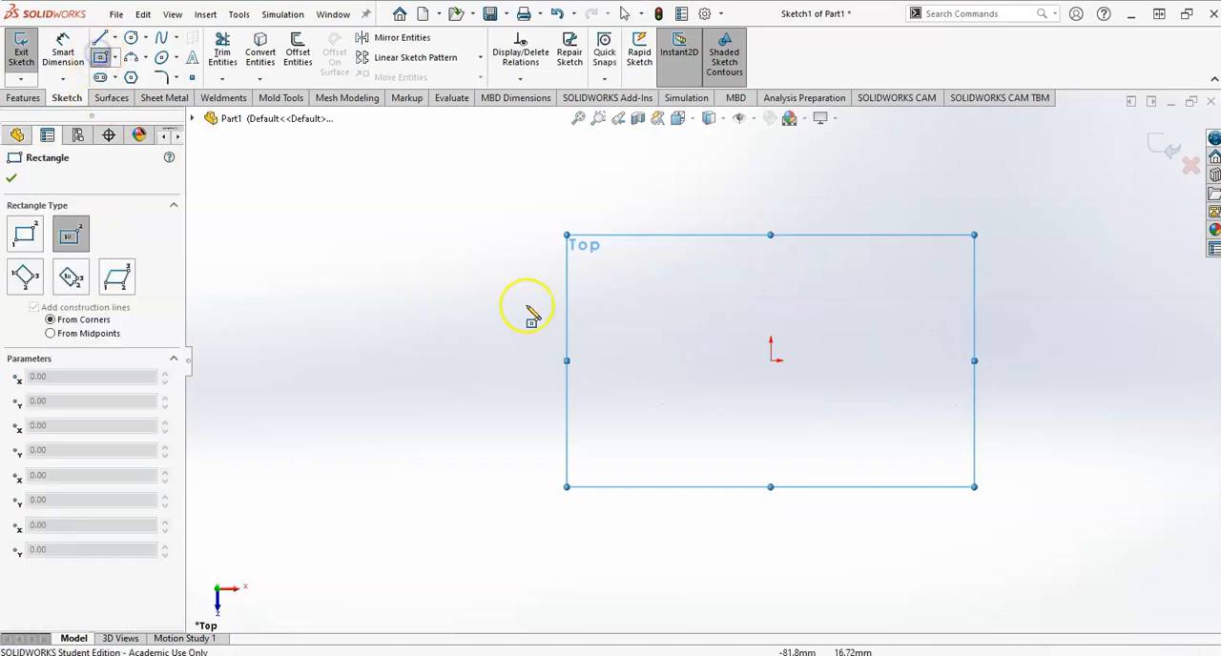
{"action": "left_click", "coordinate": [772, 361]}
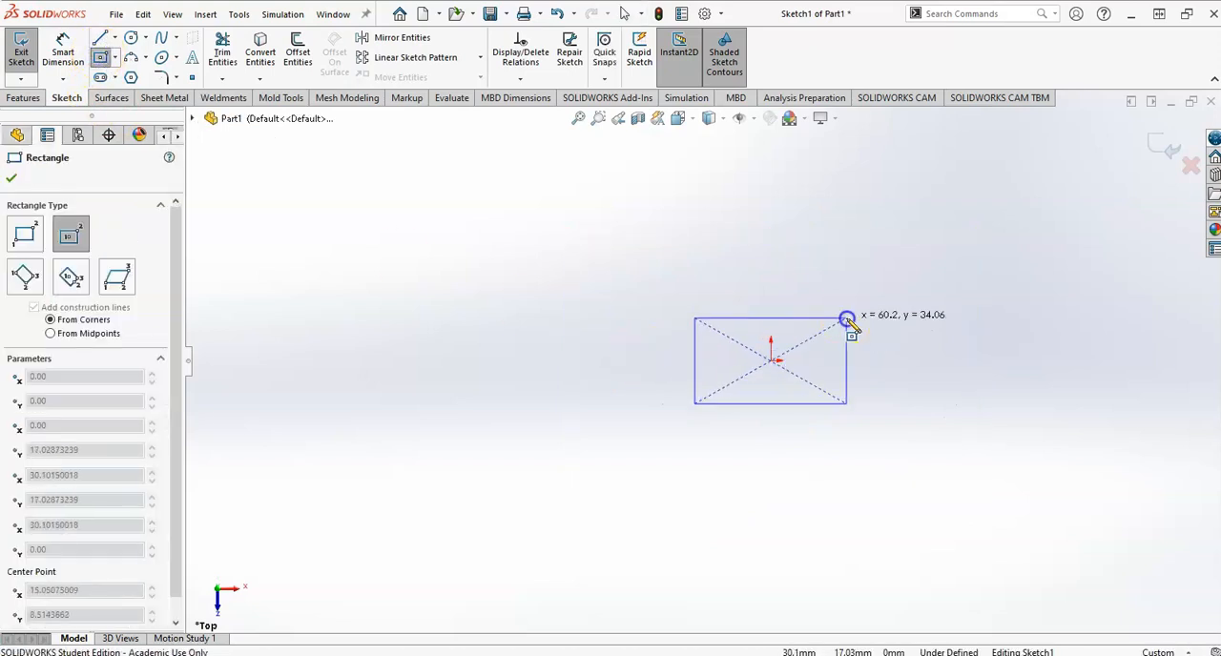
{"action": "left_click", "coordinate": [847, 318]}
Dimension the rectangle's vertical side to 75 mm.
{"action": "right_click_drag", "start_coordinate": [913, 398], "coordinate": [897, 330]}
{"action": "left_click", "coordinate": [847, 344]}
{"action": "left_click", "coordinate": [906, 366]}
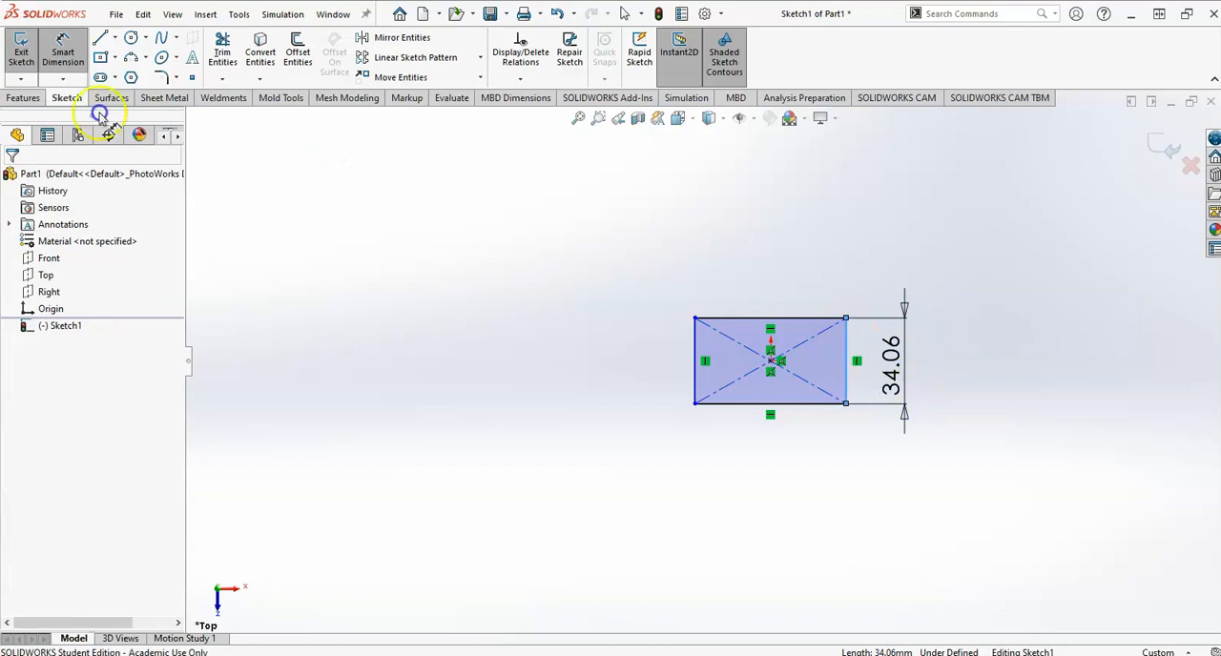
{"action": "type", "text": "75"}
{"action": "key", "text": "Return"}
{"action": "key", "text": "Escape"}
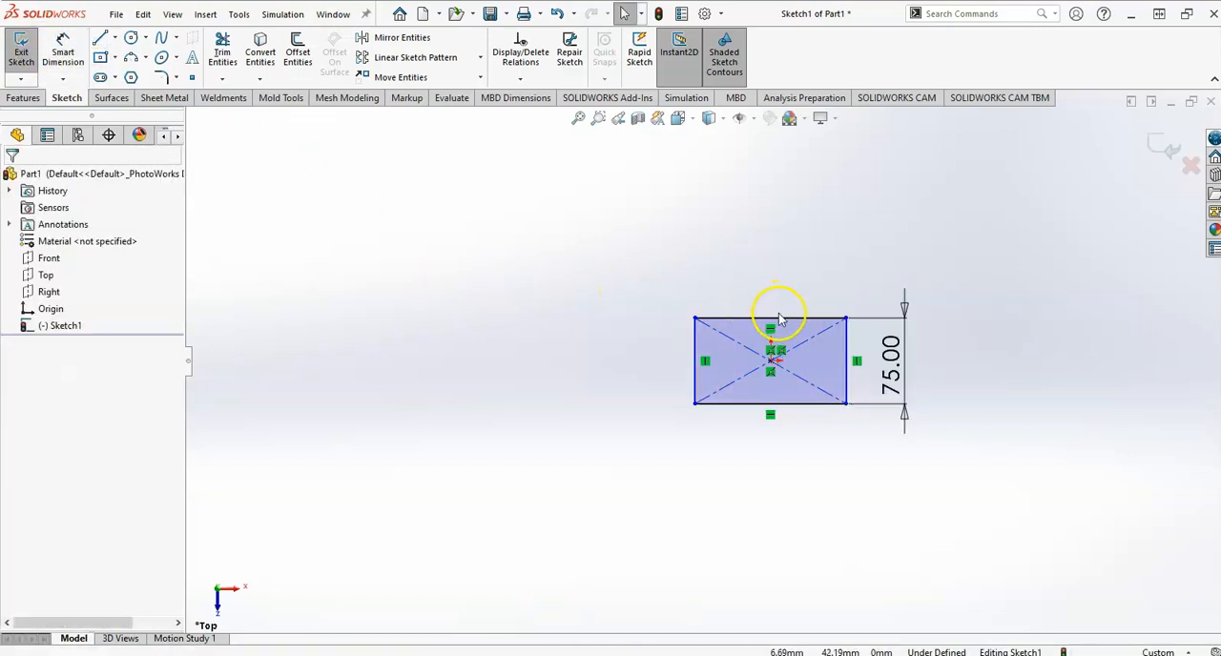
Add an Equal relation between the rectangle's horizontal and vertical sides and exit the base sketch.
{"action": "left_click", "coordinate": [782, 319]}
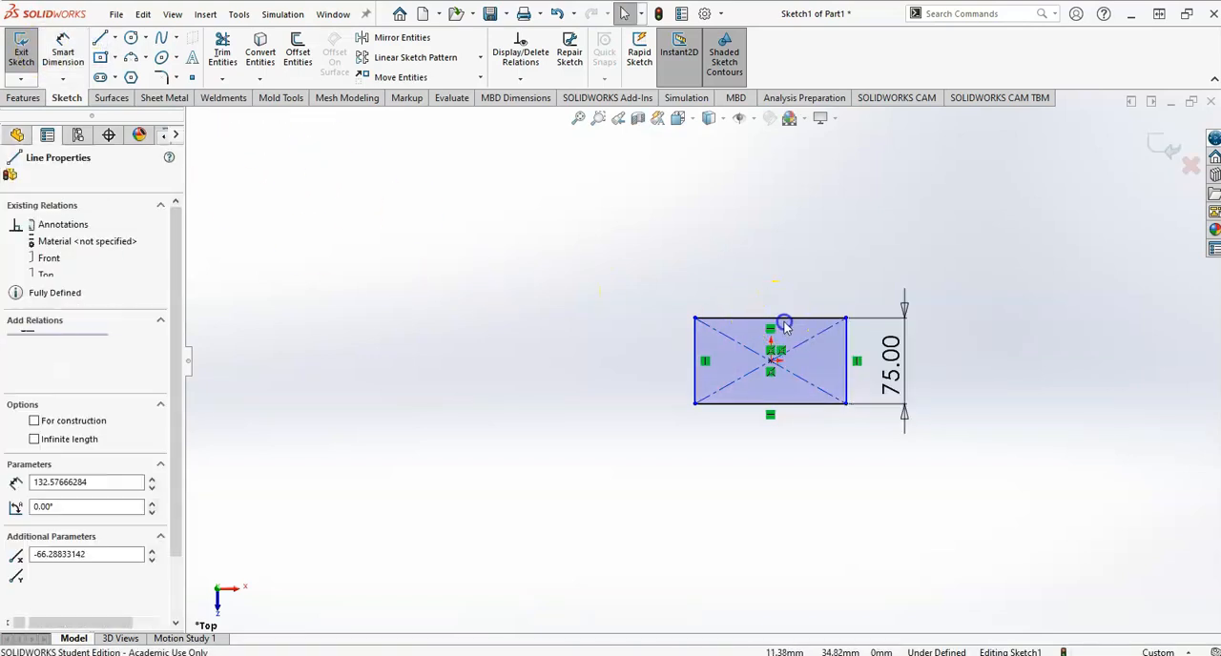
{"action": "left_click", "coordinate": [847, 361], "text": "ctrl"}
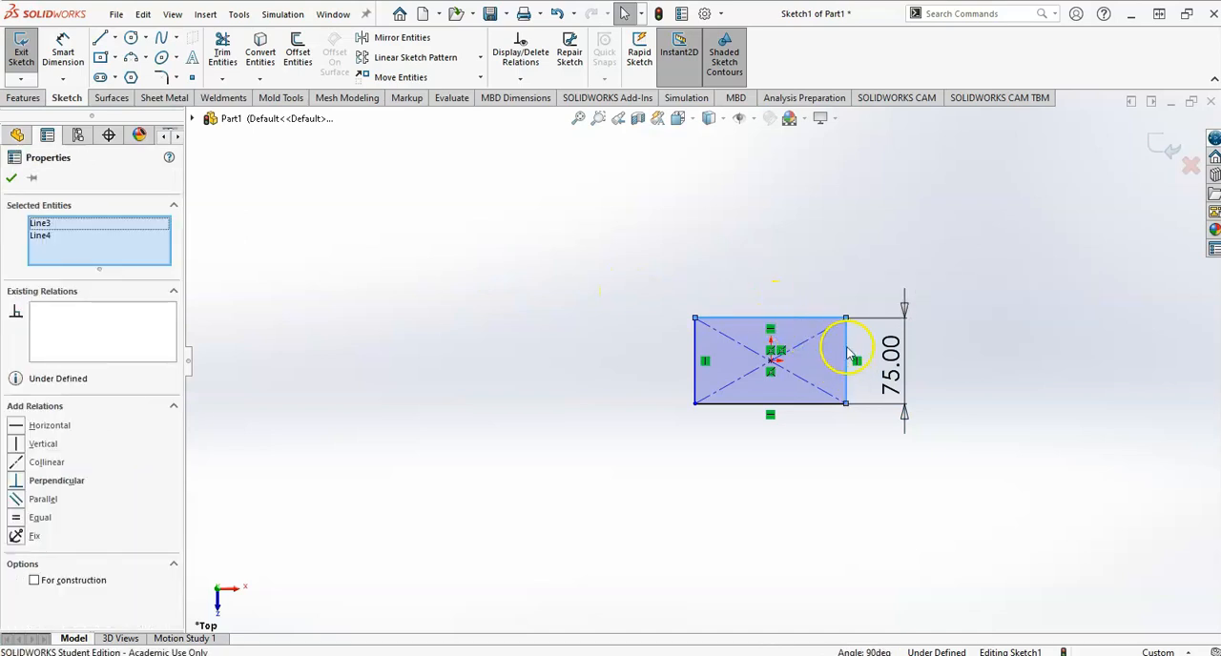
{"action": "left_click", "coordinate": [21, 518]}
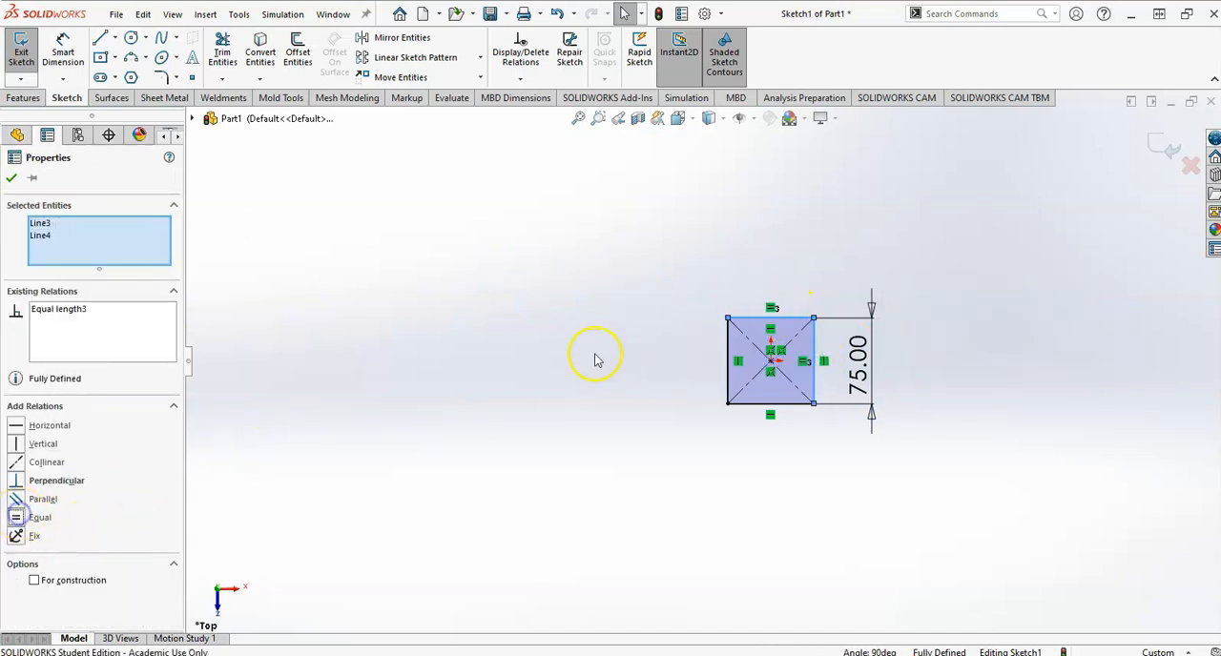
{"action": "left_click", "coordinate": [1162, 145]}
{"action": "mouse_move", "coordinate": [932, 362]}
{"action": "middle_mouse_down"}
{"action": "mouse_move", "coordinate": [788, 417]}
{"action": "mouse_move", "coordinate": [741, 276]}
{"action": "middle_mouse_up"}
{"action": "left_click", "coordinate": [525, 376]}
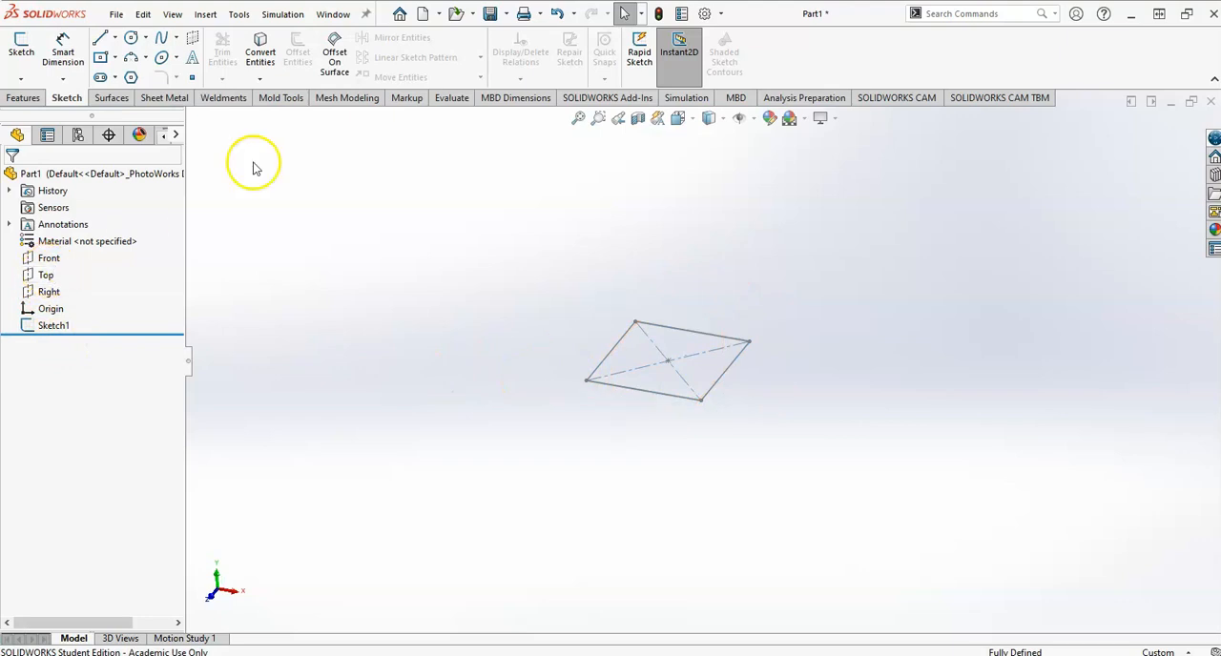
Create a reference plane offset 85 mm above the Top plane, taking the mug height from the drawing.
{"action": "left_click", "coordinate": [29, 98]}
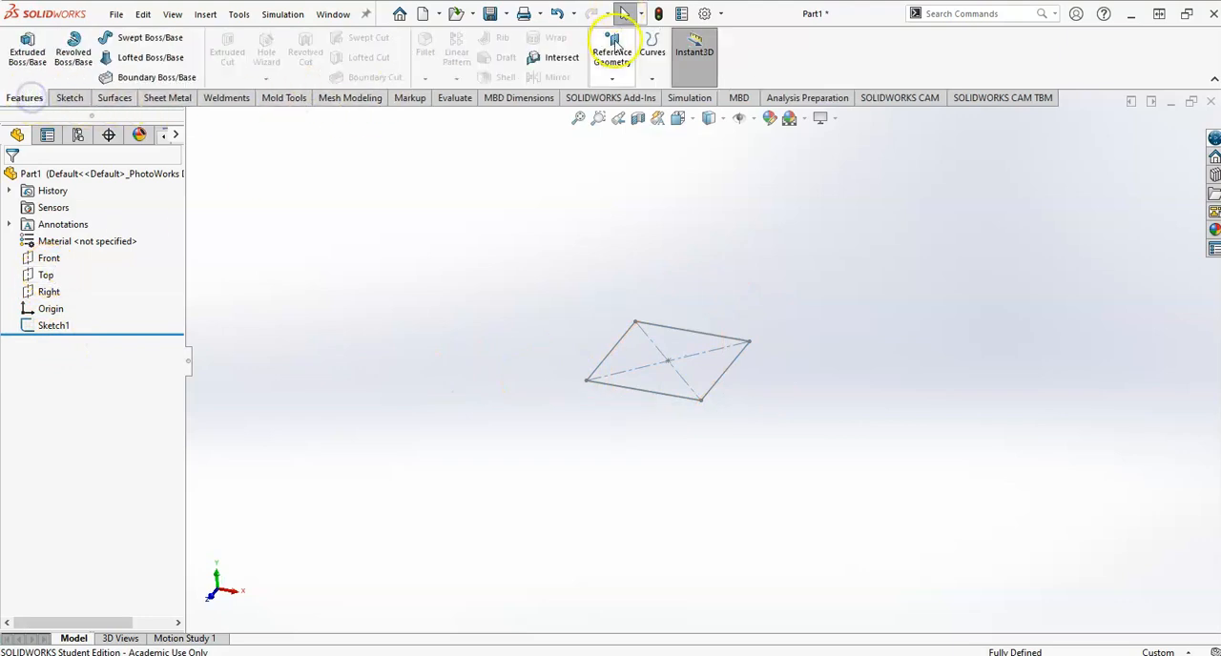
{"action": "left_click", "coordinate": [612, 52]}
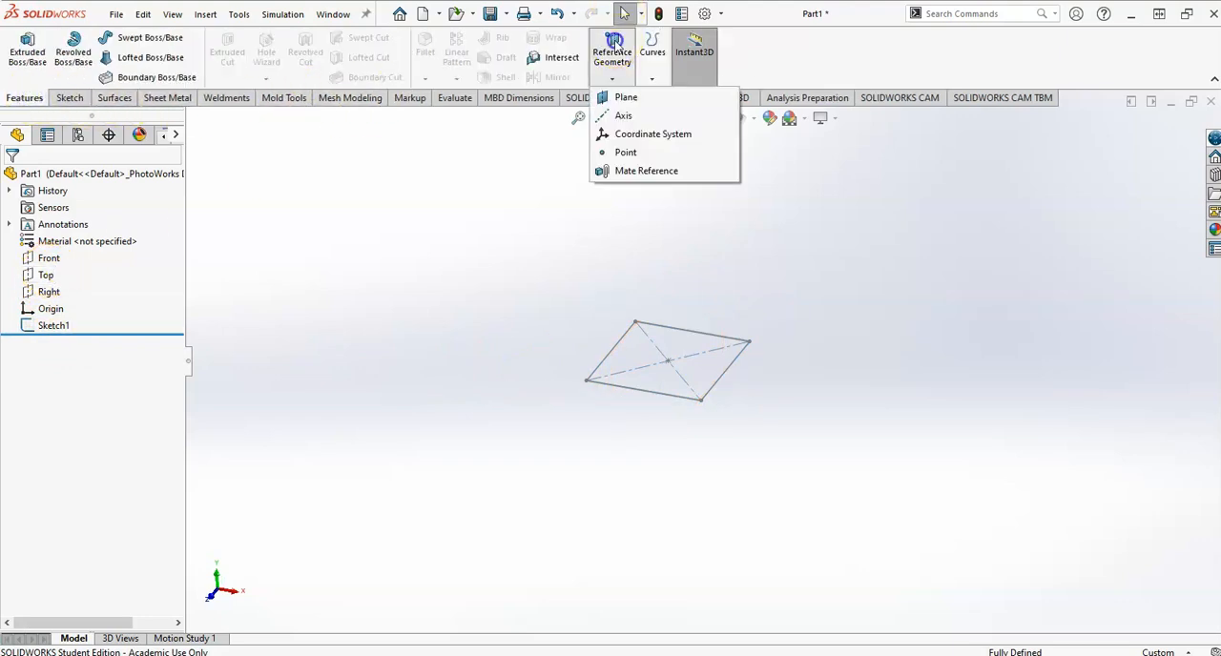
{"action": "left_click", "coordinate": [621, 100]}
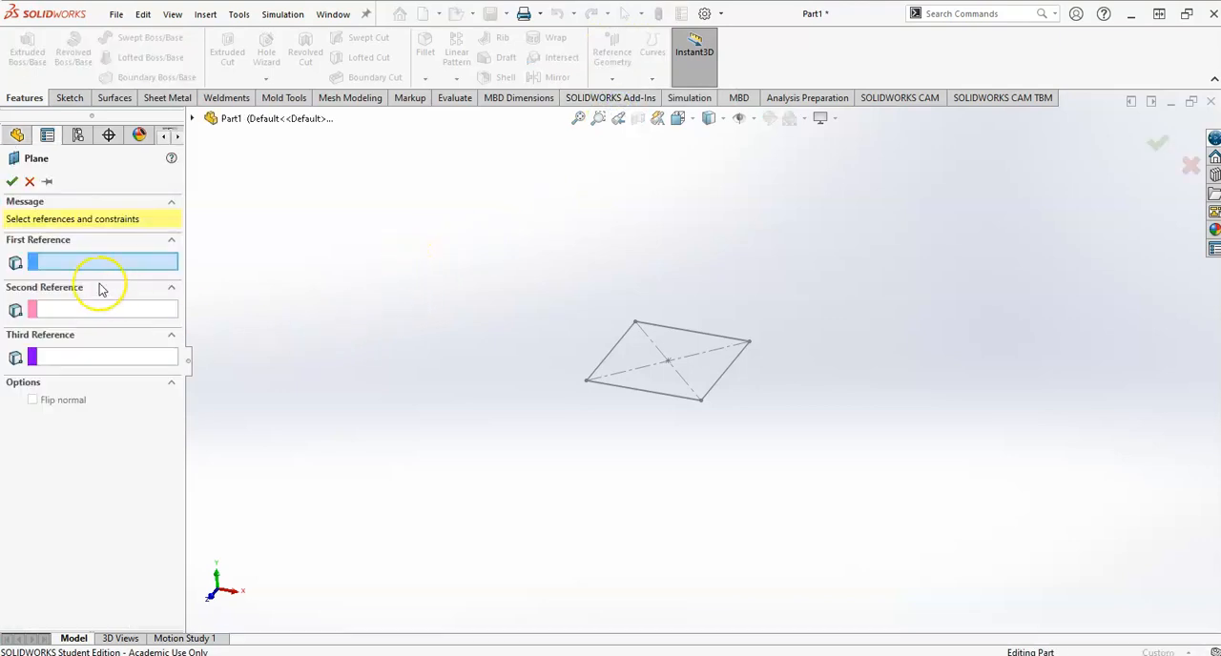
{"action": "left_click", "coordinate": [193, 118]}
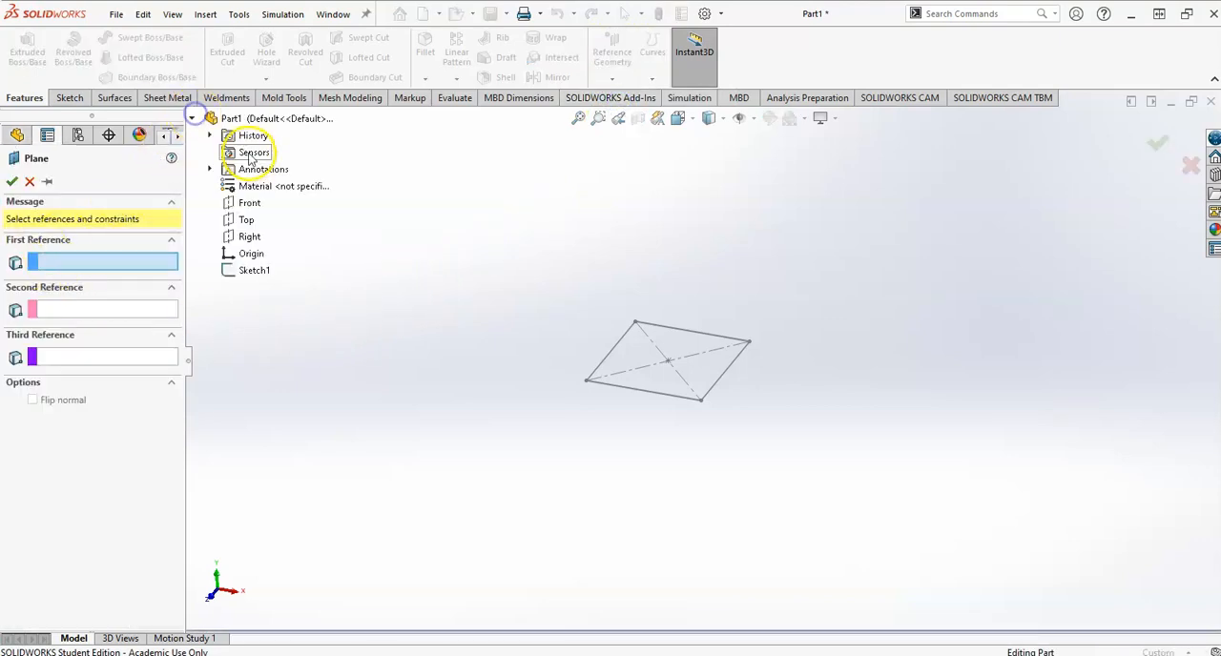
{"action": "left_click", "coordinate": [250, 218]}
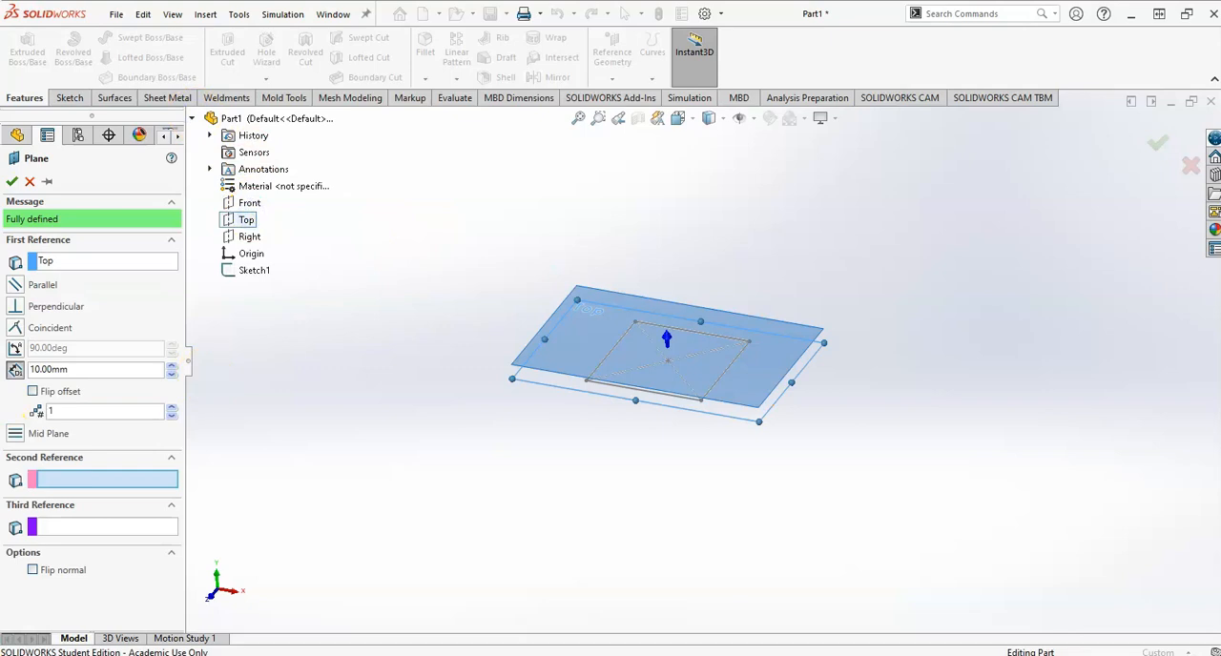
{"action": "key", "text": "alt+Tab"}
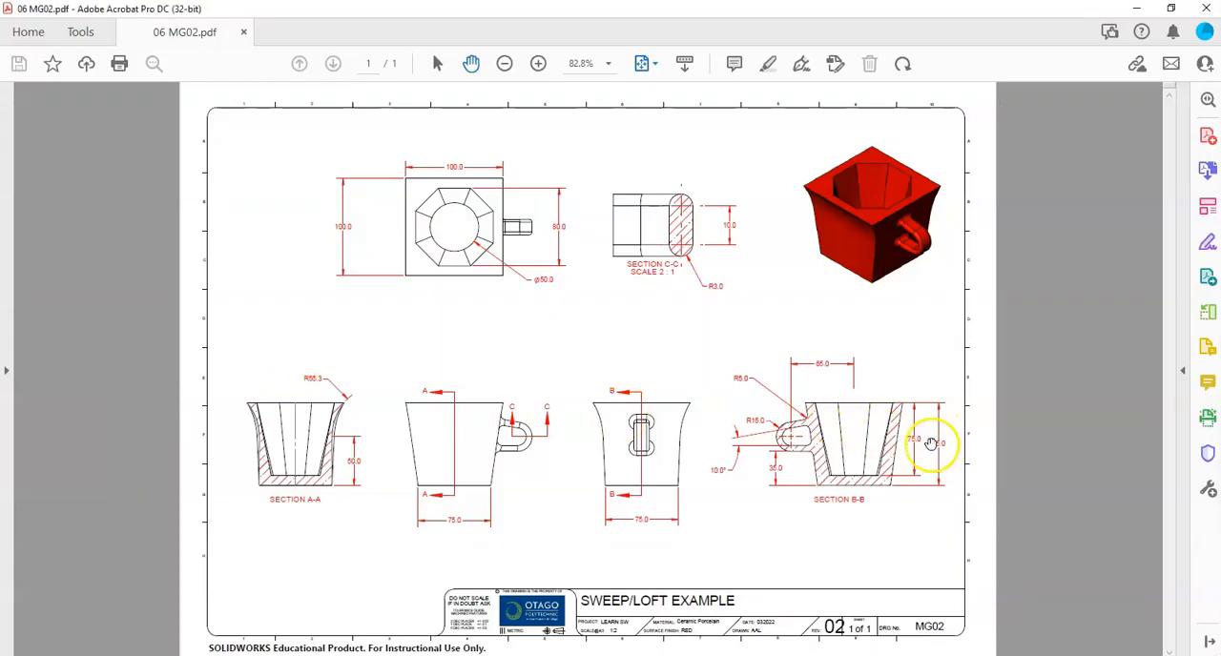
{"action": "key", "text": "alt+Tab"}
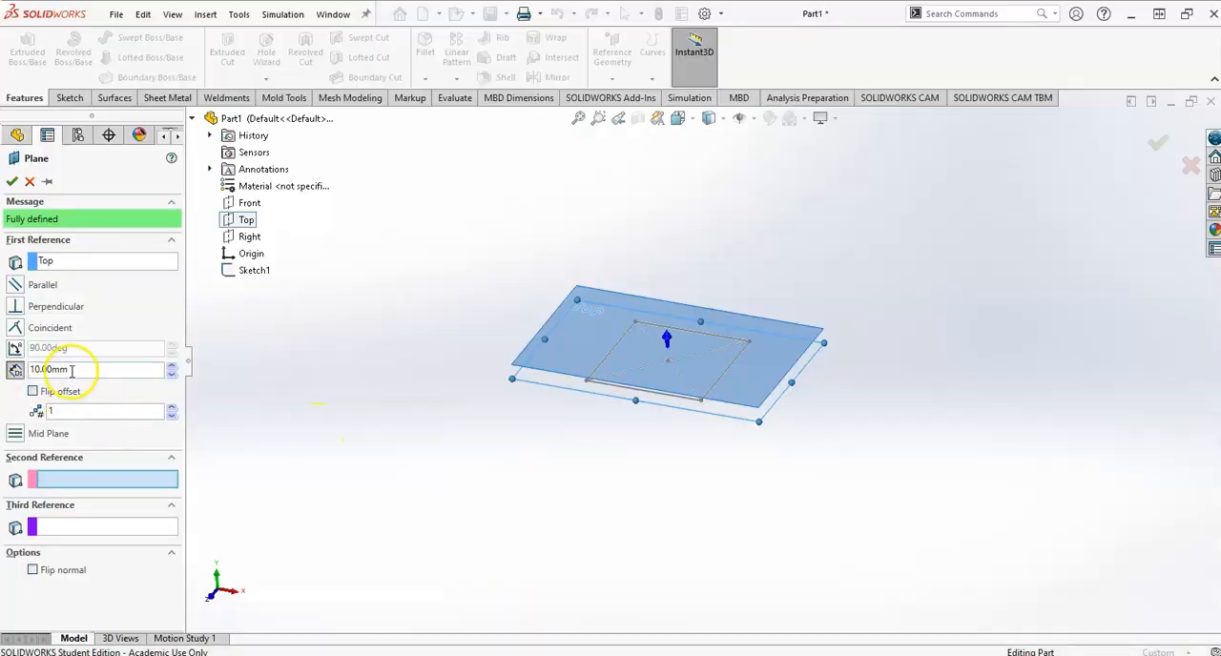
{"action": "type", "text": "35"}
{"action": "key", "text": "Return"}
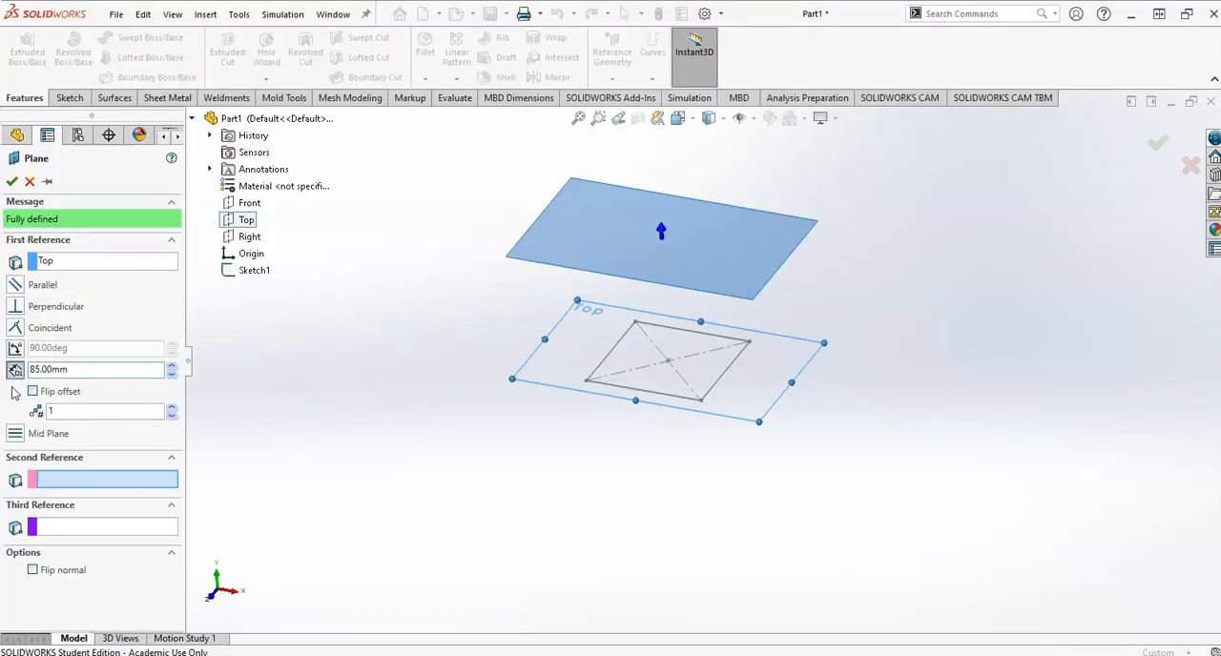
{"action": "left_click", "coordinate": [32, 392]}
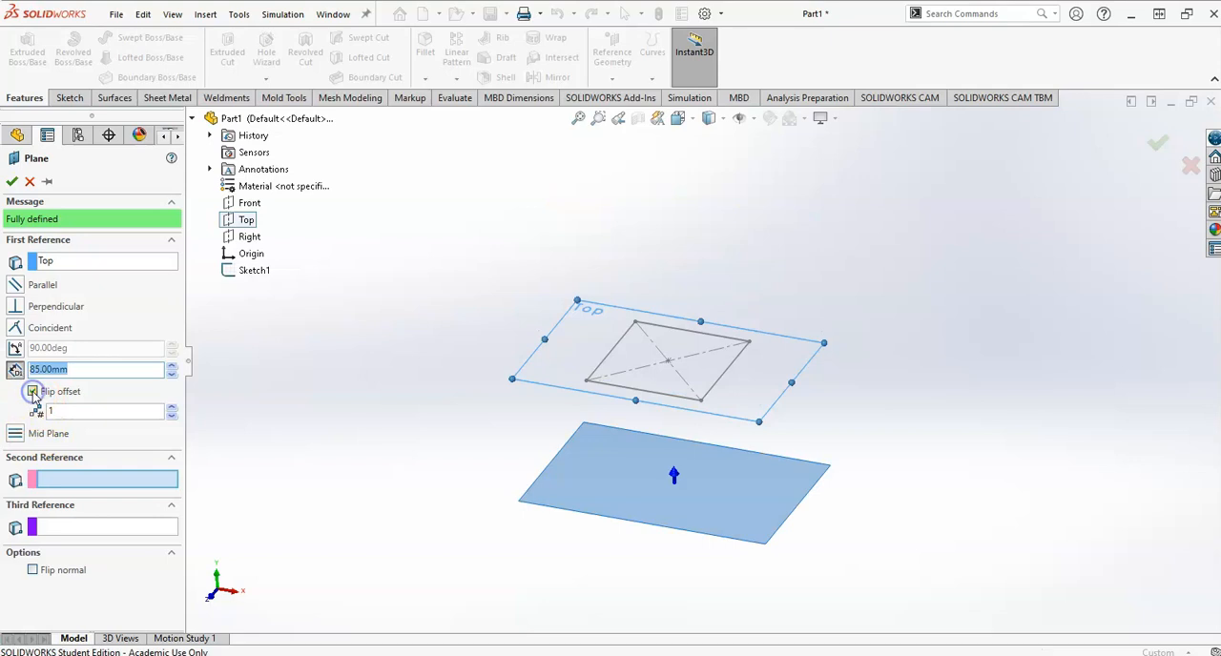
{"action": "left_click", "coordinate": [32, 392]}
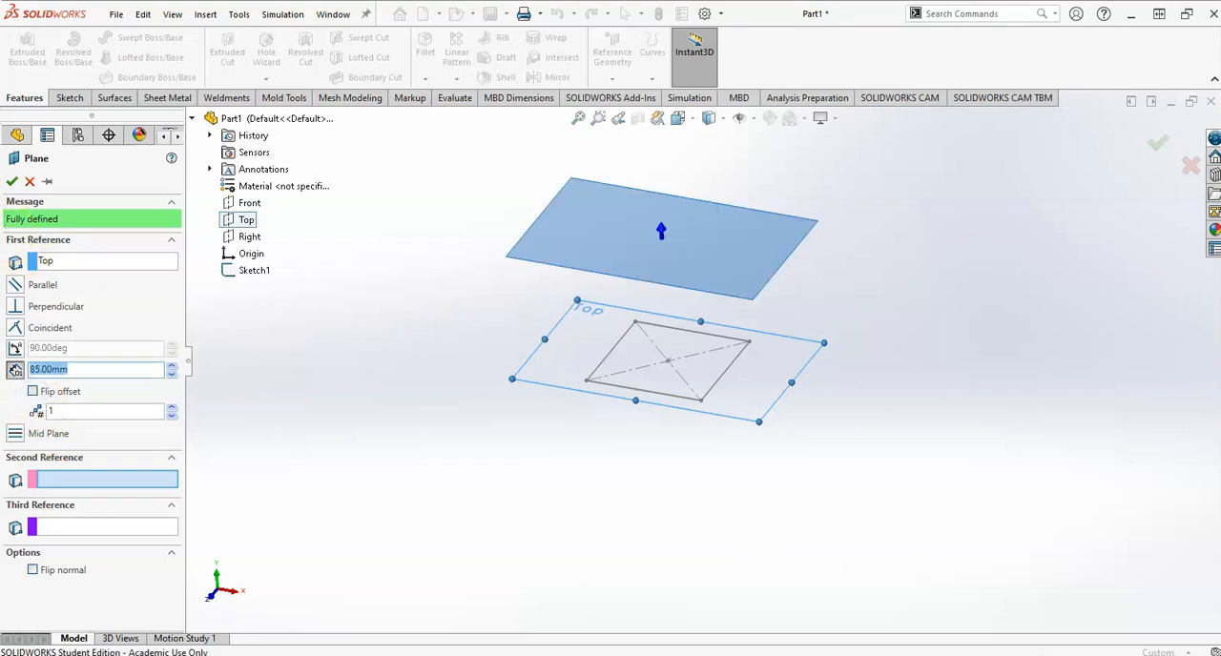
{"action": "left_click", "coordinate": [11, 181]}
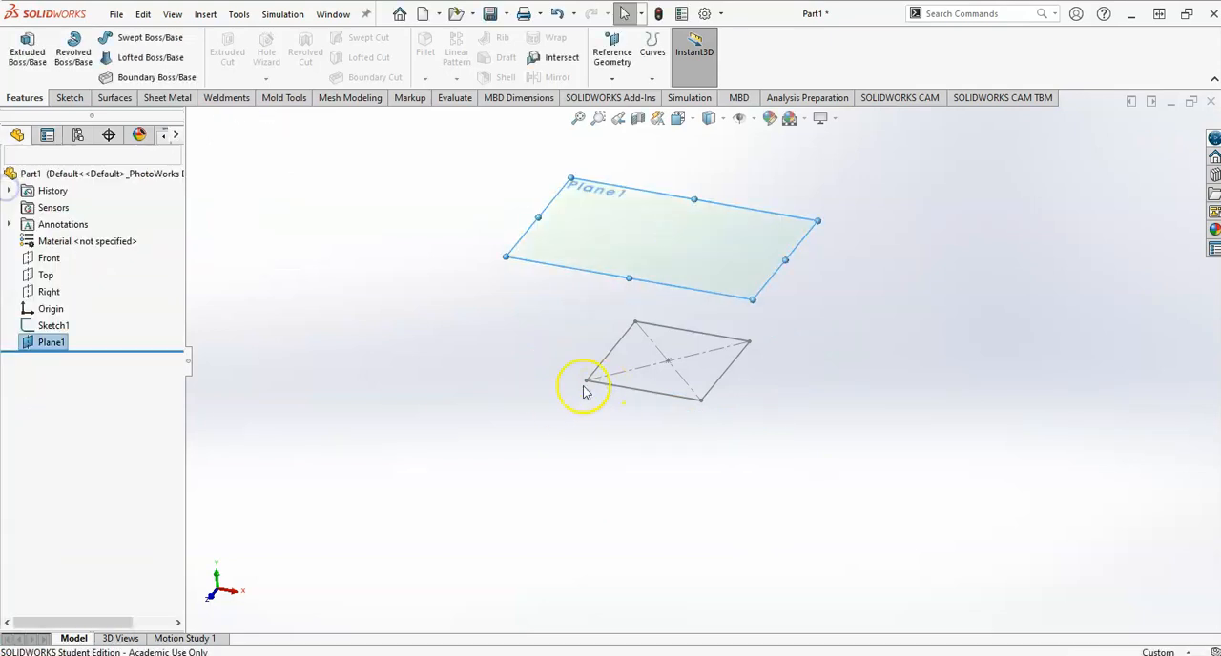
On the offset plane, sketch a centre rectangle about 105 by 92 mm centred on the origin.
{"action": "left_click", "coordinate": [675, 253]}
{"action": "left_click", "coordinate": [742, 206]}
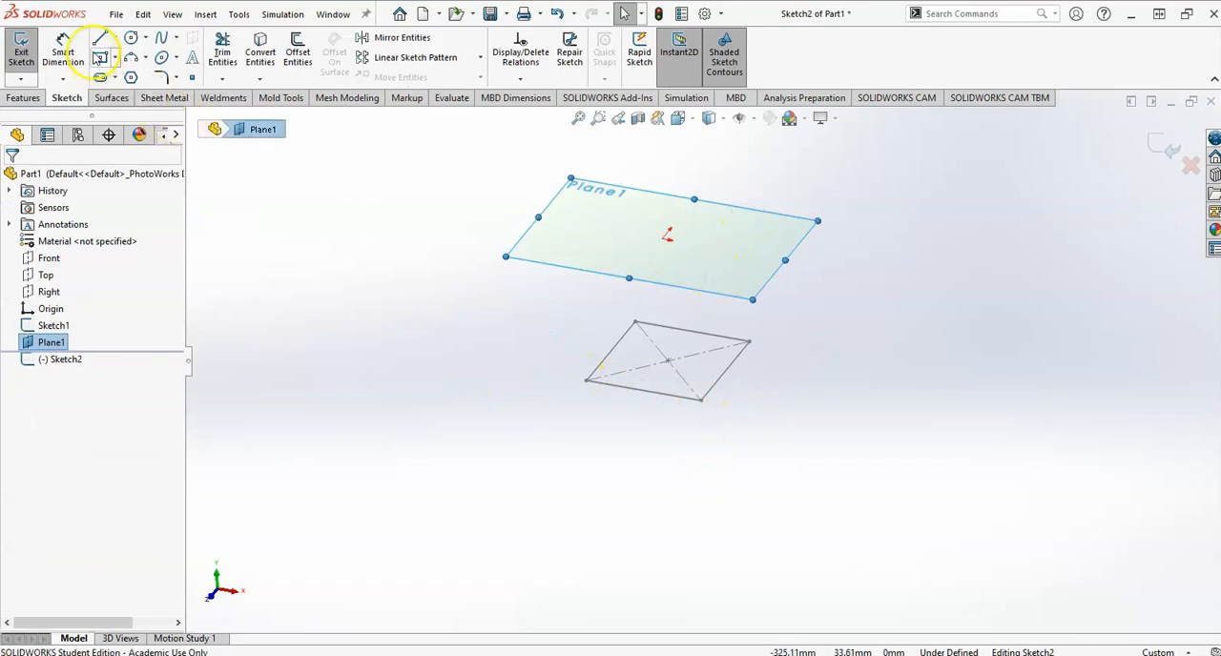
{"action": "left_click", "coordinate": [99, 57]}
{"action": "key", "text": "space"}
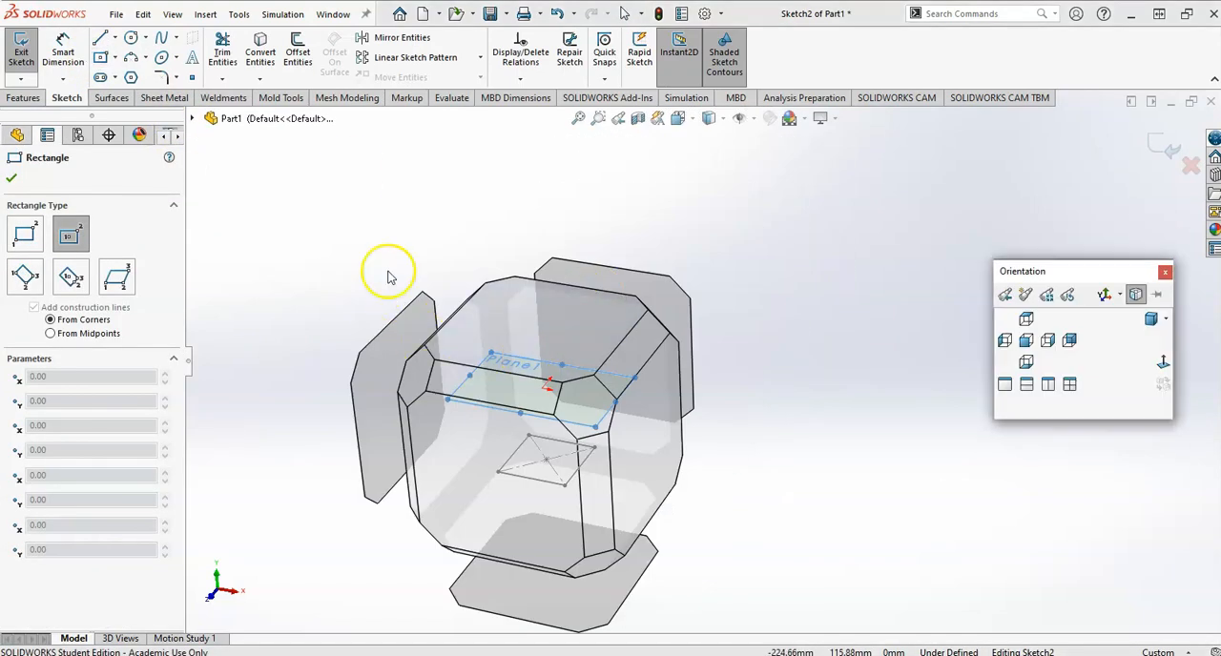
{"action": "left_click", "coordinate": [1162, 361]}
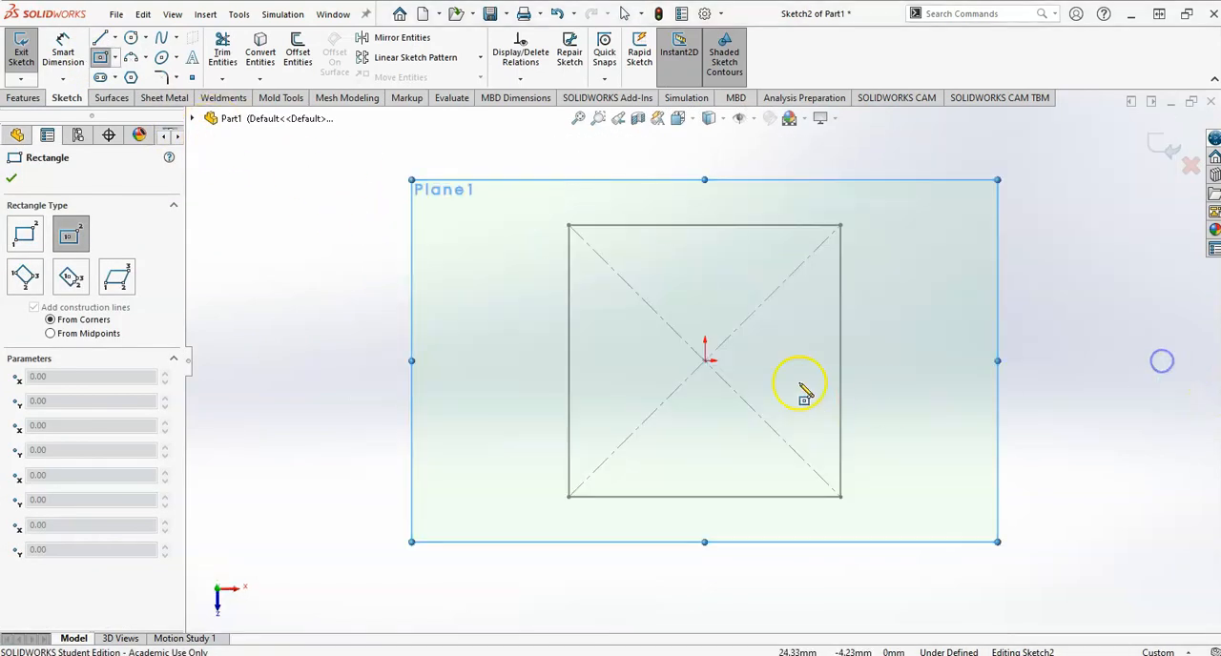
{"action": "left_click", "coordinate": [704, 362]}
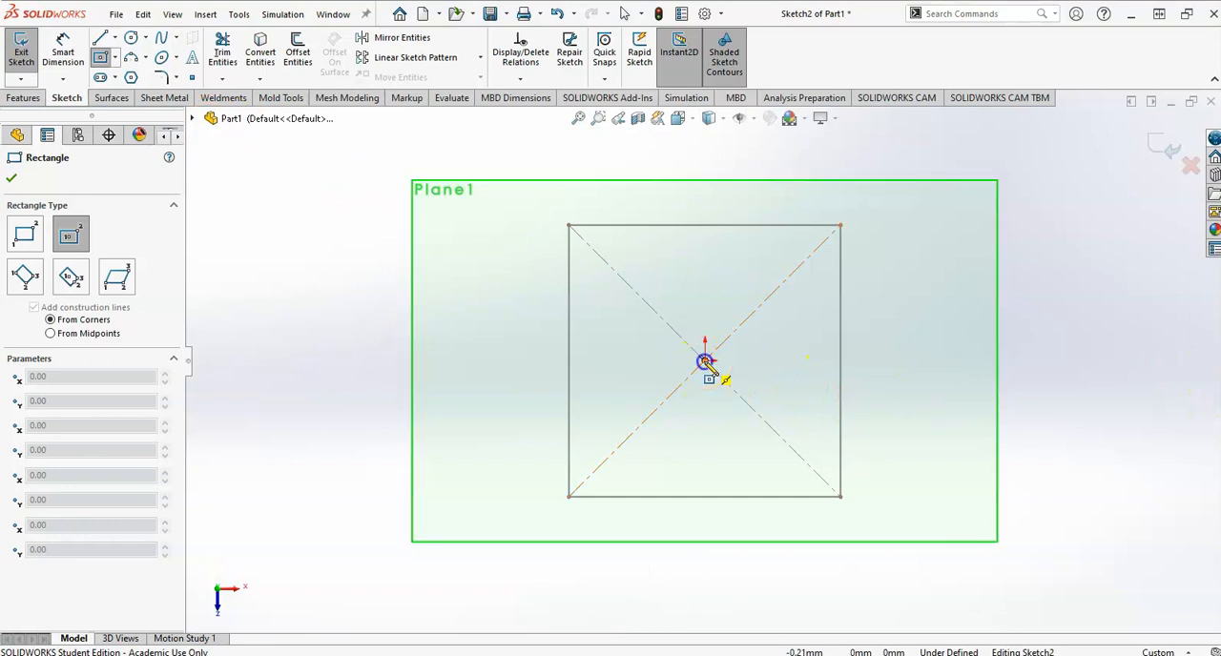
{"action": "left_click", "coordinate": [896, 195]}
Dimension the vertical side of the upper rectangle to 100 mm, checking the size on the drawing.
{"action": "right_click_drag", "start_coordinate": [997, 353], "coordinate": [946, 232]}
{"action": "left_click", "coordinate": [897, 257]}
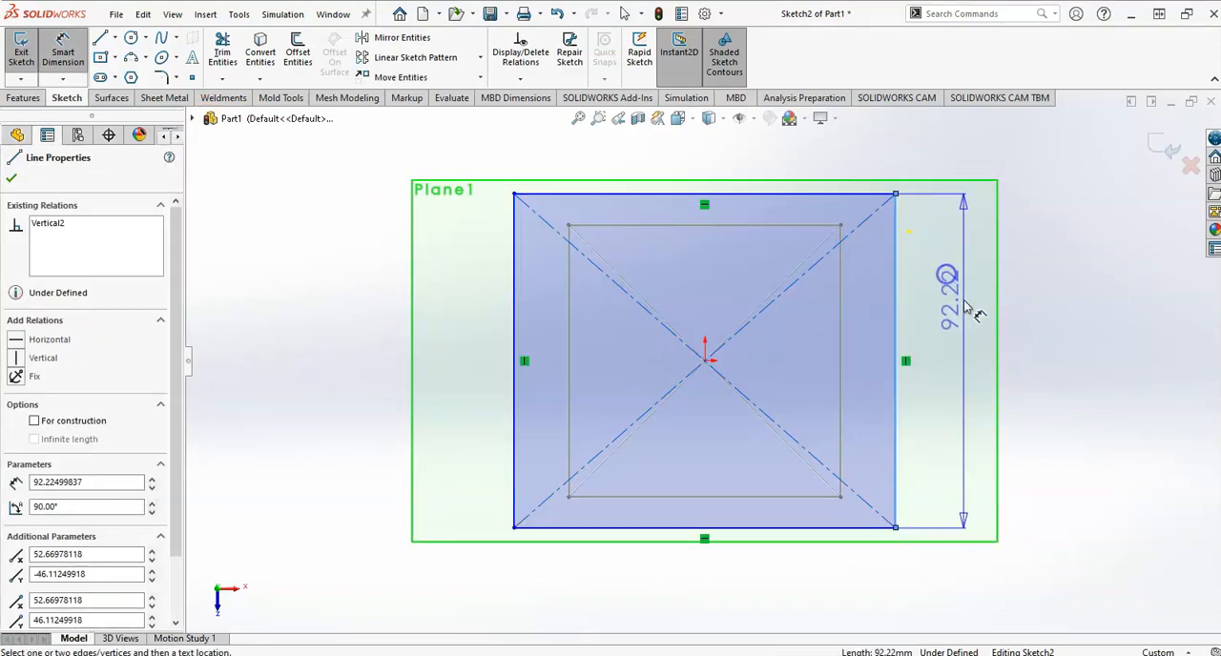
{"action": "left_click", "coordinate": [963, 301]}
{"action": "key", "text": "alt+Tab"}
{"action": "key", "text": "alt+Tab"}
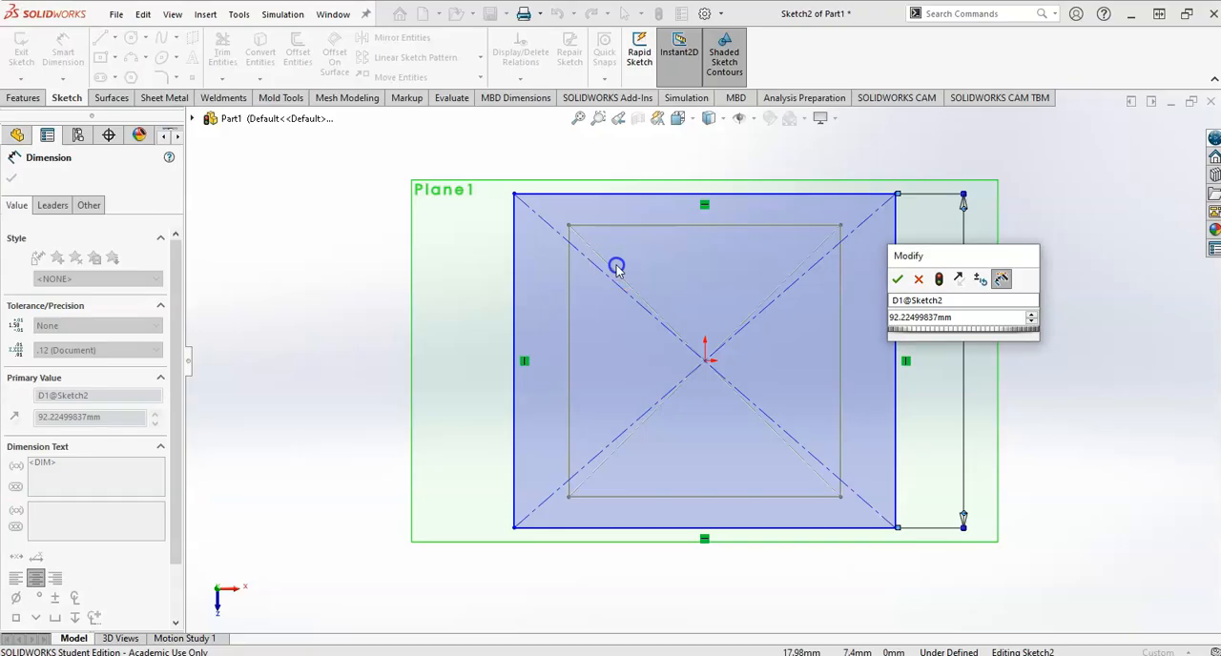
{"action": "type", "text": "100"}
{"action": "key", "text": "Return"}
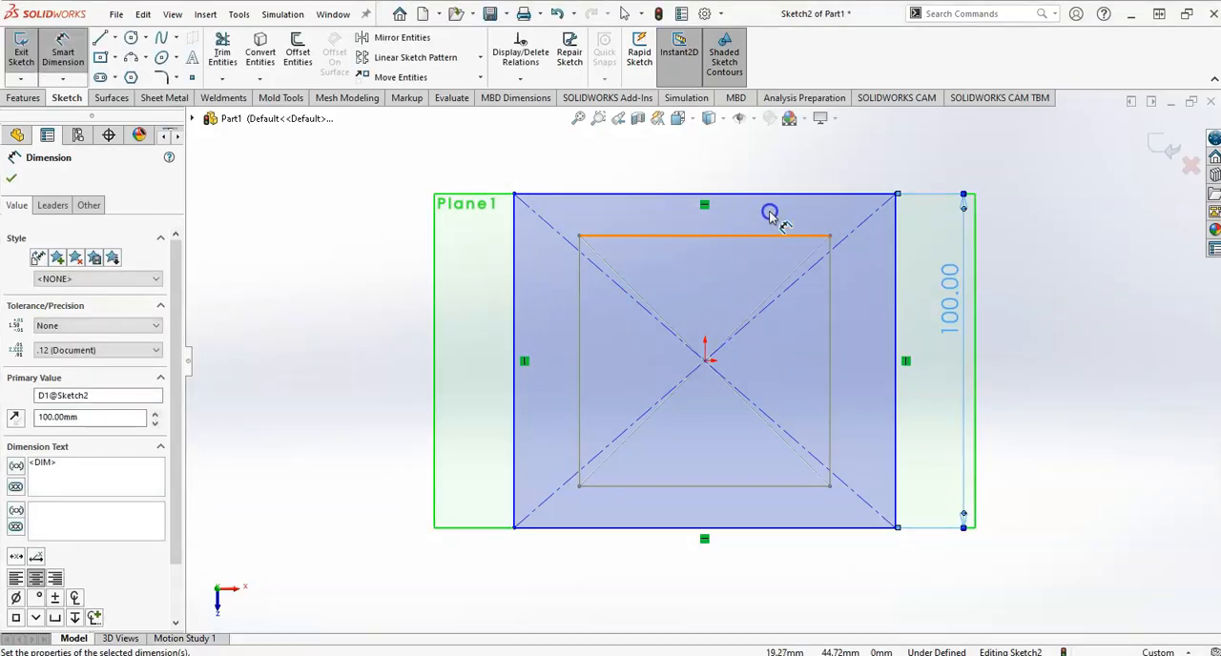
{"action": "key", "text": "Escape"}
Add an Equal relation between a horizontal and a vertical side of the upper rectangle.
{"action": "left_click", "coordinate": [798, 195]}
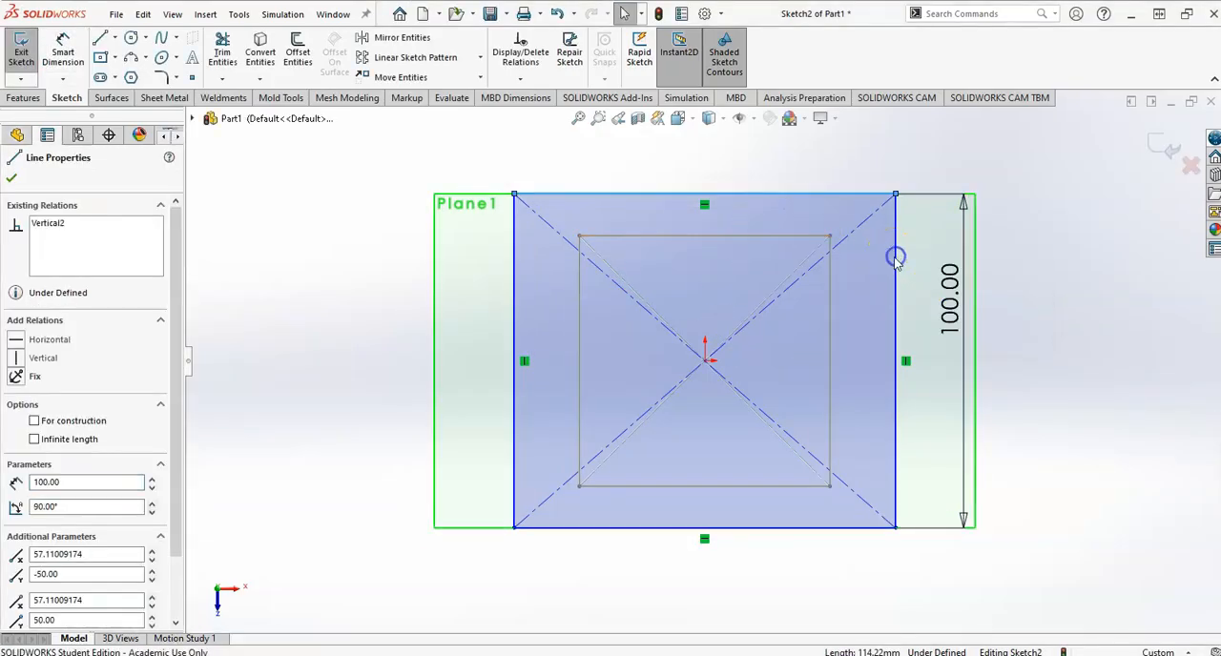
{"action": "left_click", "coordinate": [896, 261], "text": "ctrl"}
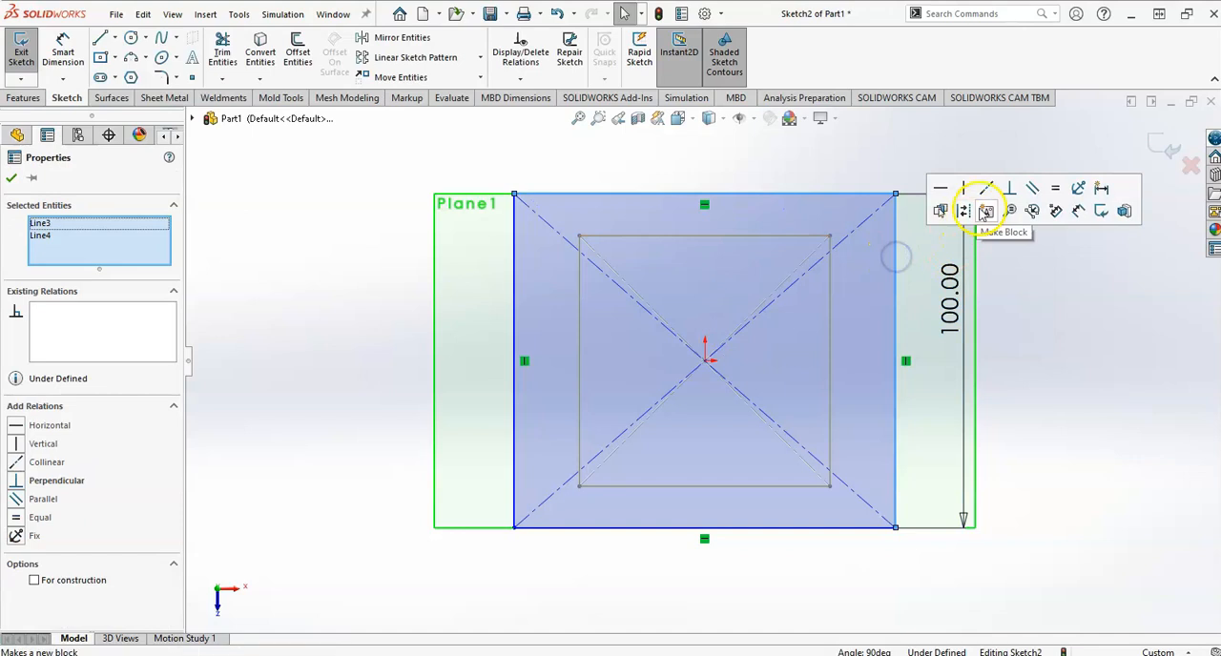
{"action": "left_click", "coordinate": [1058, 191]}
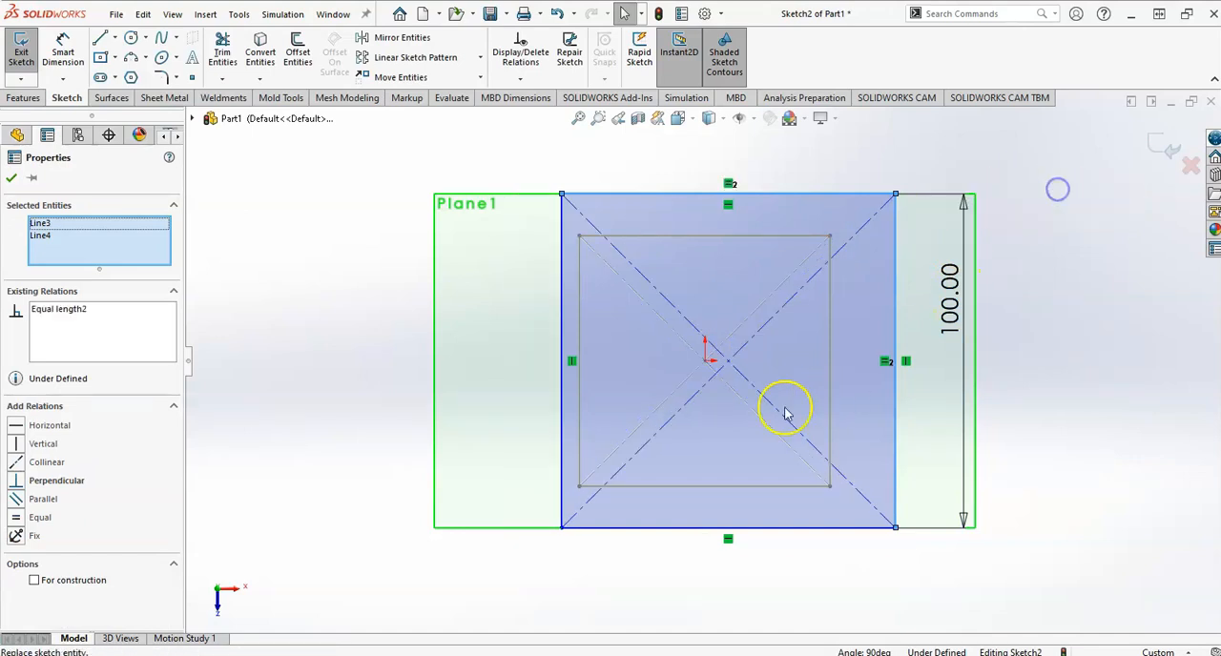
{"action": "left_click", "coordinate": [515, 495]}
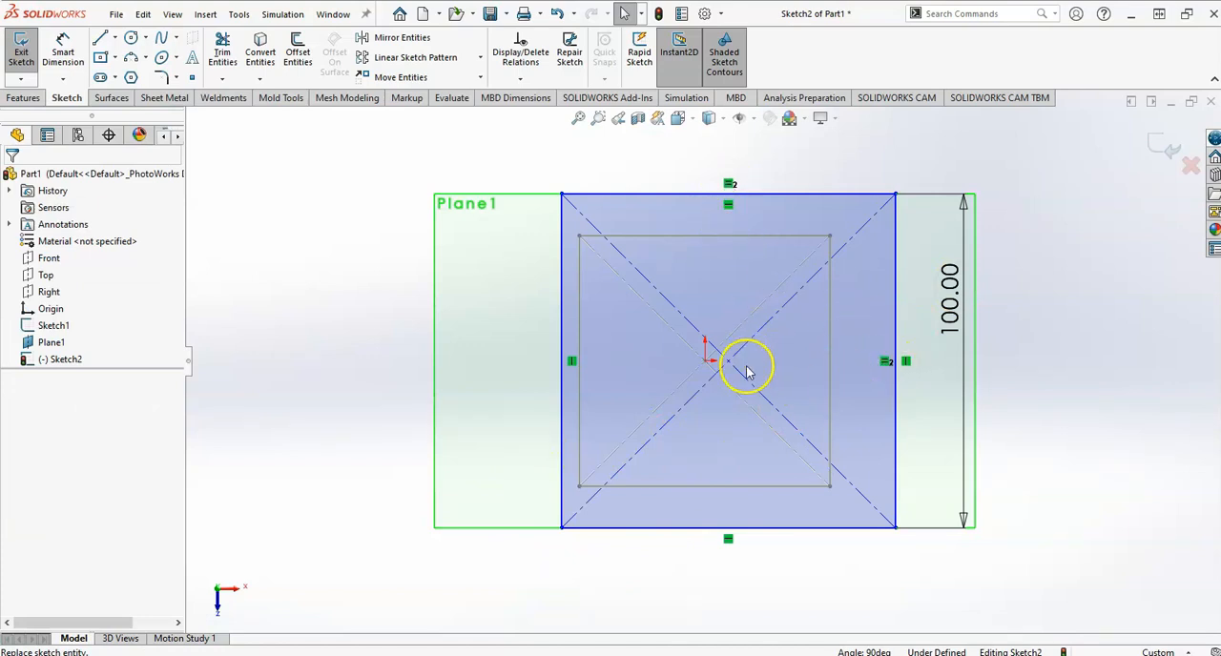
Make the midpoint of the upper square's diagonal coincident with the origin.
{"action": "left_click_drag", "start_coordinate": [728, 365], "coordinate": [838, 471]}
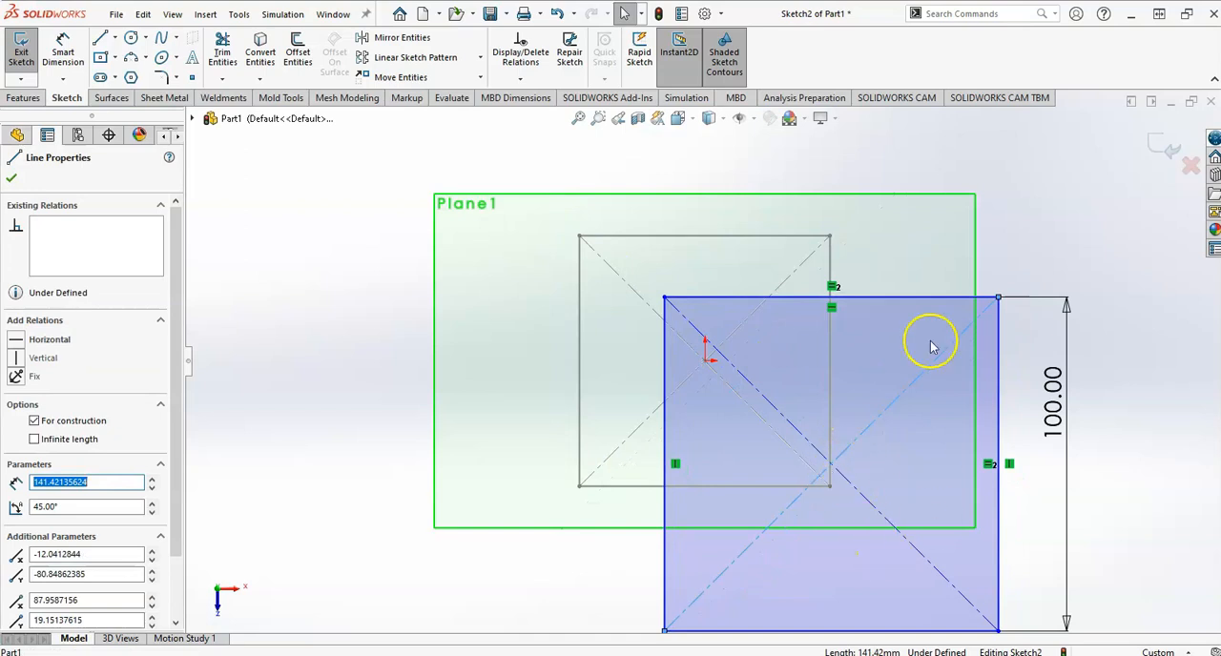
{"action": "left_click_drag", "start_coordinate": [999, 298], "coordinate": [1131, 196]}
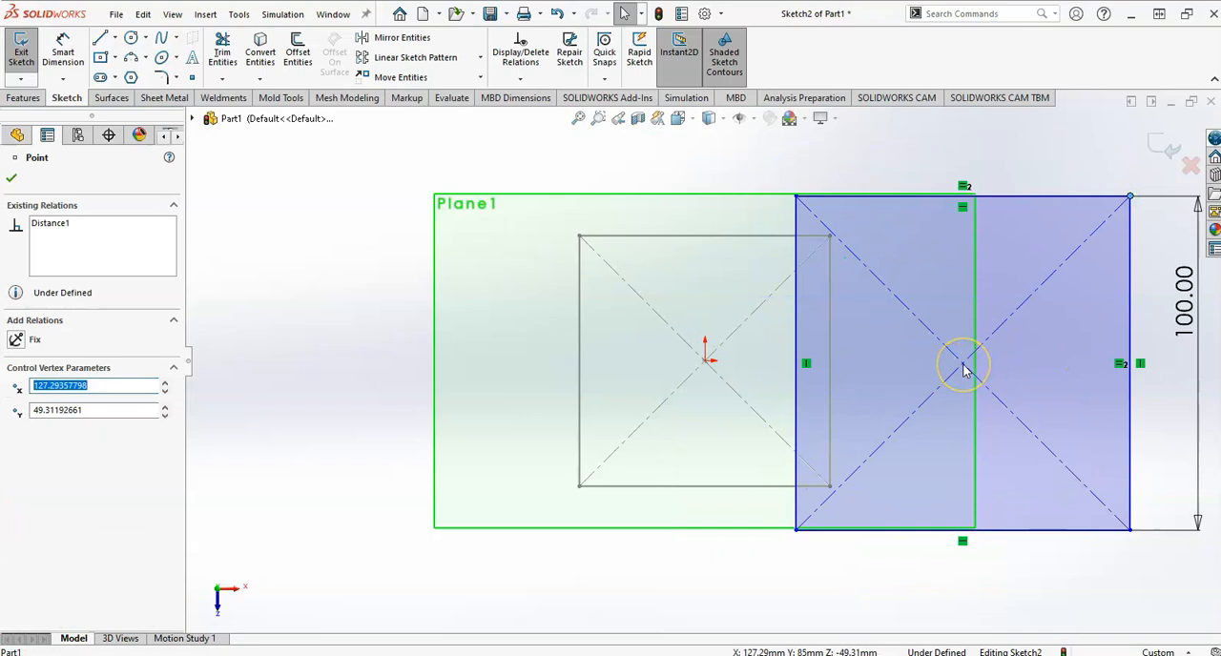
{"action": "left_click", "coordinate": [998, 398]}
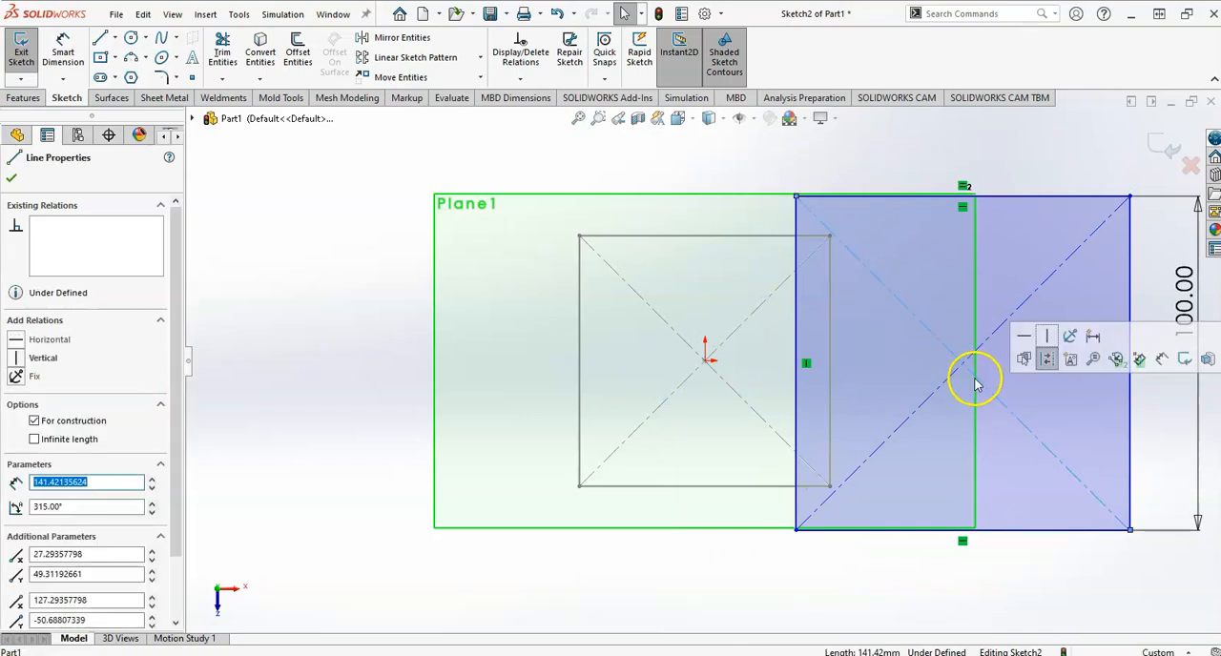
{"action": "right_click", "coordinate": [947, 355]}
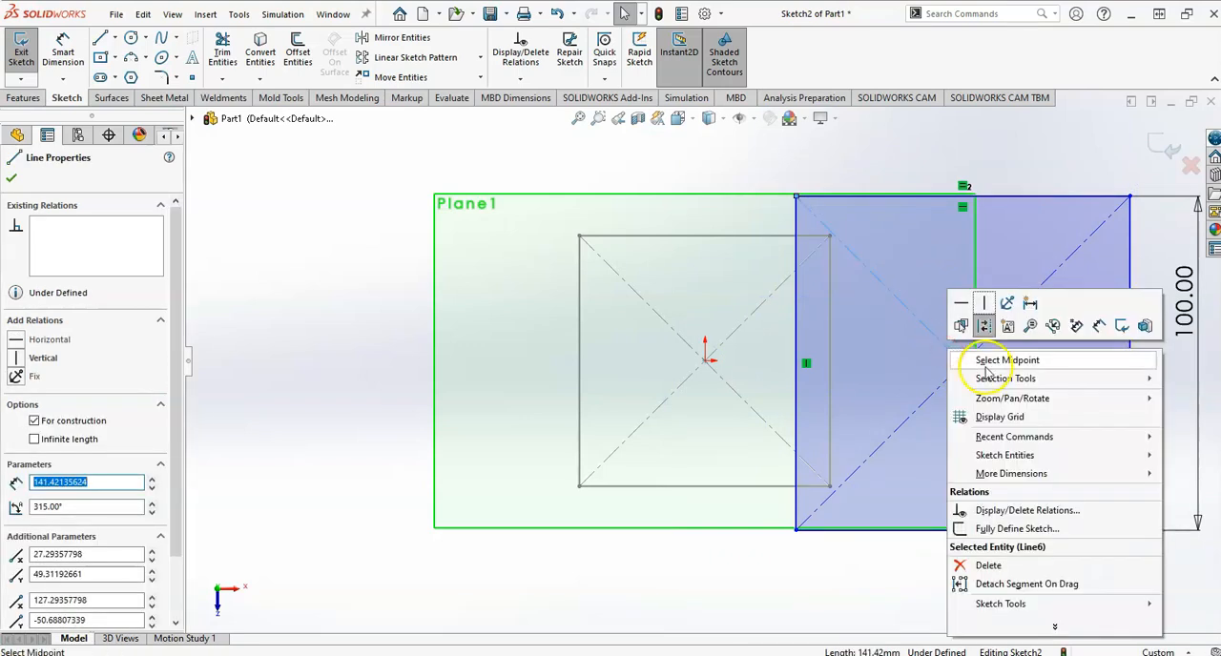
{"action": "left_click", "coordinate": [972, 359]}
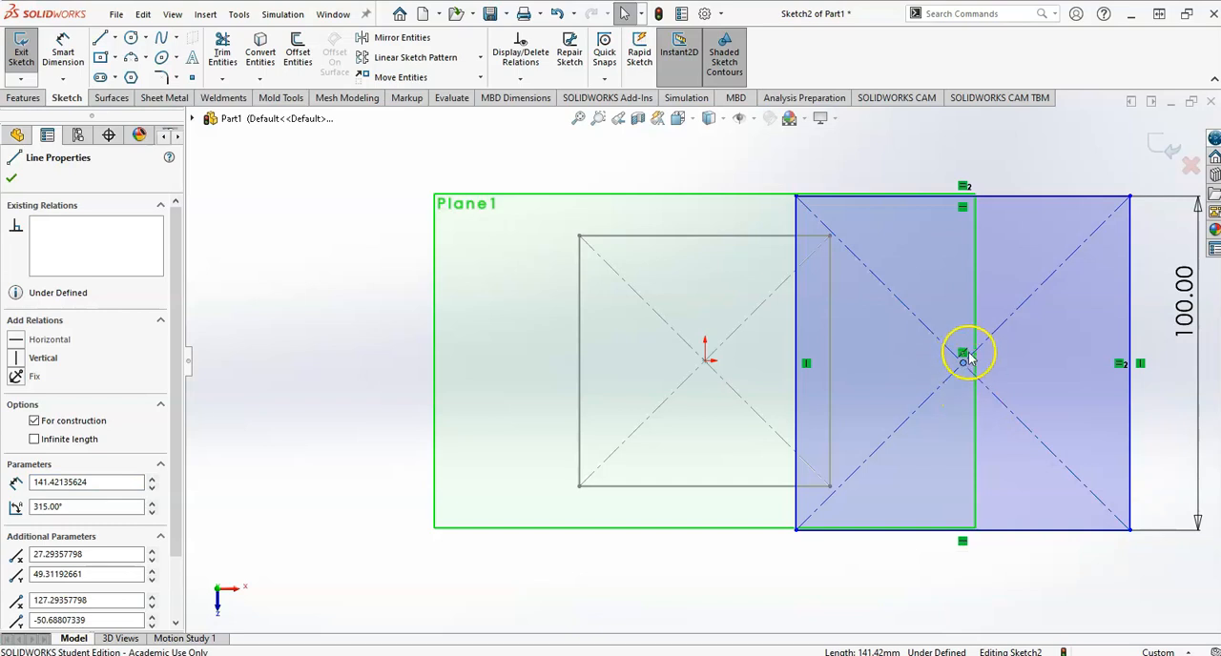
{"action": "left_click", "coordinate": [706, 362], "text": "ctrl"}
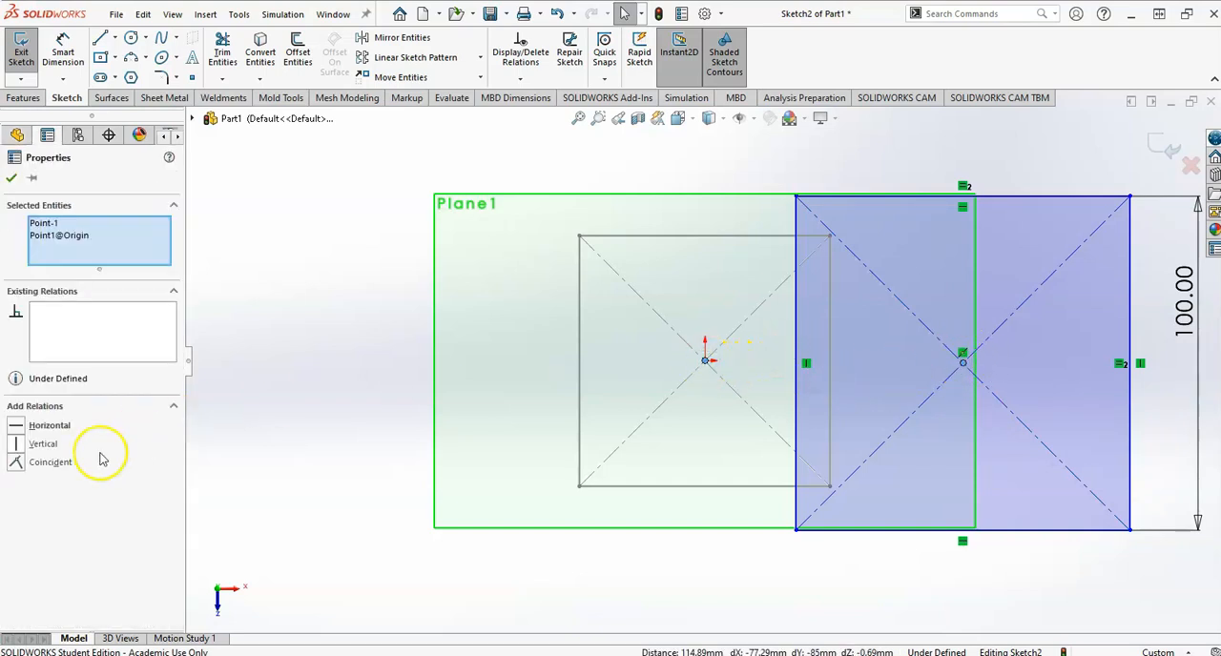
{"action": "left_click", "coordinate": [17, 463]}
{"action": "left_click", "coordinate": [1008, 294]}
Exit the upper square's sketch and hide the offset plane.
{"action": "left_click", "coordinate": [1164, 143]}
{"action": "middle_click_drag", "start_coordinate": [775, 476], "coordinate": [782, 318]}
{"action": "middle_click_drag", "start_coordinate": [771, 267], "coordinate": [761, 300]}
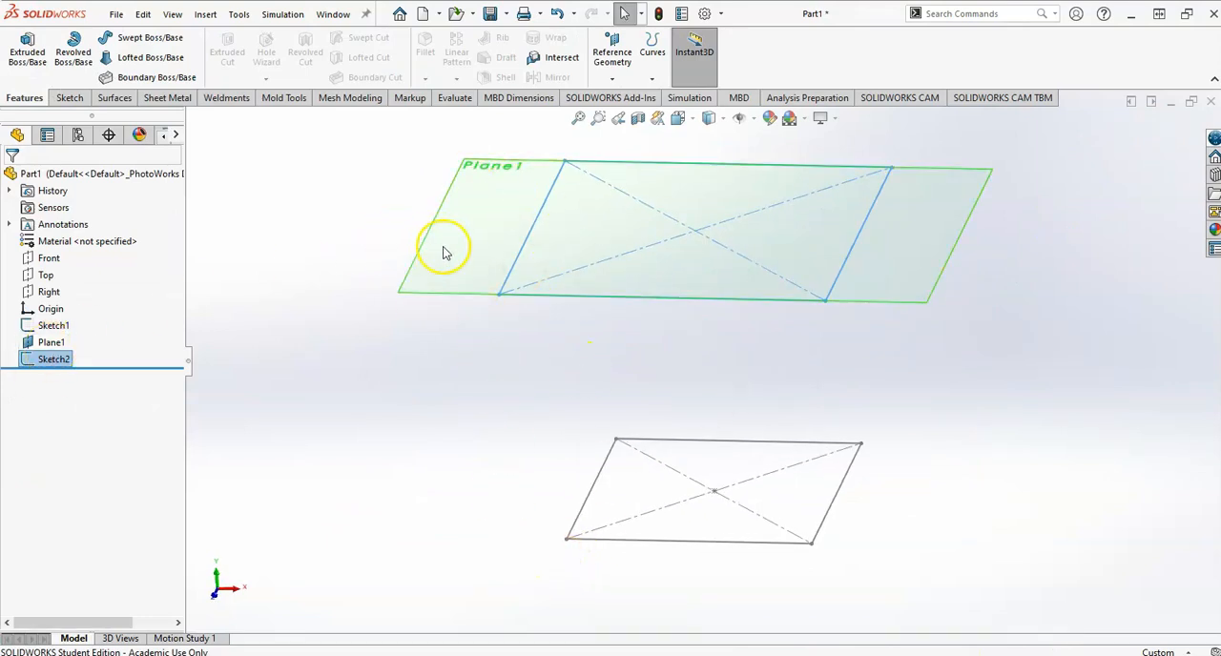
{"action": "left_click", "coordinate": [456, 275]}
{"action": "left_click", "coordinate": [547, 226]}
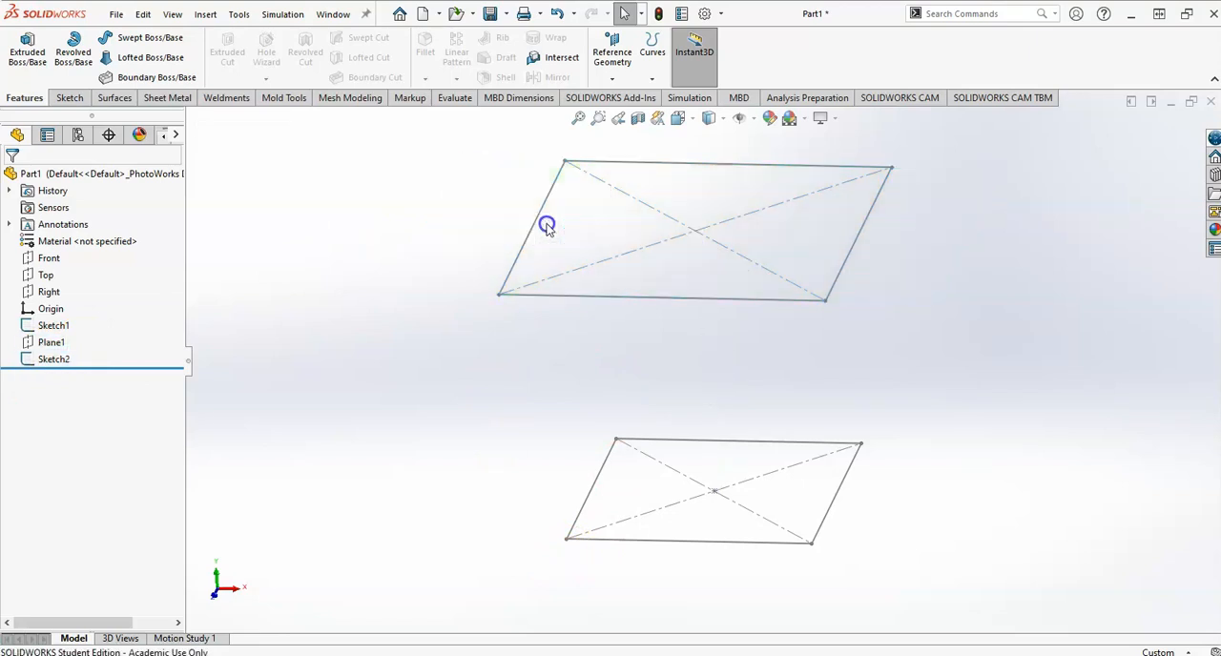
Start a new sketch on the Front plane for the mug's side guide curve.
{"action": "mouse_move", "coordinate": [376, 357]}
{"action": "middle_mouse_down"}
{"action": "mouse_move", "coordinate": [646, 387]}
{"action": "mouse_move", "coordinate": [617, 363]}
{"action": "mouse_move", "coordinate": [606, 376]}
{"action": "middle_mouse_up"}
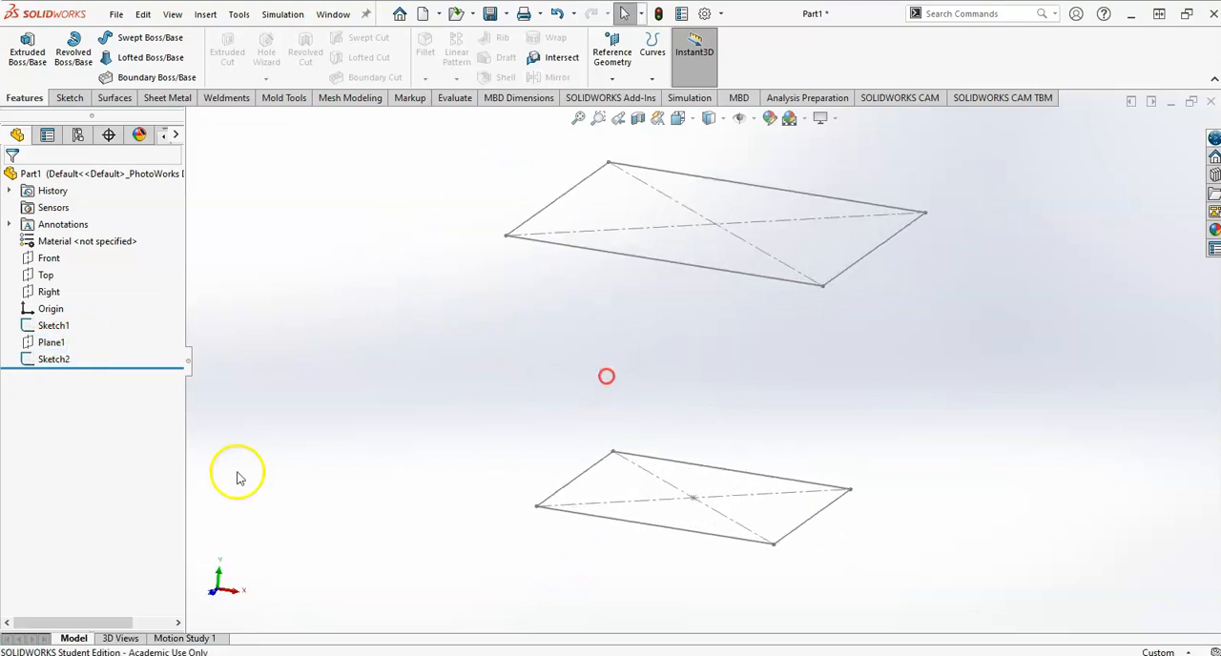
{"action": "left_click", "coordinate": [38, 259]}
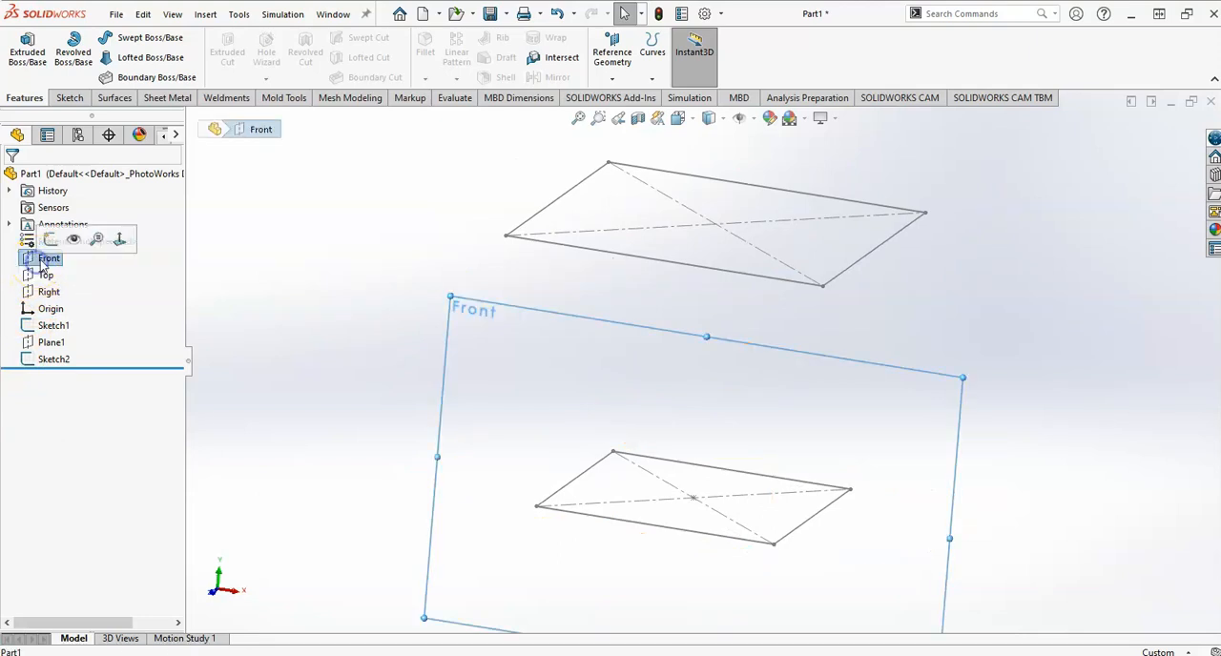
{"action": "left_click", "coordinate": [39, 238]}
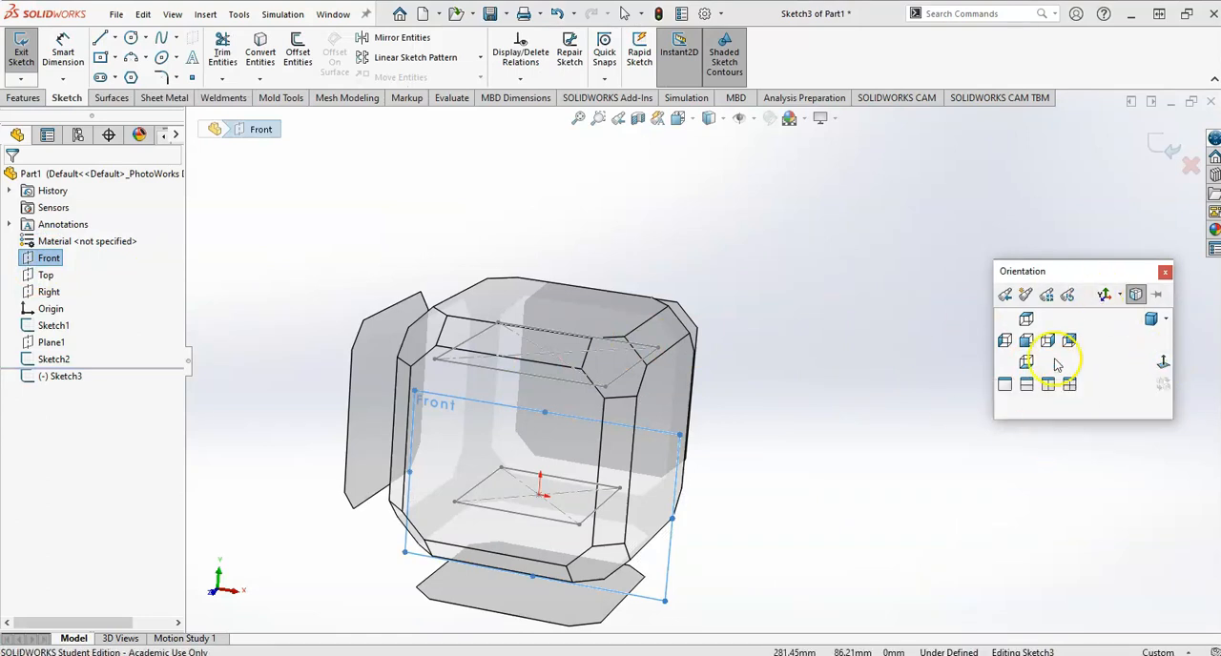
{"action": "left_click", "coordinate": [1160, 371]}
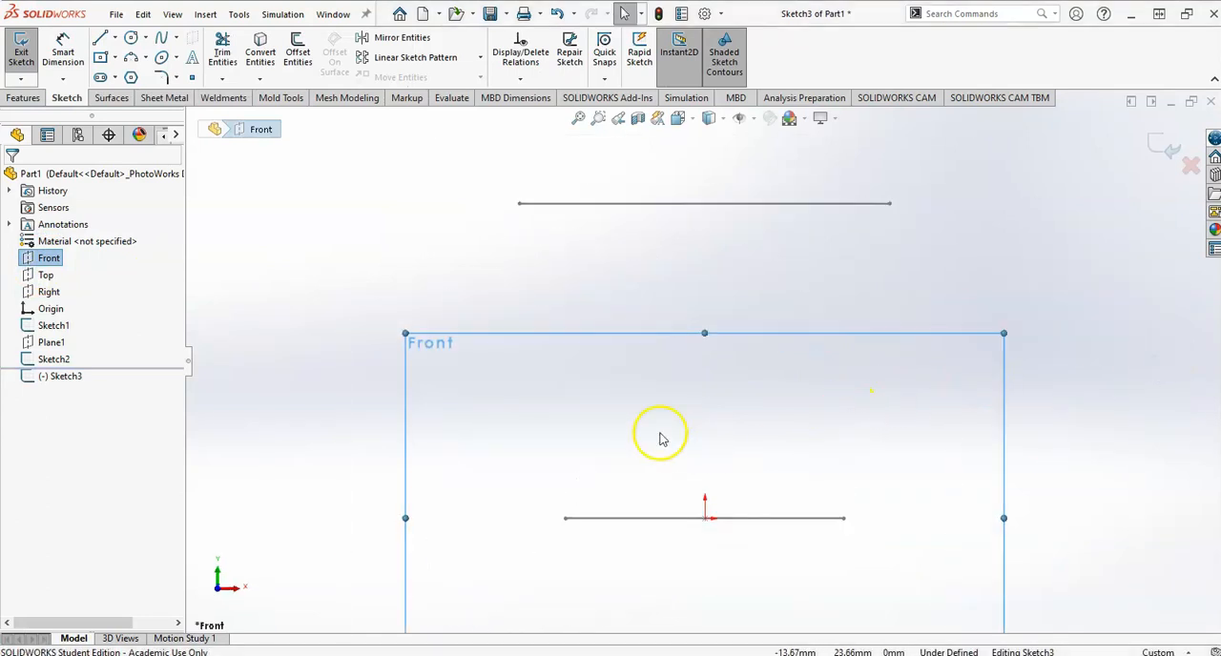
{"action": "key", "text": "l"}
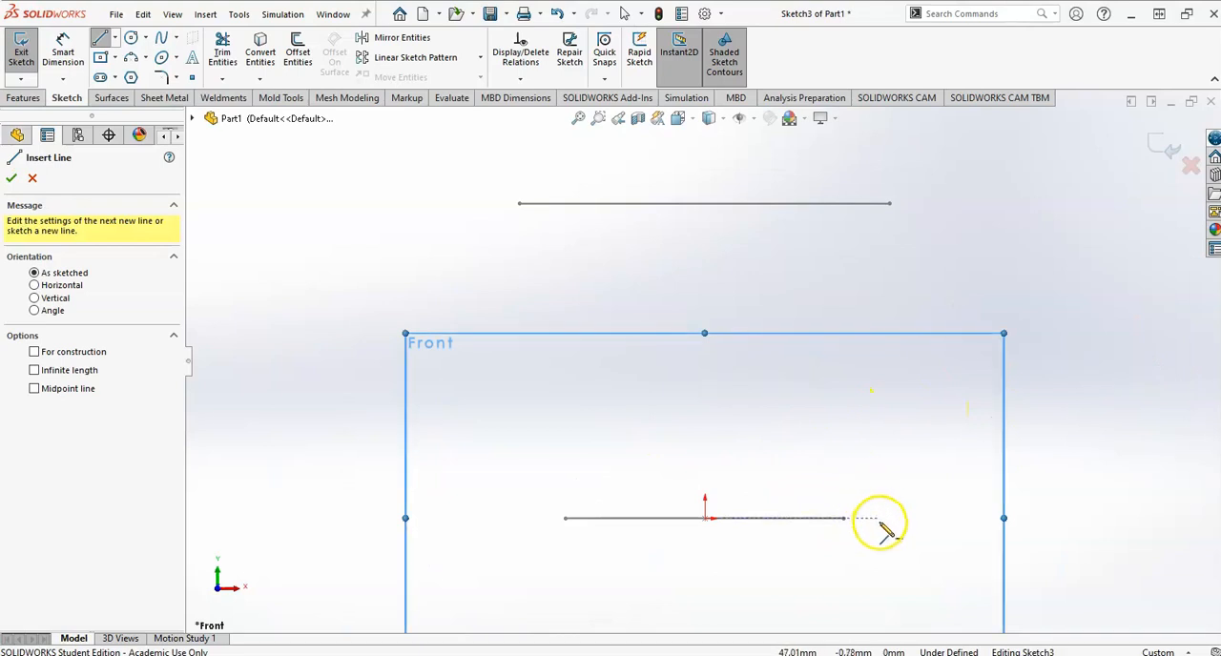
{"action": "left_click", "coordinate": [875, 518]}
{"action": "left_click_drag", "start_coordinate": [867, 434], "coordinate": [865, 395]}
{"action": "key", "text": "Escape"}
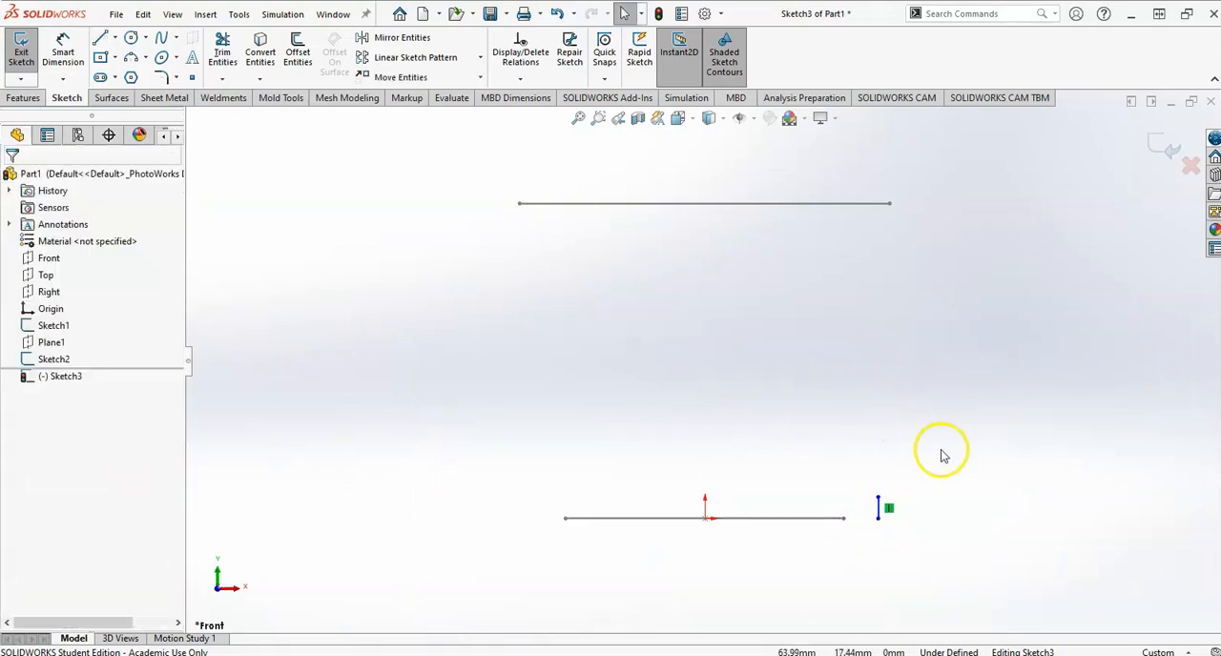
{"action": "key", "text": "ctrl+z"}
Sketch a vertical line about 51 mm long up from base level beside the squares, continued by a tangent arc curving outward.
{"action": "key", "text": "l"}
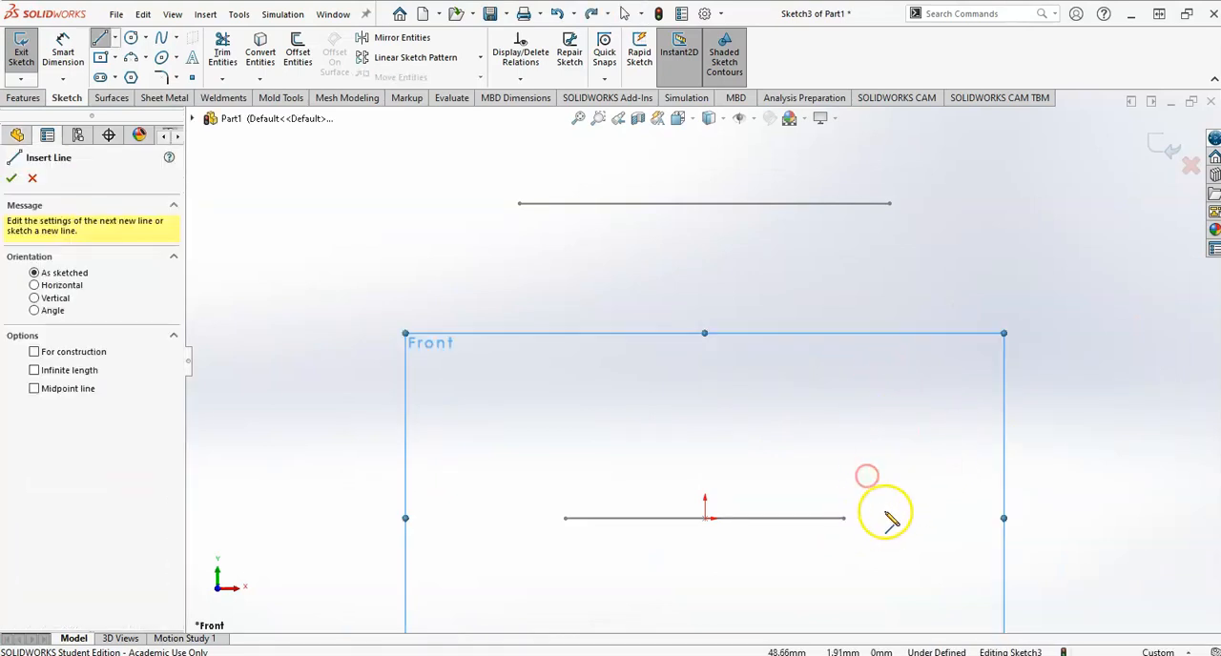
{"action": "left_click_drag", "start_coordinate": [893, 520], "coordinate": [905, 313]}
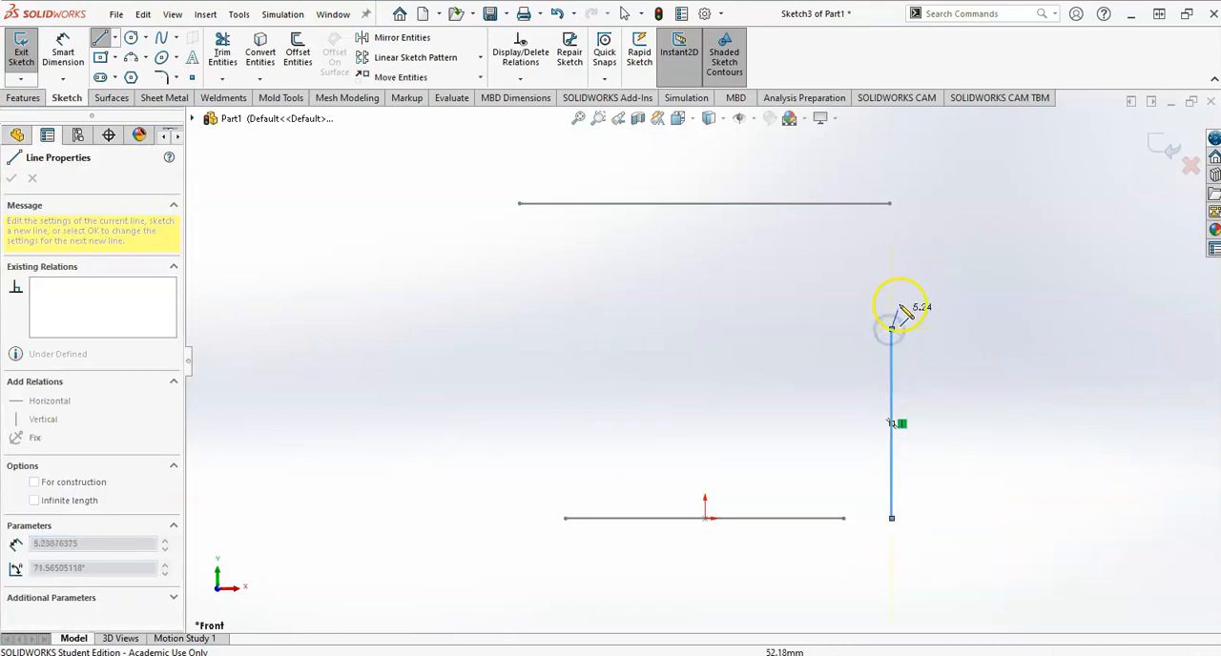
{"action": "left_click", "coordinate": [943, 215]}
{"action": "key", "text": "Escape"}
Add a Pierce relation between the arc's upper endpoint and the adjacent side of the upper square.
{"action": "middle_click_drag", "start_coordinate": [918, 261], "coordinate": [902, 293]}
{"action": "left_click", "coordinate": [876, 216]}
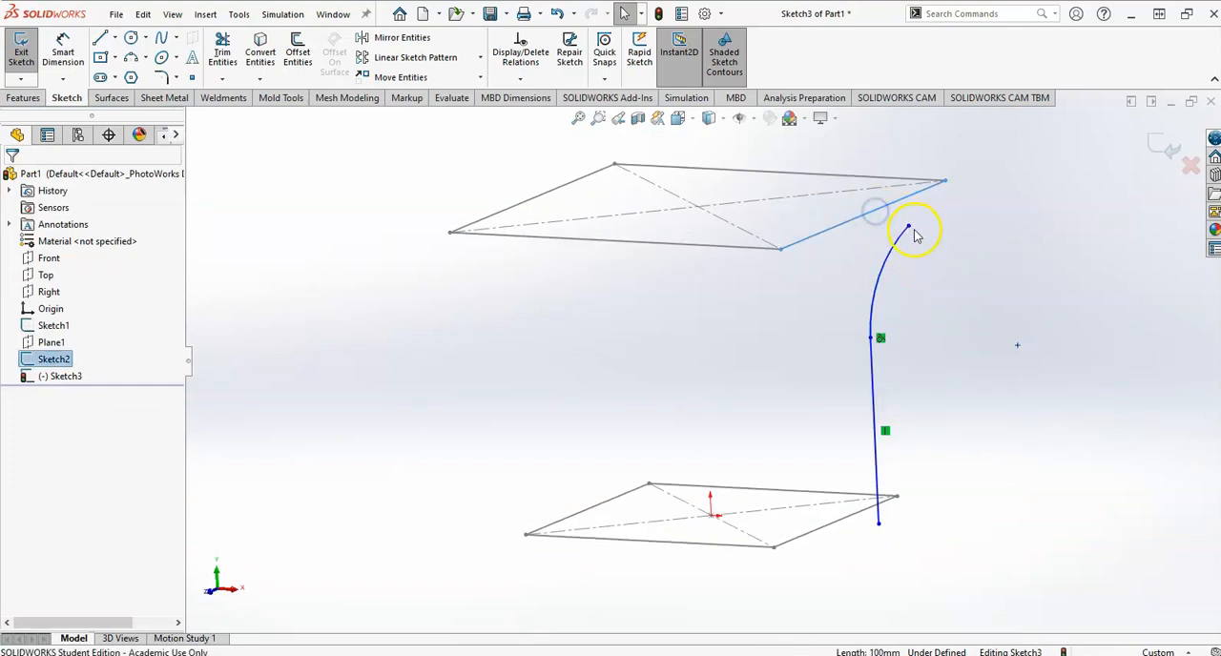
{"action": "left_click", "coordinate": [909, 228], "text": "ctrl"}
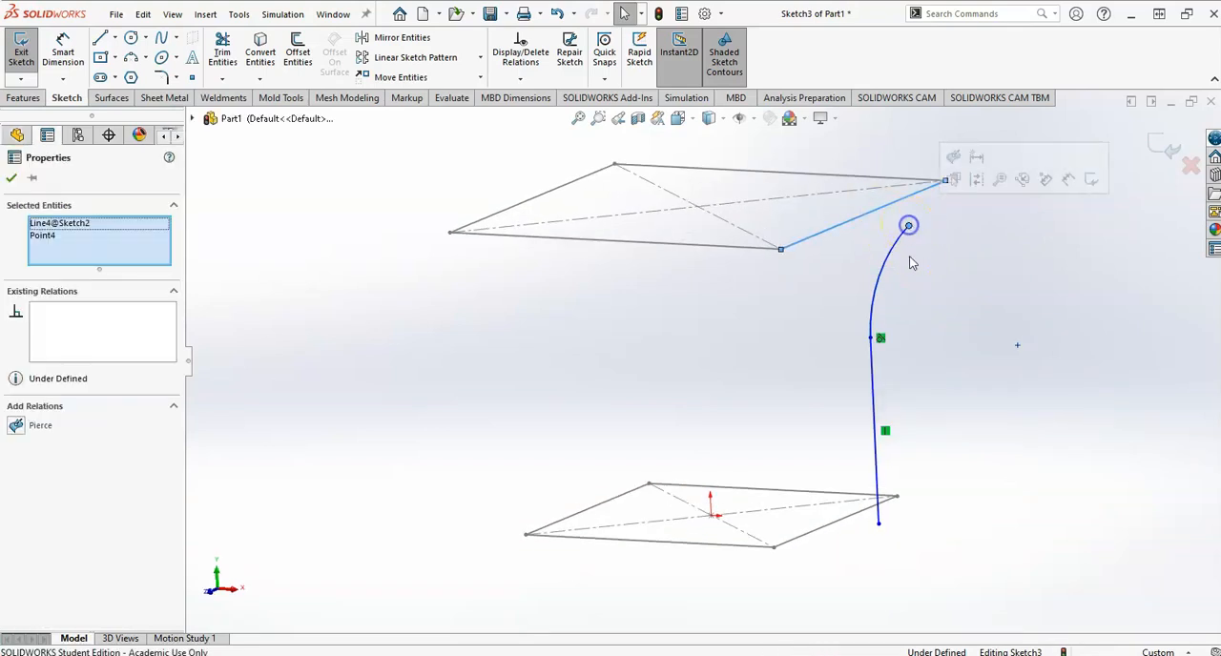
{"action": "left_click", "coordinate": [954, 158]}
{"action": "left_click", "coordinate": [922, 362]}
Add a Pierce relation between the vertical line's lower endpoint and the adjacent side of the base square.
{"action": "left_click", "coordinate": [837, 515]}
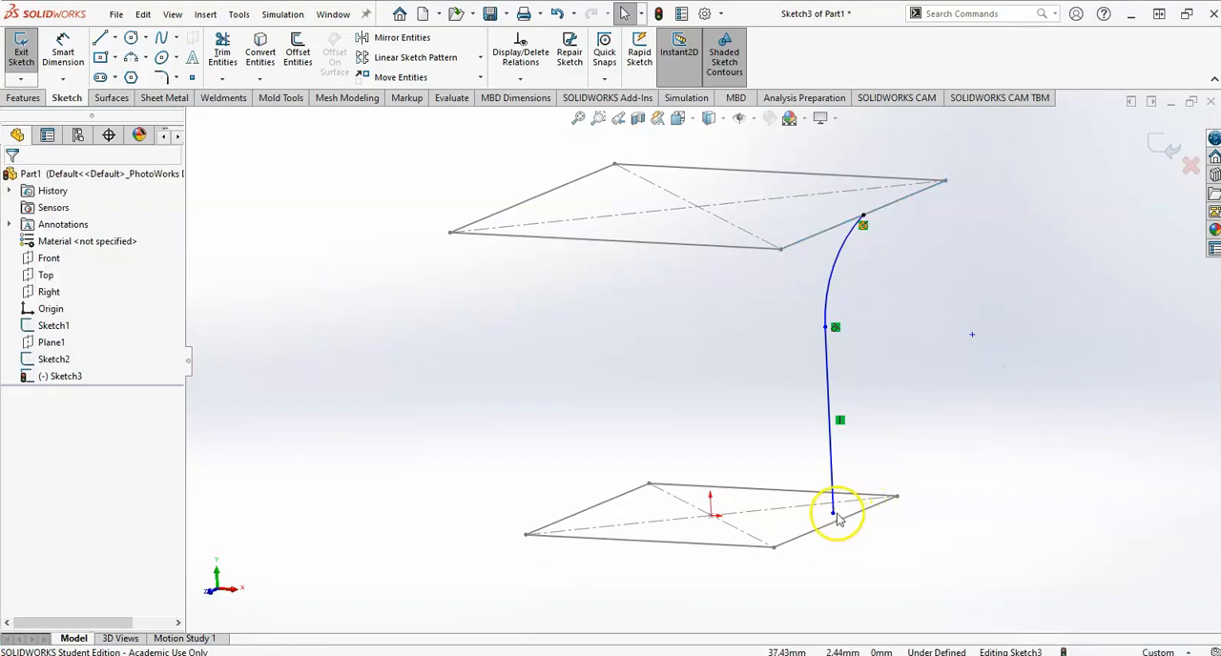
{"action": "left_click", "coordinate": [833, 524], "text": "ctrl"}
{"action": "left_click", "coordinate": [877, 462]}
{"action": "left_click", "coordinate": [945, 264]}
{"action": "middle_click_drag", "start_coordinate": [906, 537], "coordinate": [932, 510]}
{"action": "left_click", "coordinate": [836, 525]}
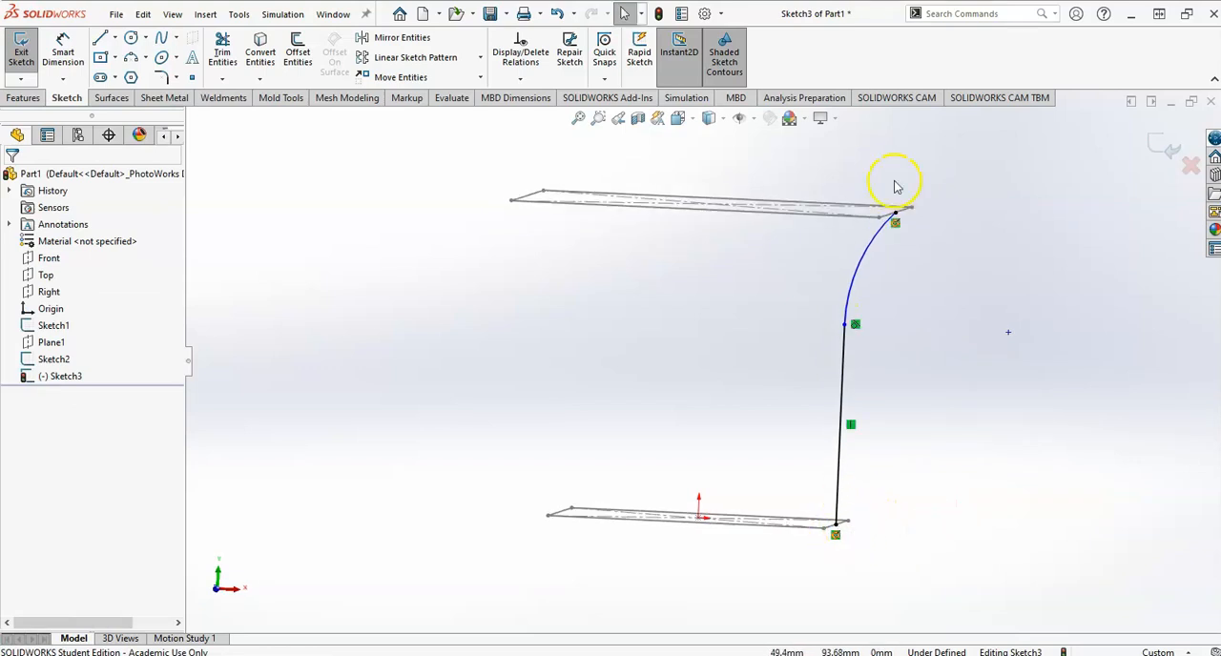
Dimension the guide curve's vertical line to 50 mm, taking the height from the drawing.
{"action": "key", "text": "space"}
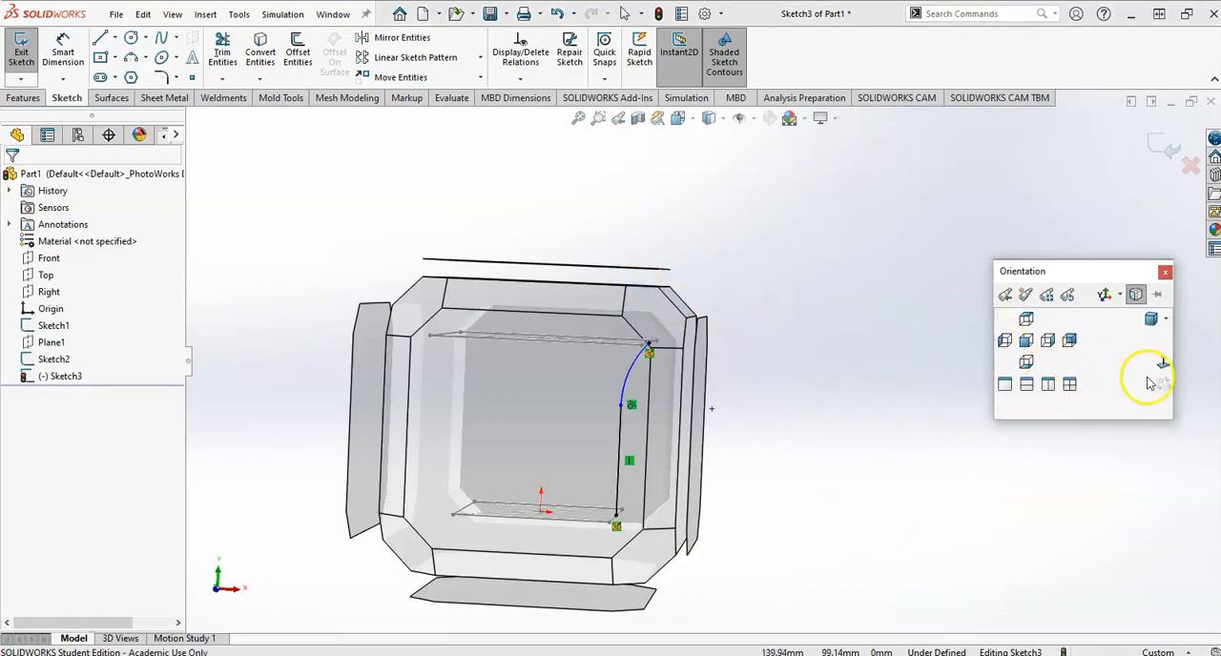
{"action": "left_click", "coordinate": [1161, 363]}
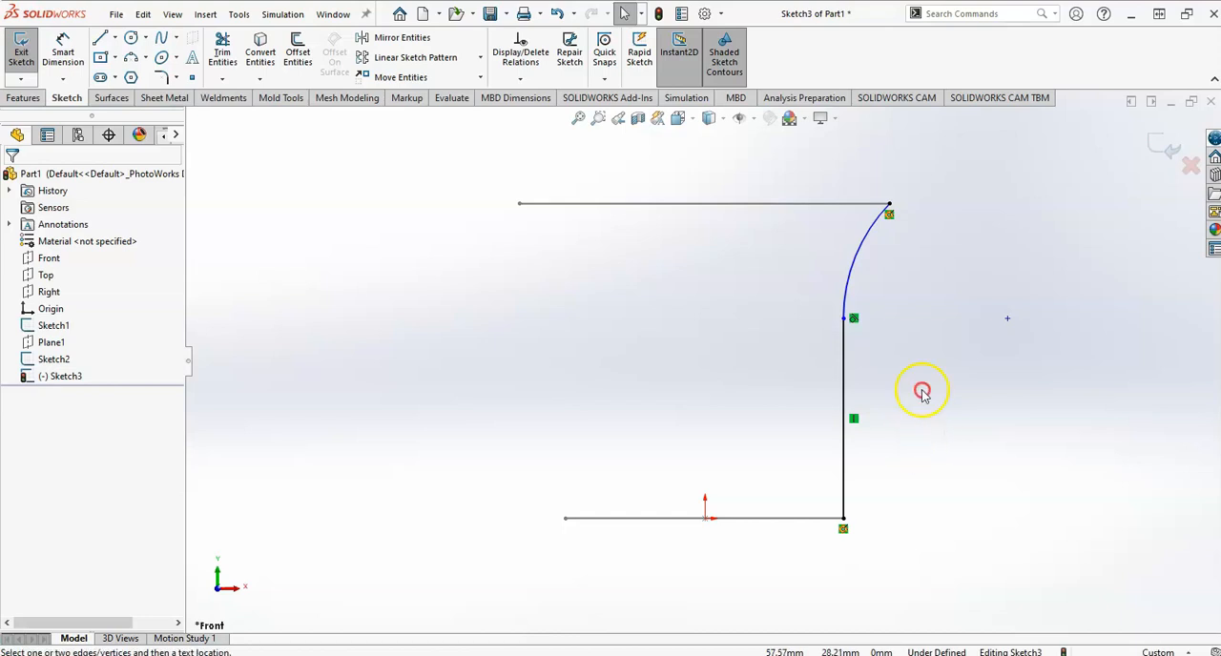
{"action": "left_click", "coordinate": [846, 395]}
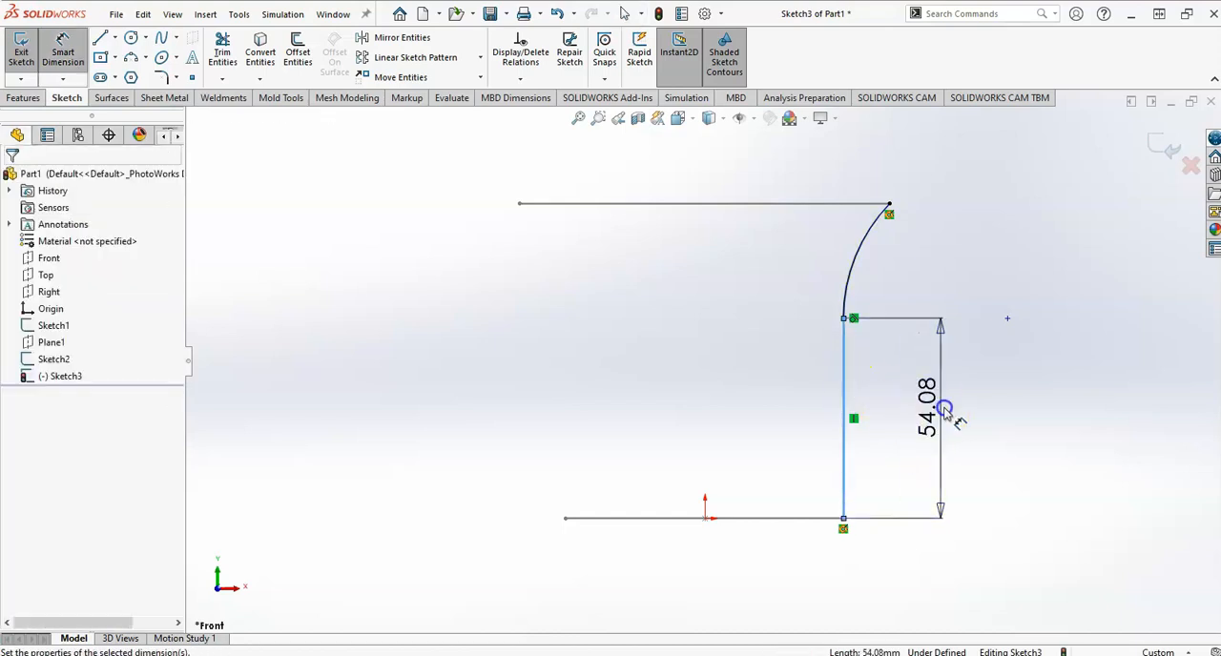
{"action": "left_click", "coordinate": [945, 410]}
{"action": "key", "text": "alt+Tab"}
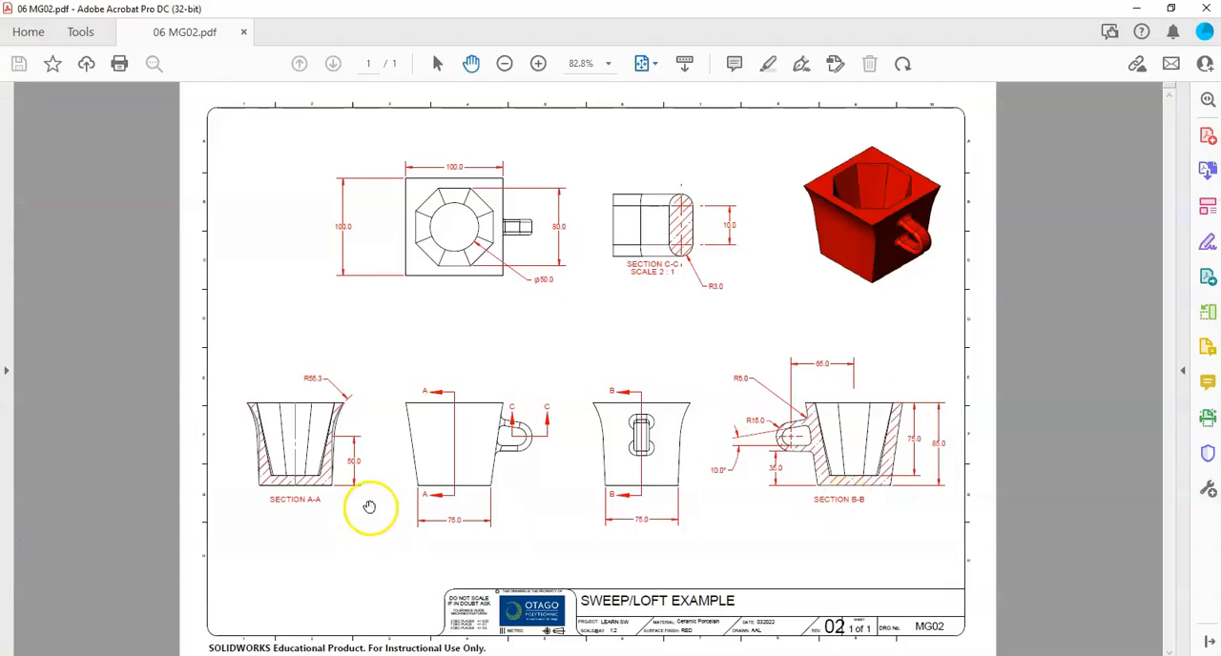
{"action": "key", "text": "alt+Tab"}
{"action": "type", "text": "50"}
{"action": "key", "text": "Return"}
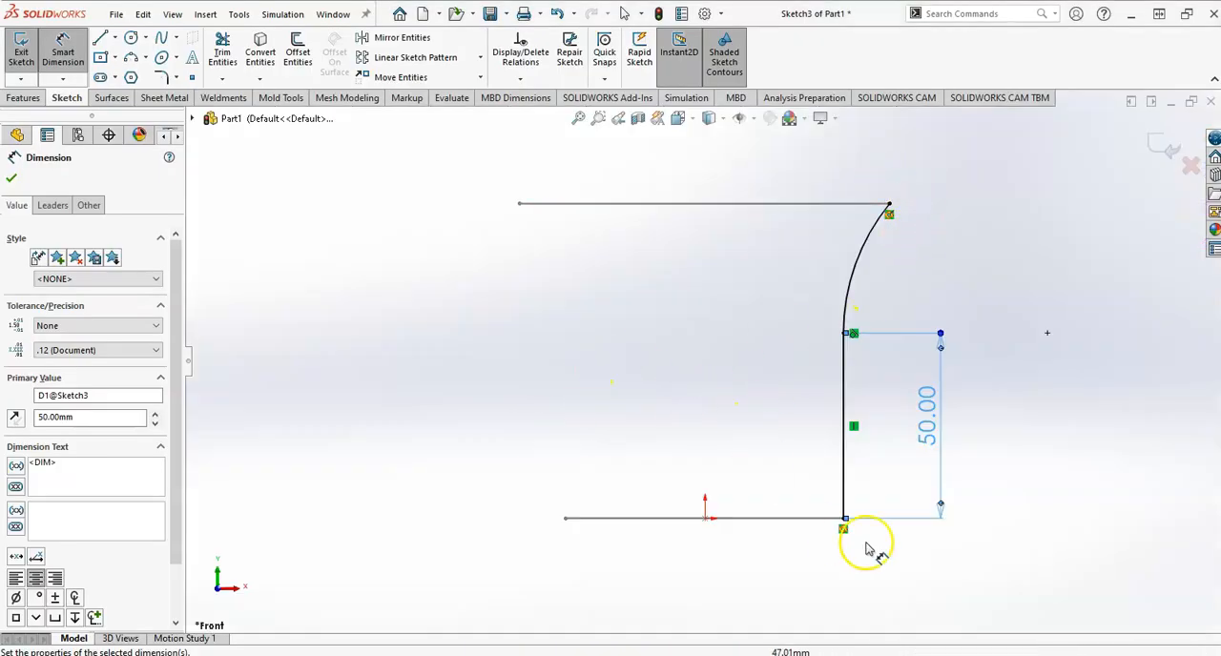
Add a driven radius dimension to the arc, compare it with the drawing, and exit the guide curve sketch.
{"action": "left_click", "coordinate": [860, 268]}
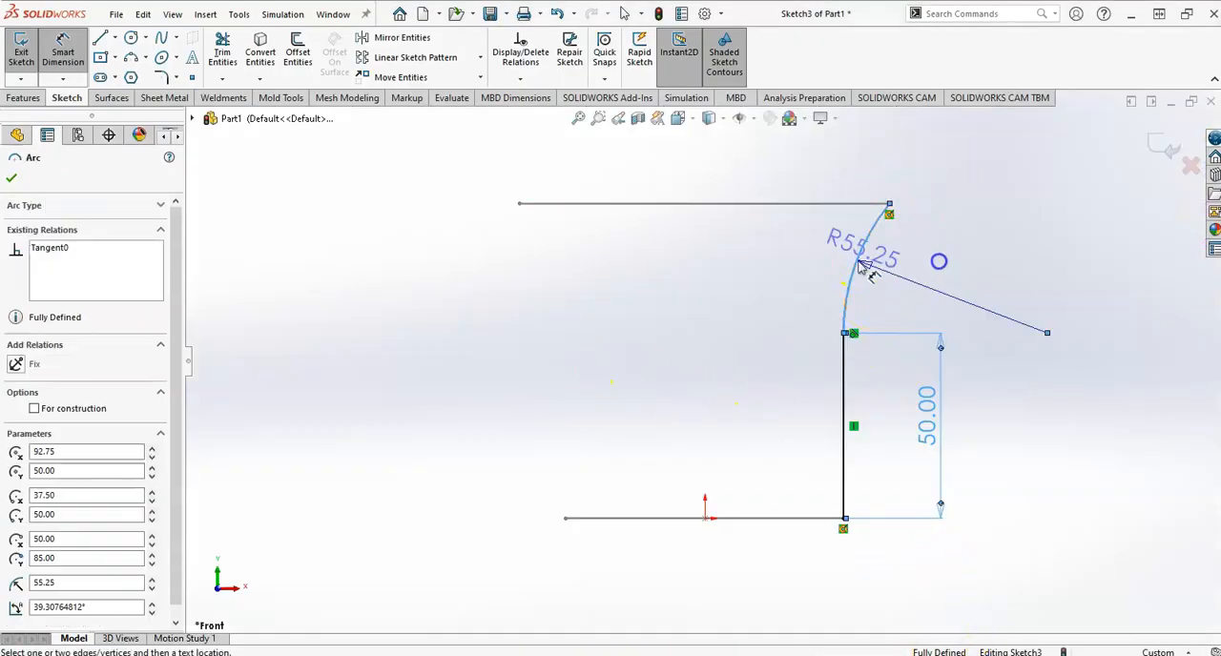
{"action": "left_click", "coordinate": [956, 274]}
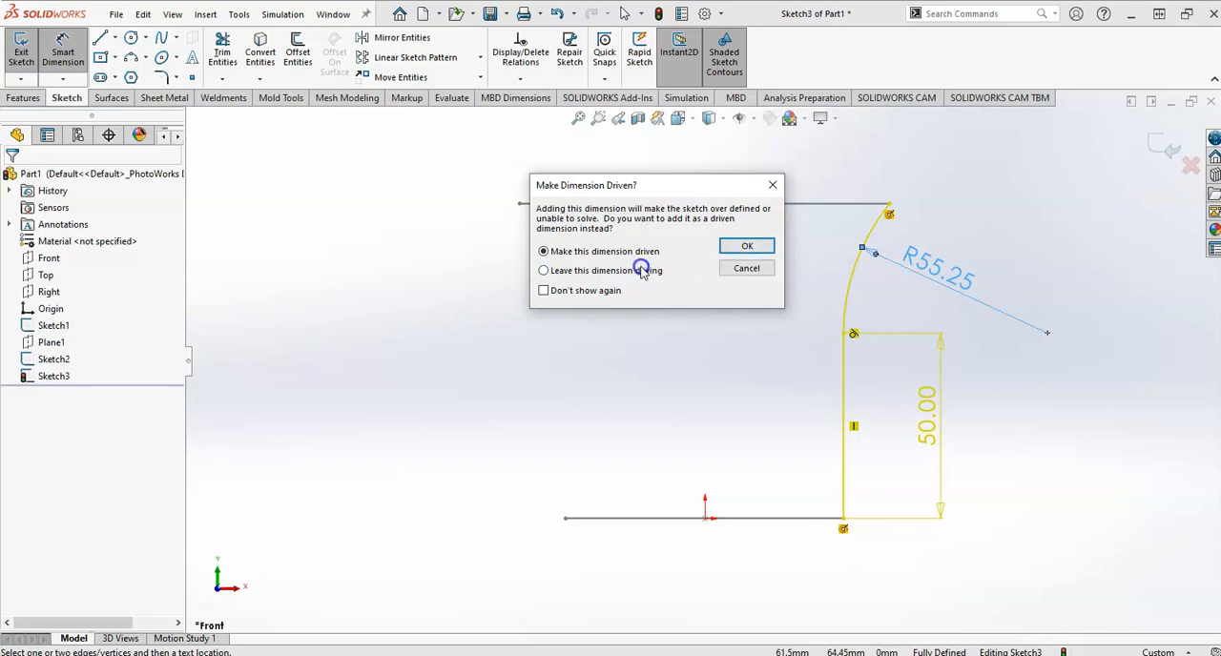
{"action": "left_click", "coordinate": [745, 244]}
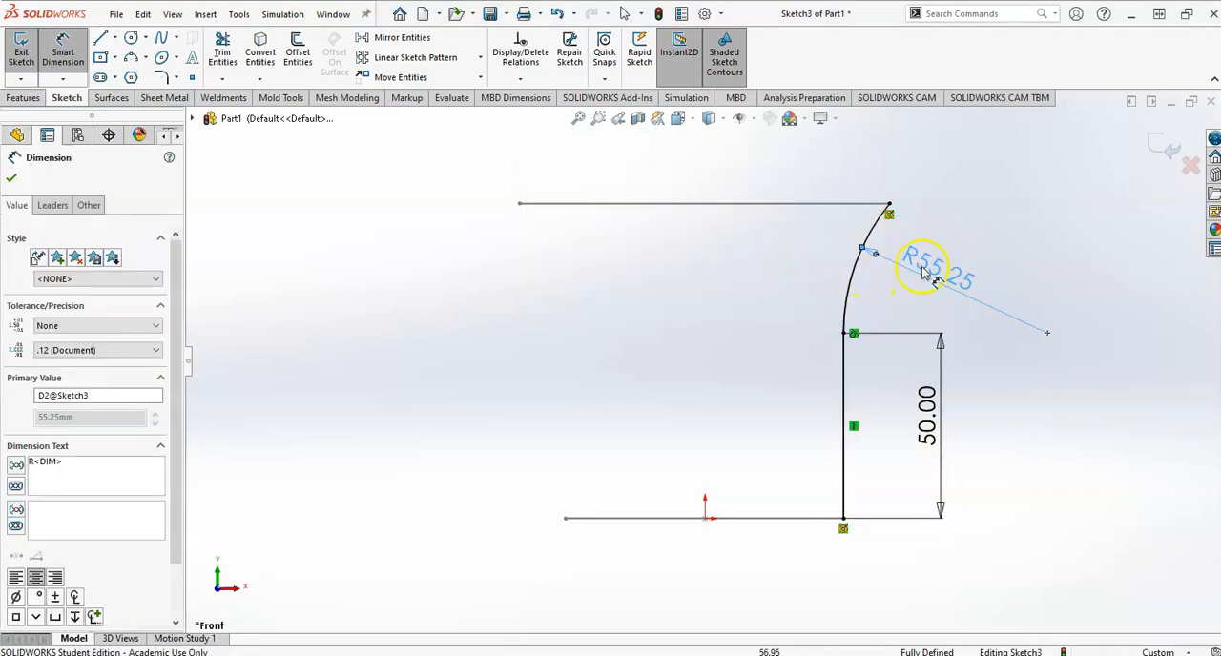
{"action": "left_click", "coordinate": [971, 318]}
{"action": "key", "text": "alt+Tab"}
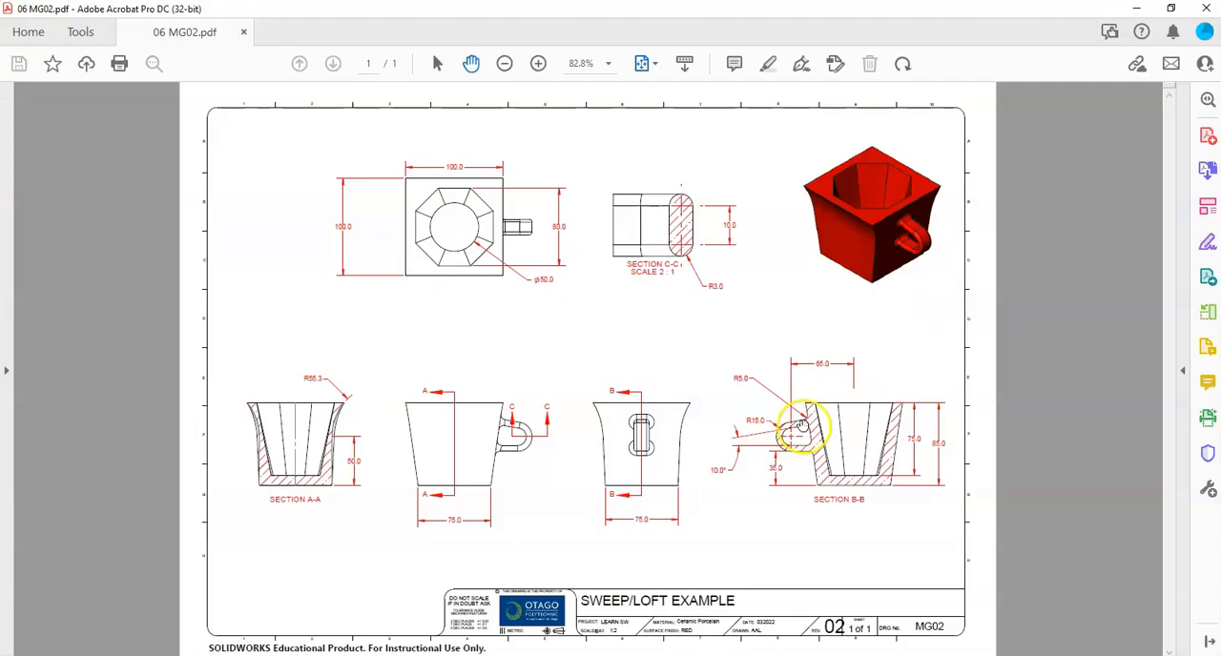
{"action": "key", "text": "alt+Tab"}
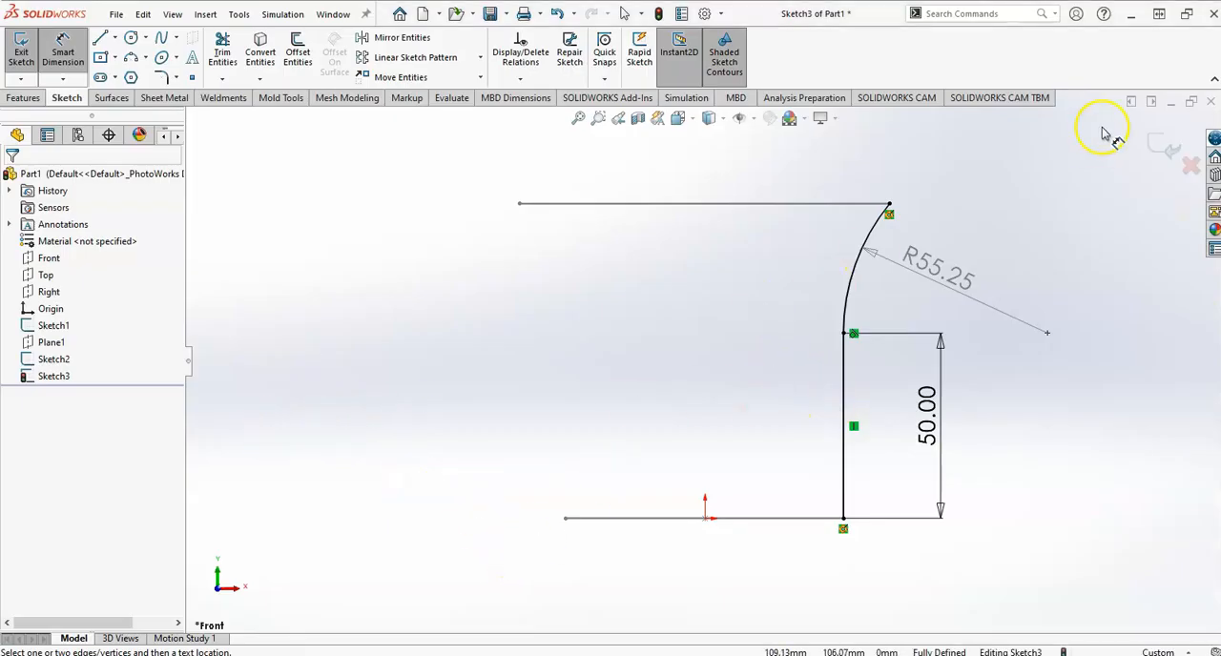
{"action": "left_click", "coordinate": [1166, 146]}
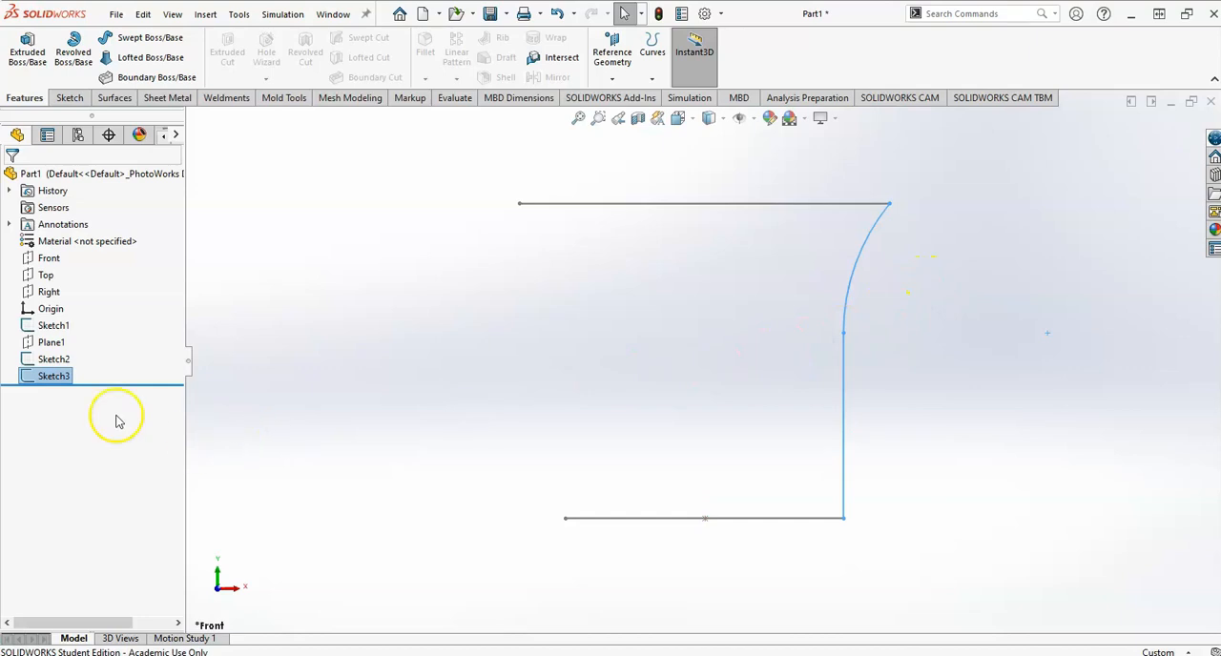
Reopen the side guide curve sketch for editing.
{"action": "left_click", "coordinate": [50, 376]}
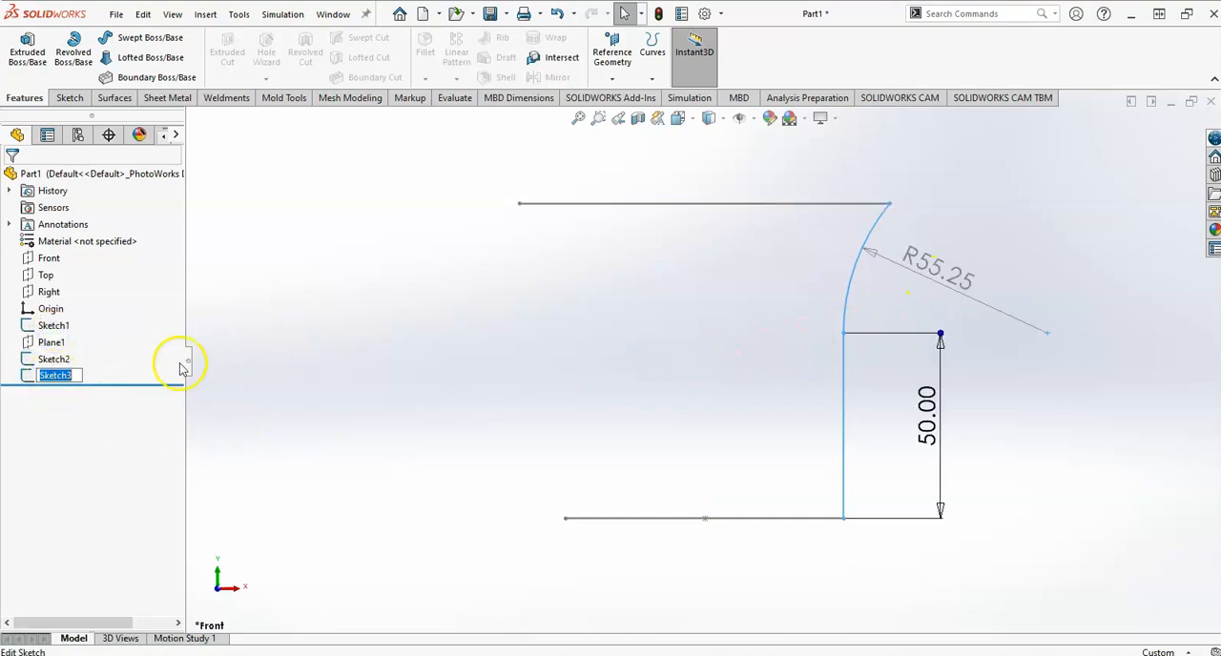
{"action": "left_click", "coordinate": [58, 374]}
{"action": "left_click", "coordinate": [74, 330]}
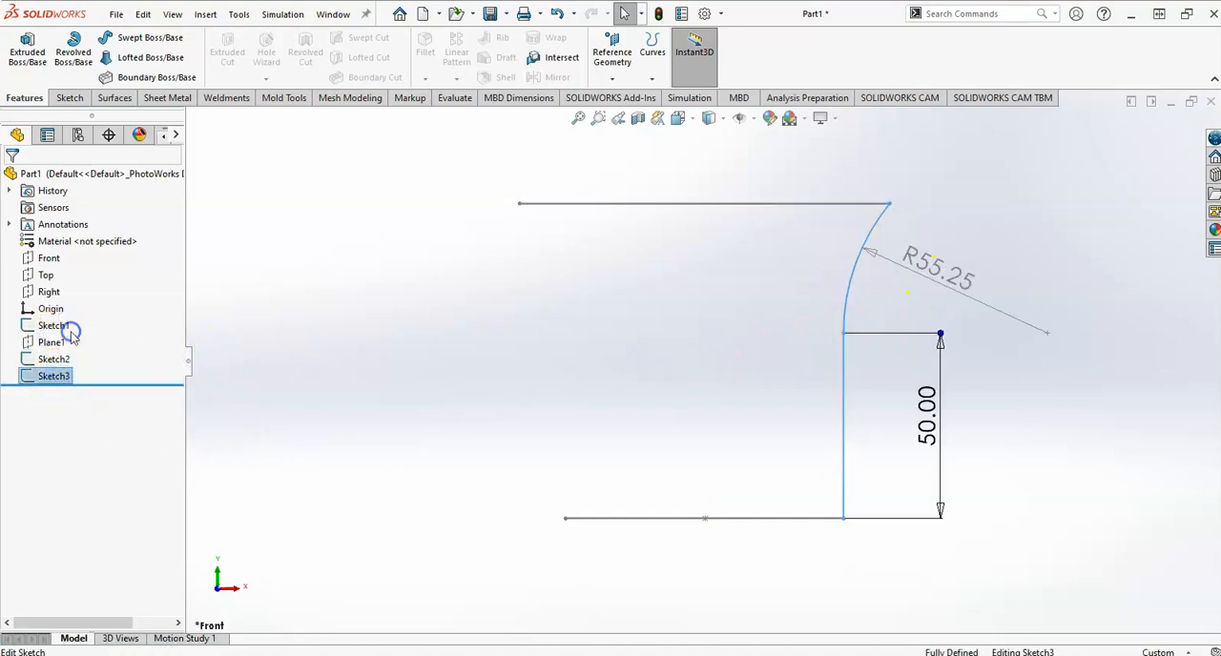
Try to mirror the guide curve's arc and vertical line together, and undo the mirrored copy.
{"action": "left_click_drag", "start_coordinate": [887, 198], "coordinate": [767, 542]}
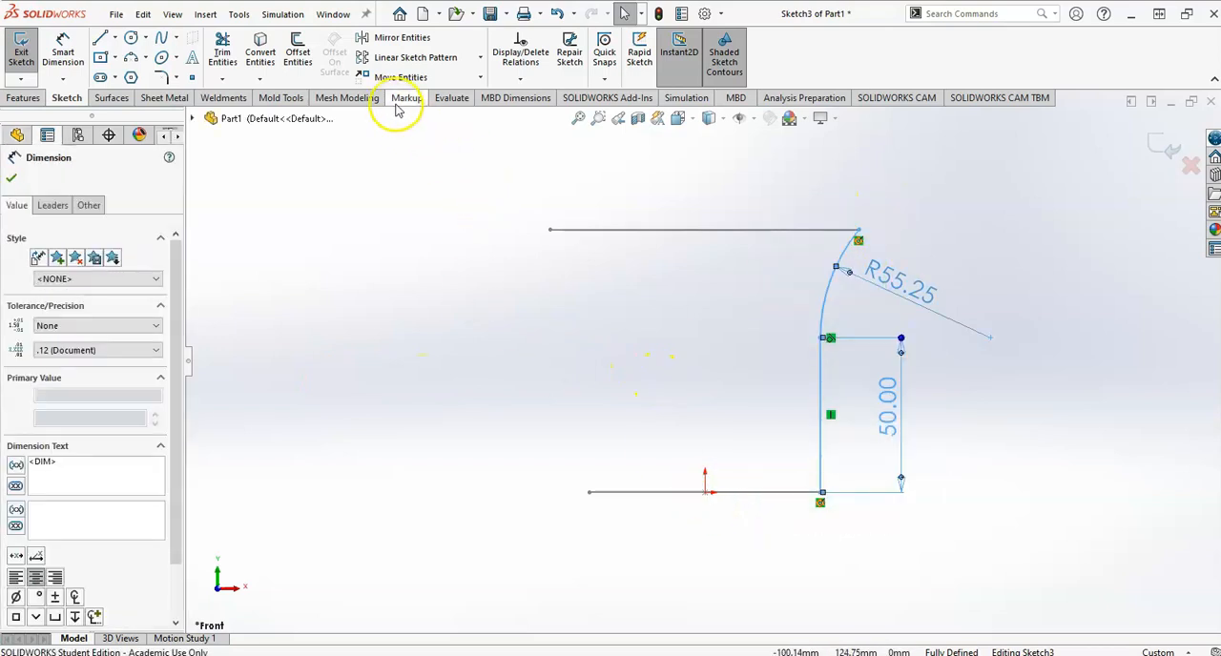
{"action": "left_click", "coordinate": [384, 36]}
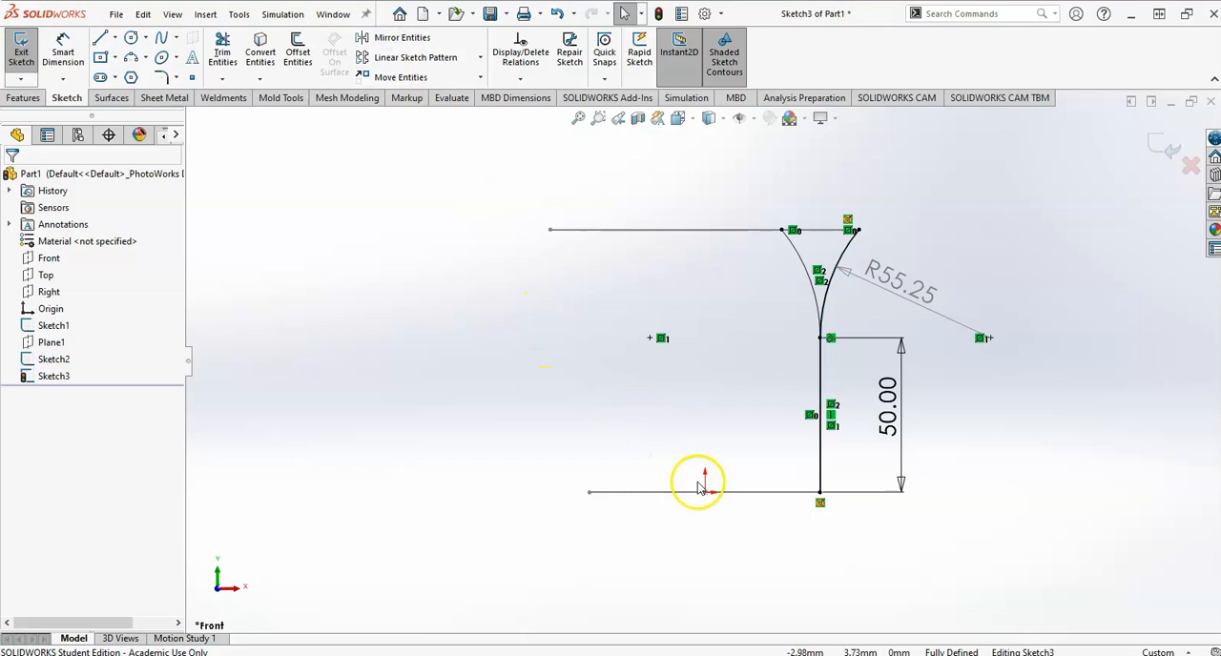
{"action": "key", "text": "ctrl+z"}
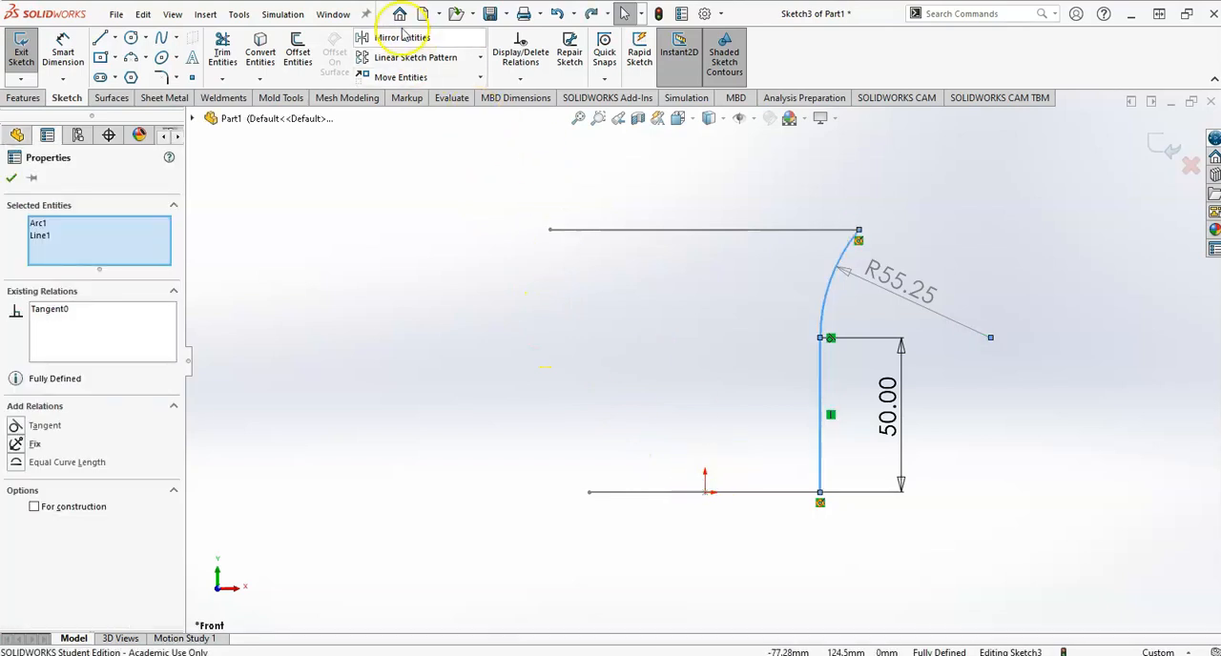
{"action": "left_click", "coordinate": [250, 265]}
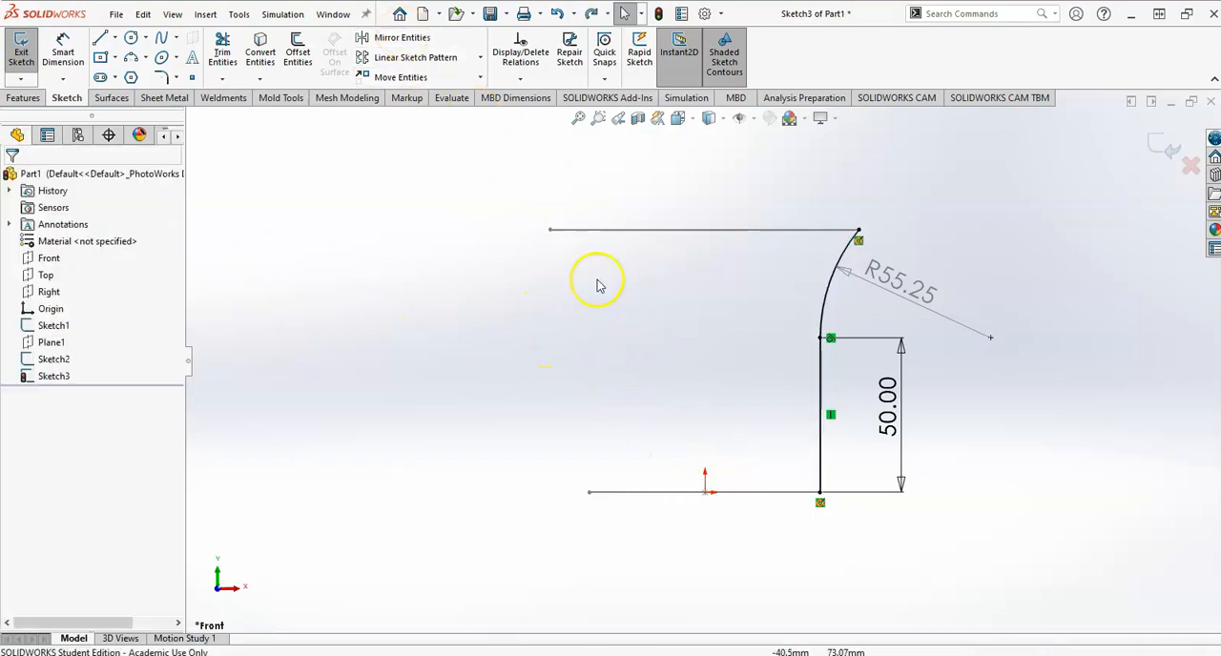
{"action": "left_click", "coordinate": [379, 37]}
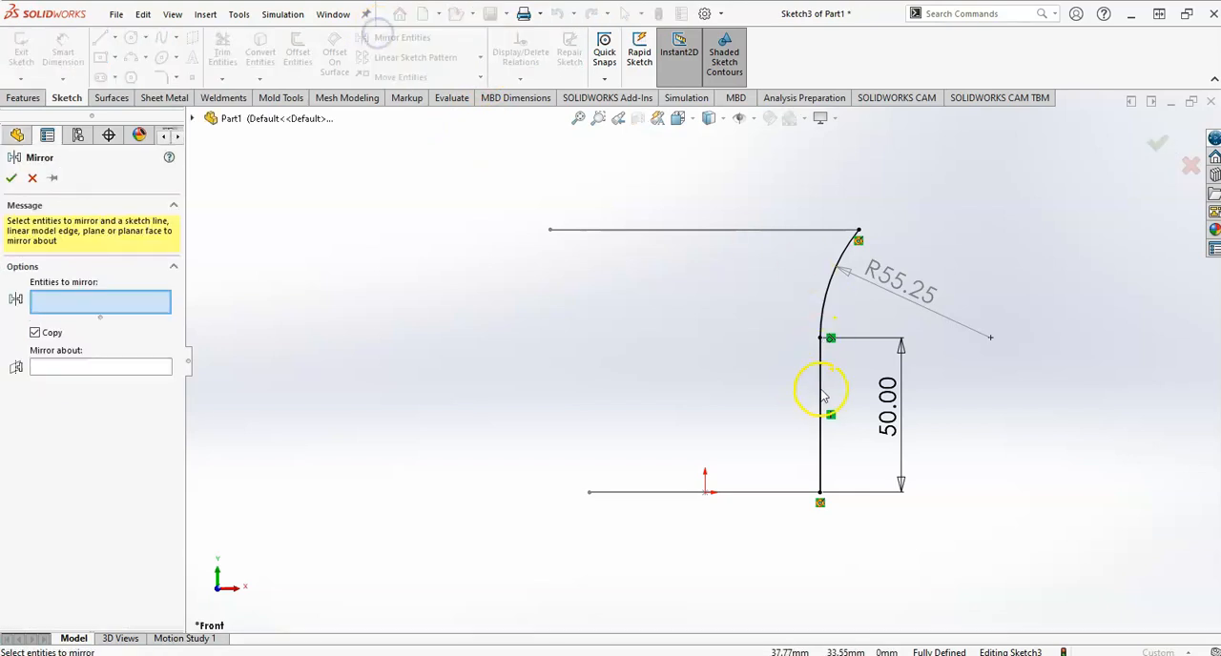
{"action": "left_click", "coordinate": [823, 394]}
{"action": "left_click", "coordinate": [832, 276]}
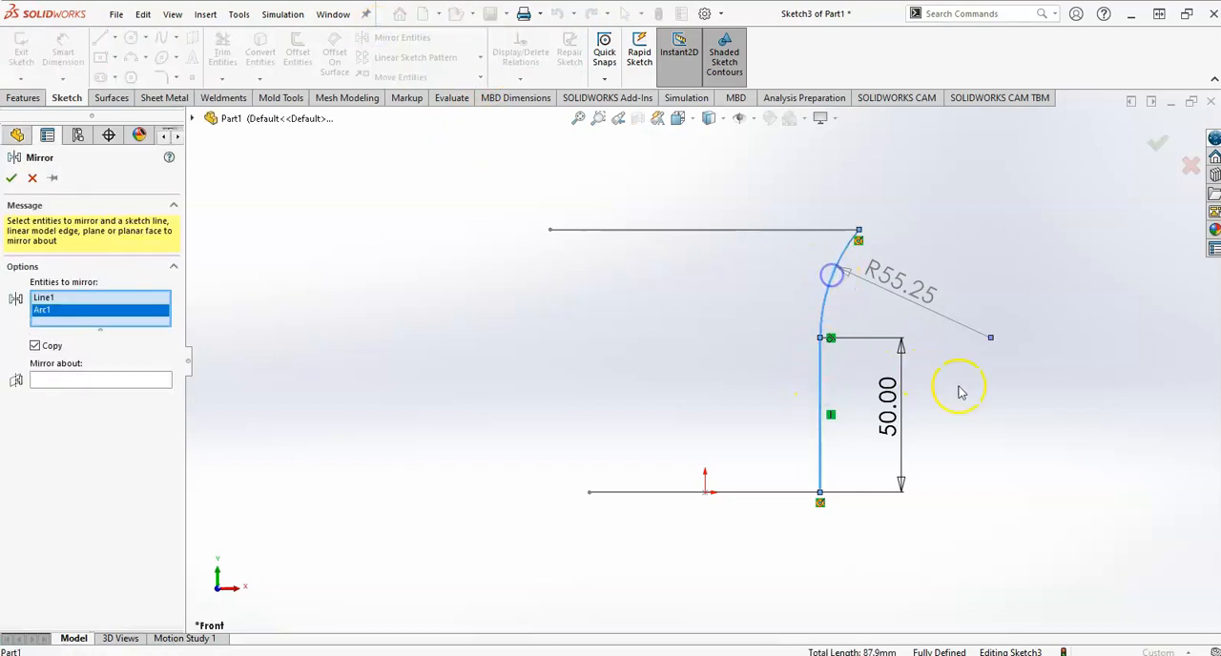
{"action": "middle_click_drag", "start_coordinate": [961, 392], "coordinate": [817, 429]}
{"action": "middle_click_drag", "start_coordinate": [757, 496], "coordinate": [853, 503]}
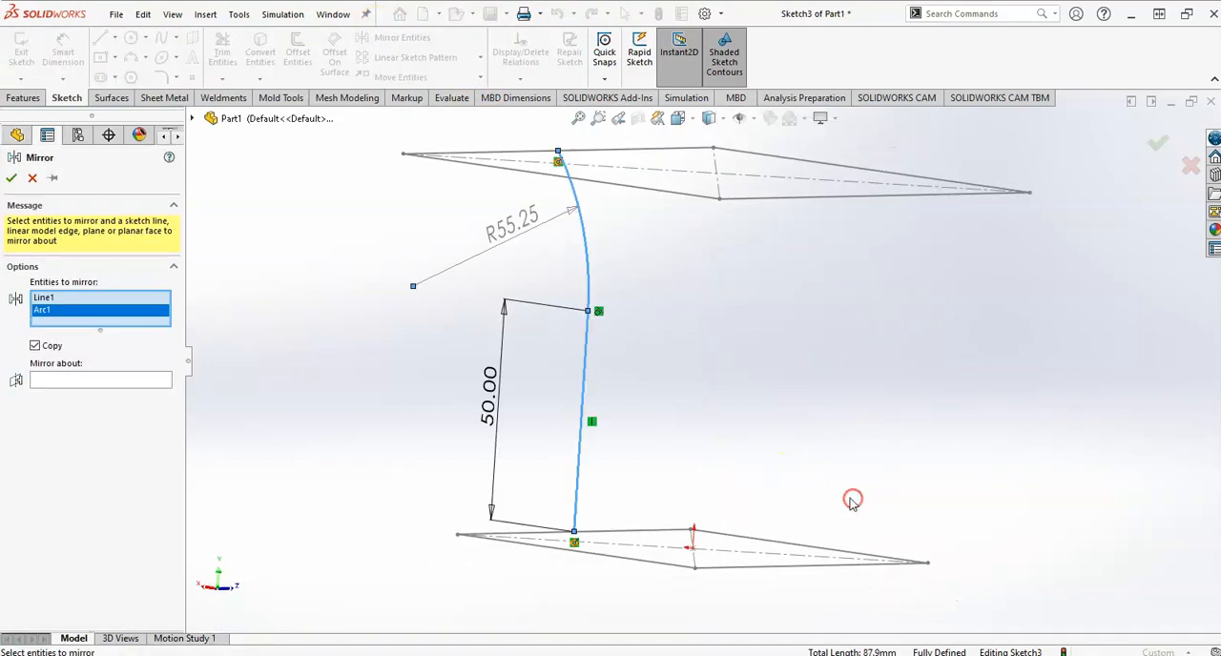
{"action": "key", "text": "space"}
{"action": "left_click", "coordinate": [1163, 367]}
{"action": "right_click_drag", "start_coordinate": [695, 502], "coordinate": [588, 488]}
{"action": "key", "text": "space"}
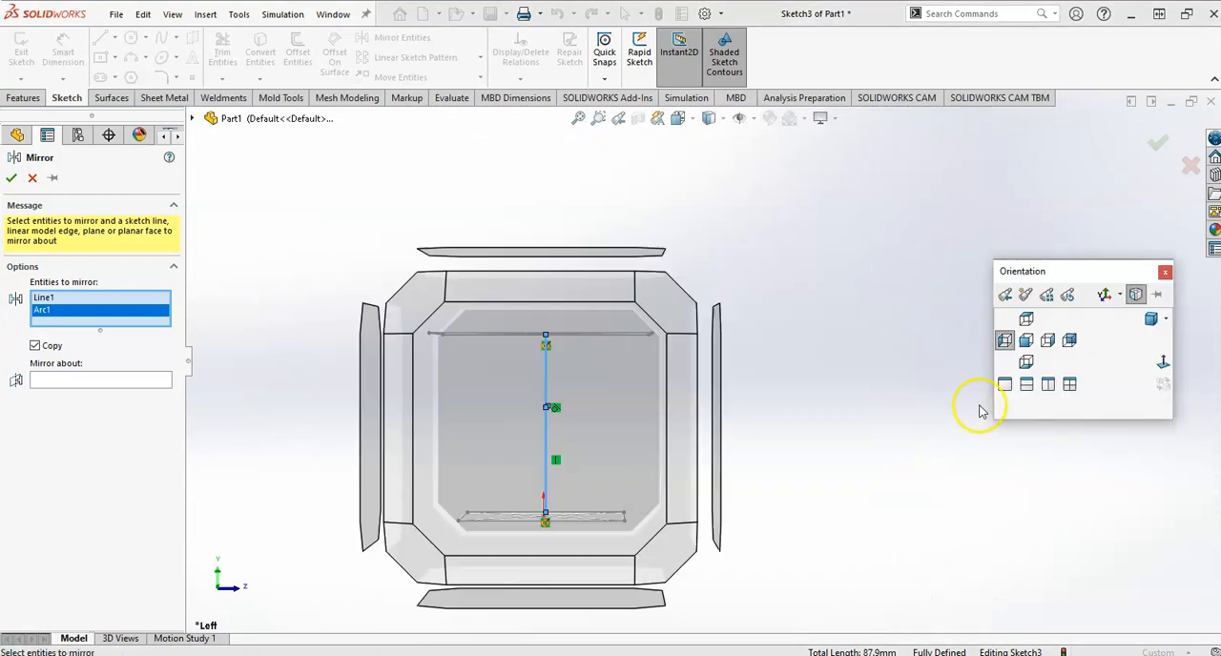
{"action": "left_click", "coordinate": [1157, 364]}
Sketch a vertical centerline upward from the origin, ending below the upper square.
{"action": "left_click", "coordinate": [67, 98]}
{"action": "left_click", "coordinate": [114, 41]}
{"action": "left_click", "coordinate": [129, 74]}
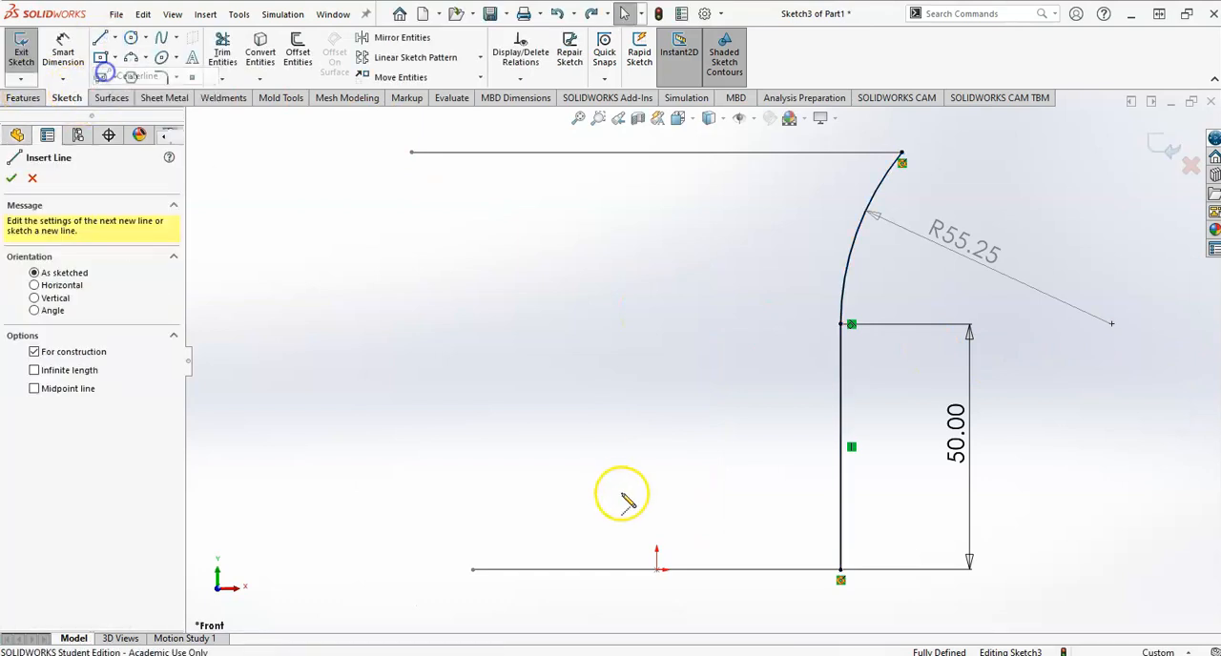
{"action": "left_click", "coordinate": [658, 570]}
{"action": "left_click", "coordinate": [656, 240]}
{"action": "key", "text": "Escape"}
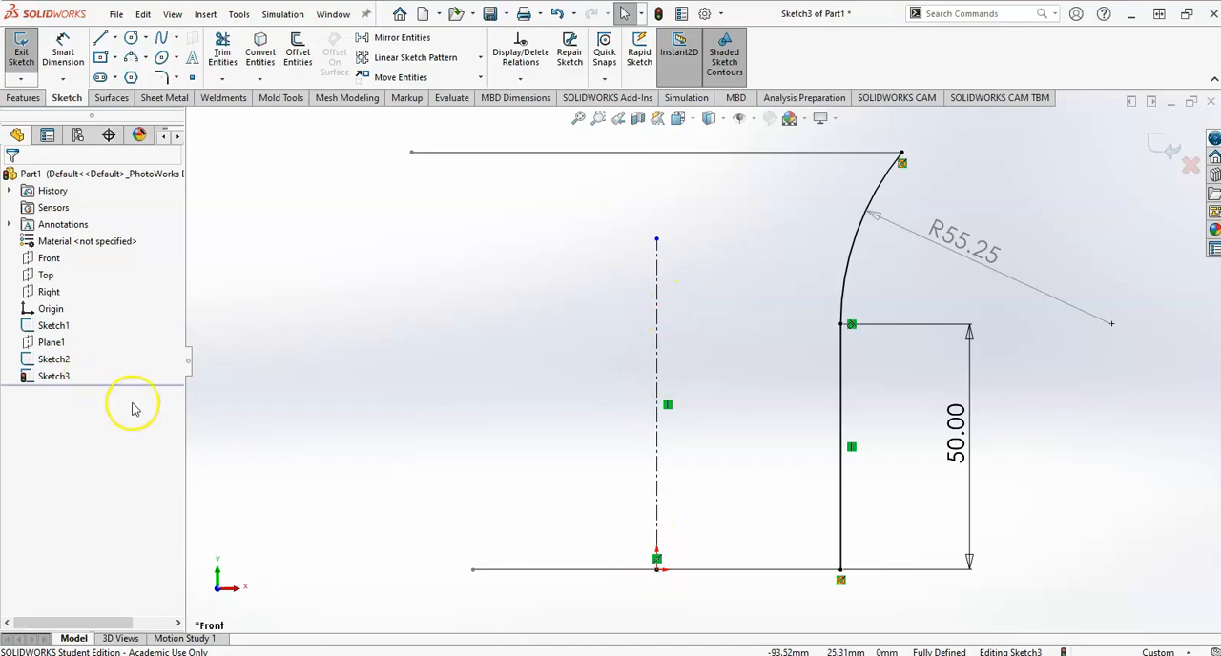
Mirror the guide curve's arc and vertical line about the centerline with Copy enabled, and exit the sketch.
{"action": "left_click", "coordinate": [382, 38]}
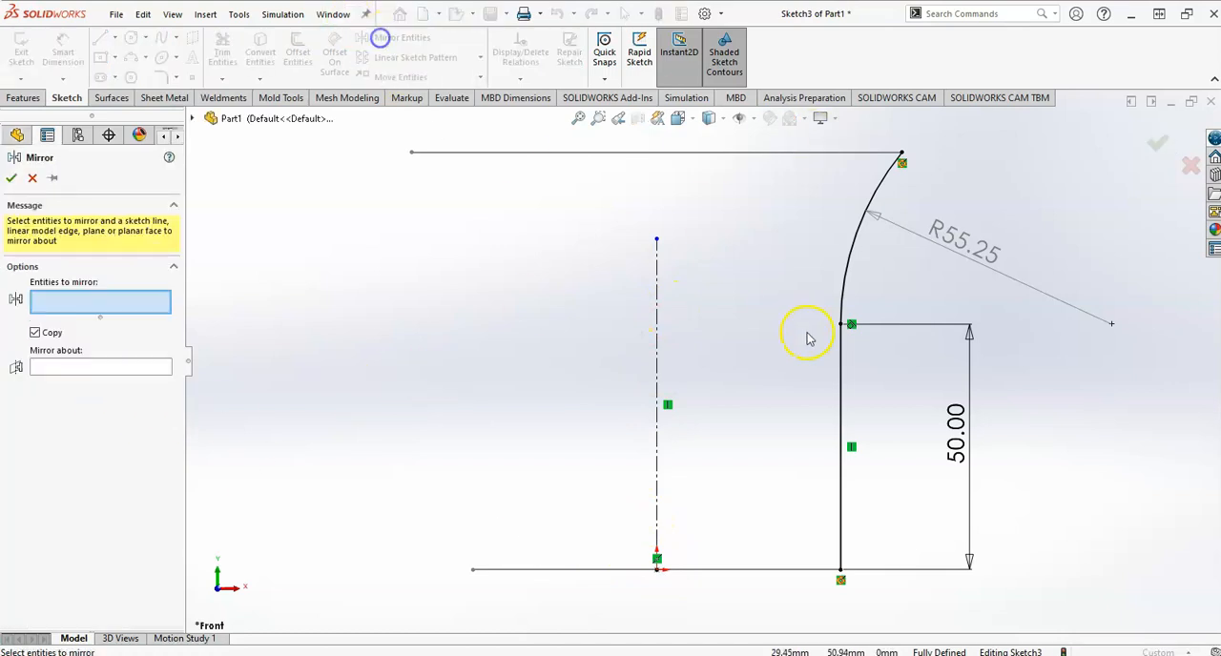
{"action": "left_click", "coordinate": [849, 263]}
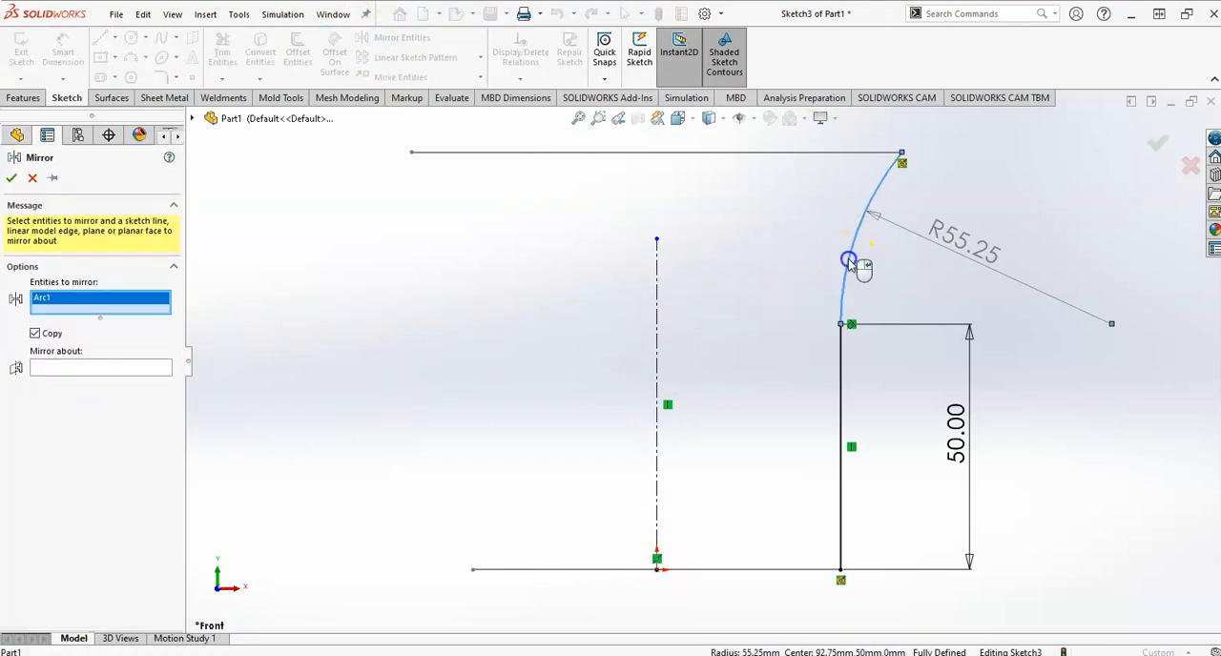
{"action": "left_click", "coordinate": [846, 398]}
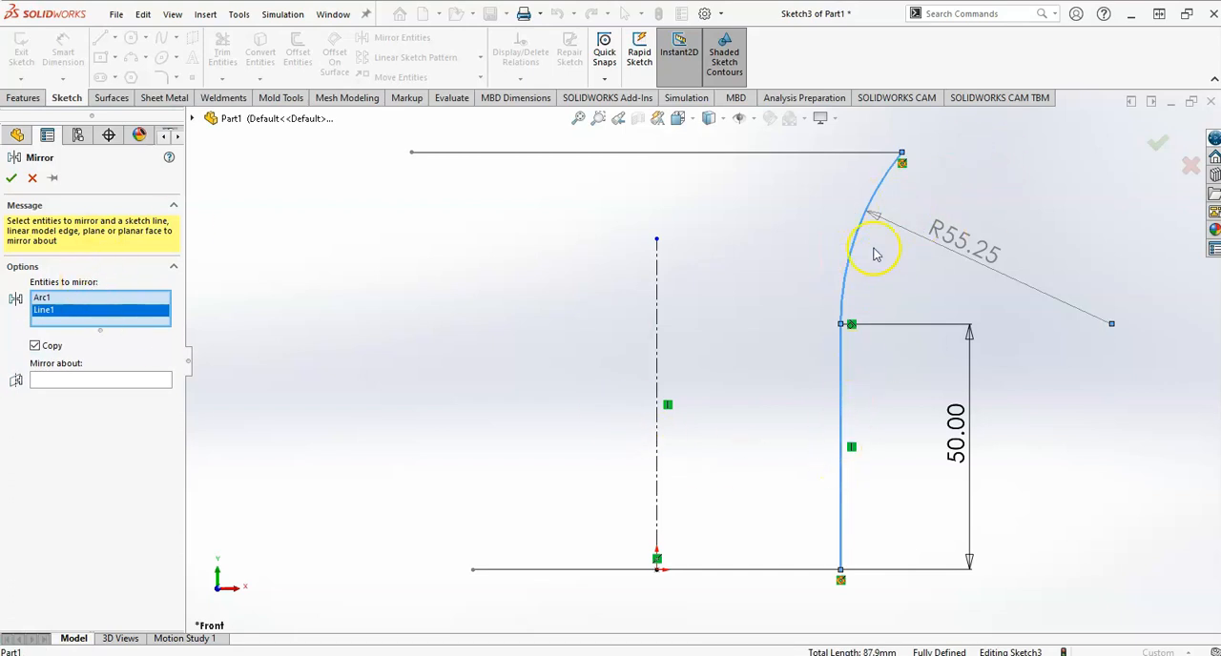
{"action": "left_click", "coordinate": [52, 381]}
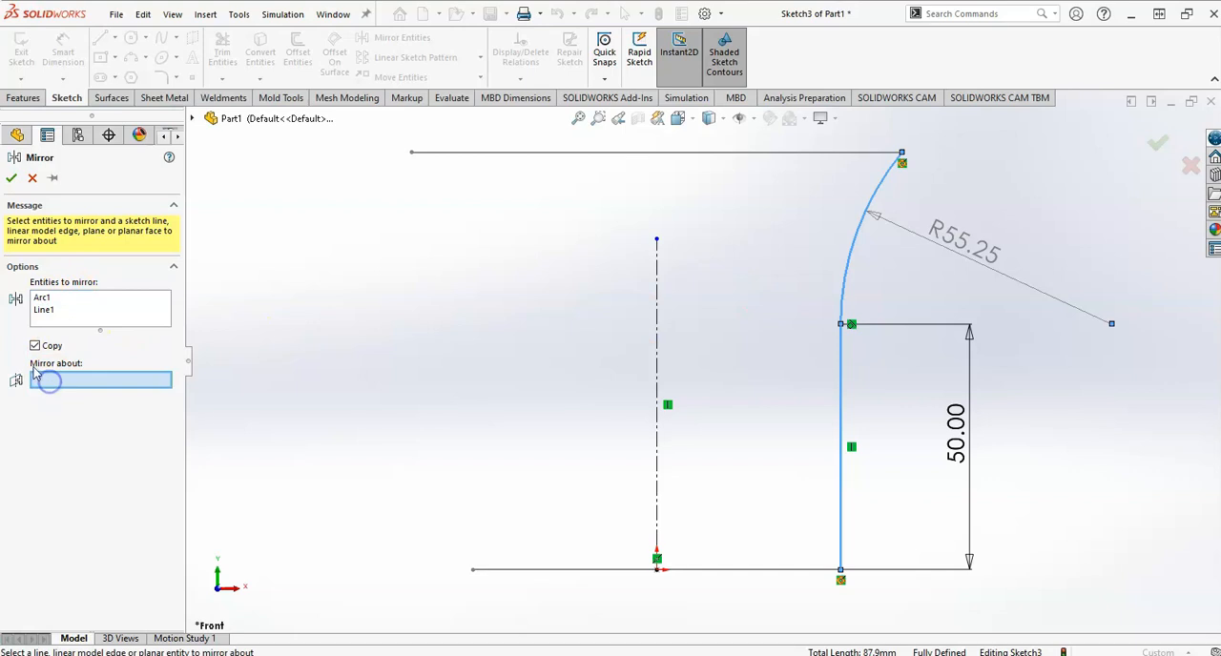
{"action": "left_click", "coordinate": [658, 317]}
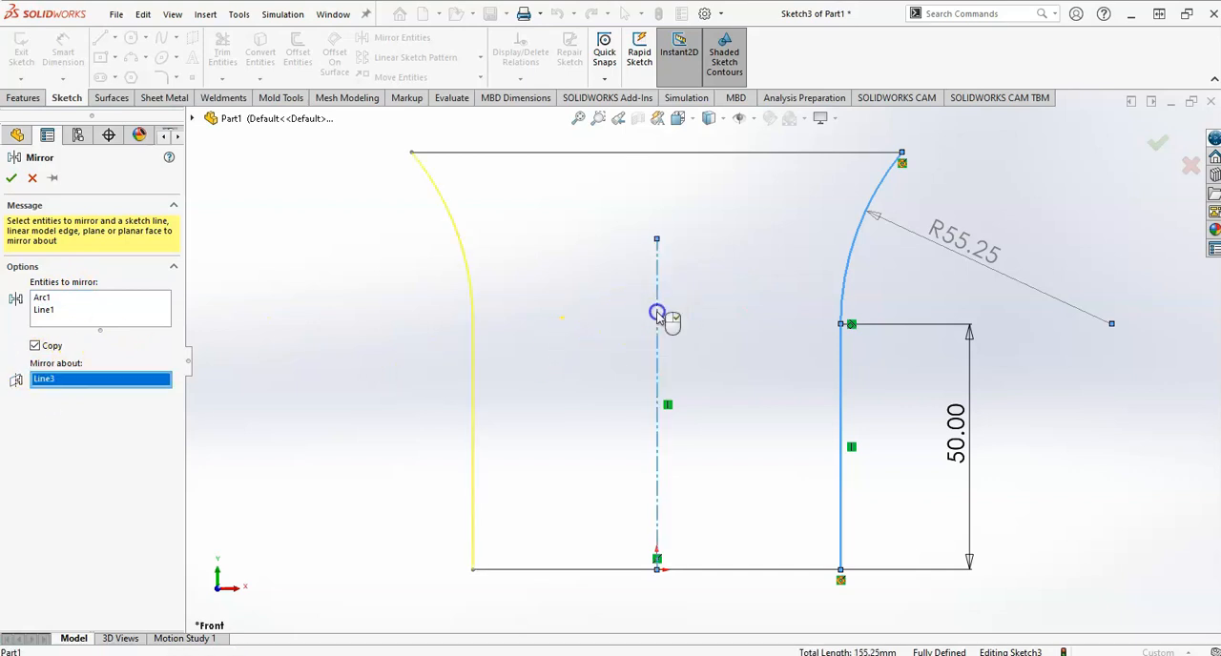
{"action": "left_click", "coordinate": [192, 121]}
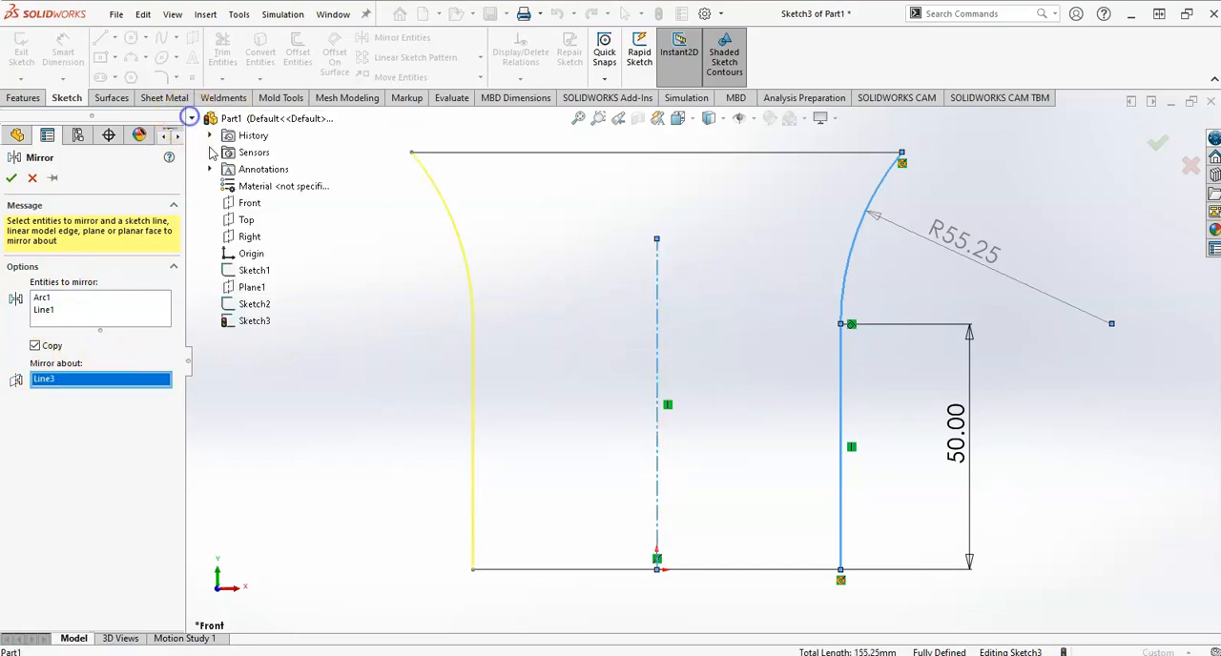
{"action": "left_click", "coordinate": [194, 123]}
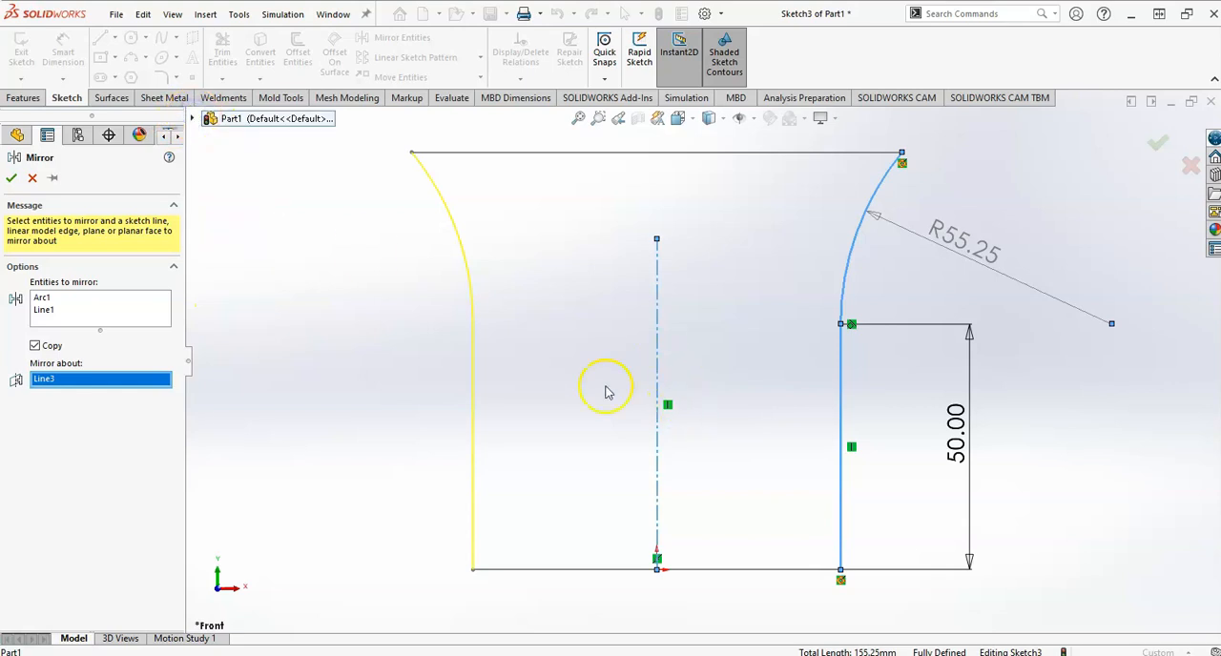
{"action": "left_click", "coordinate": [1158, 145]}
{"action": "key", "text": "f"}
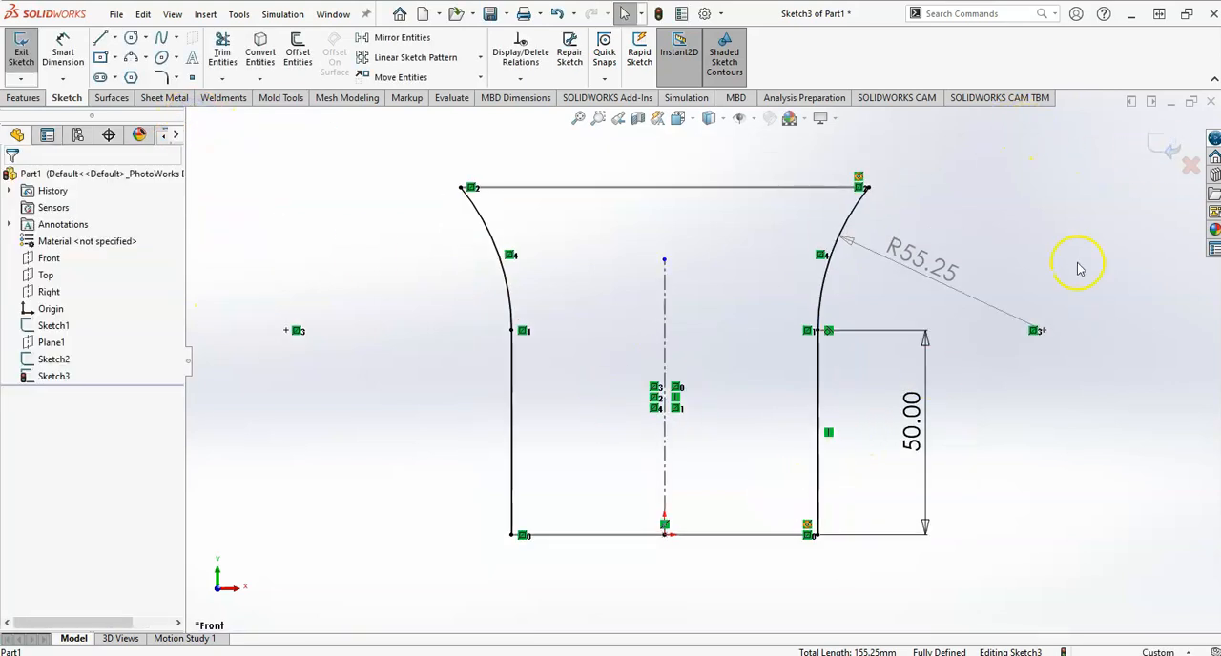
{"action": "left_click", "coordinate": [1170, 148]}
{"action": "left_click", "coordinate": [732, 300]}
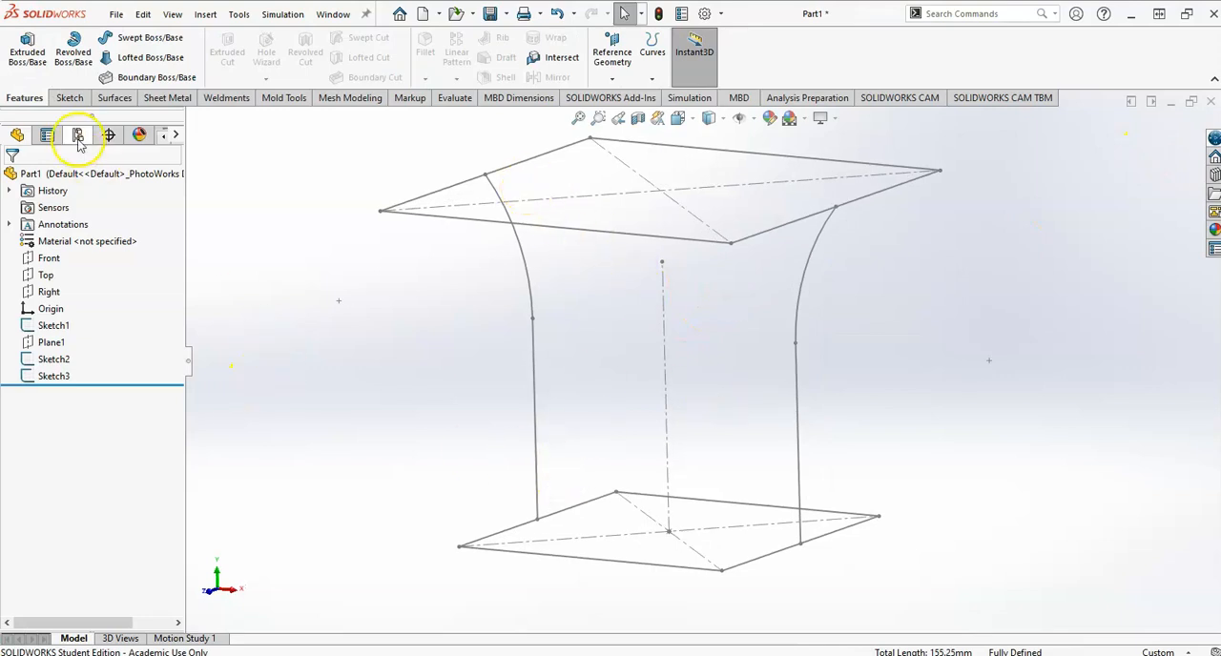
{"action": "left_click", "coordinate": [137, 37]}
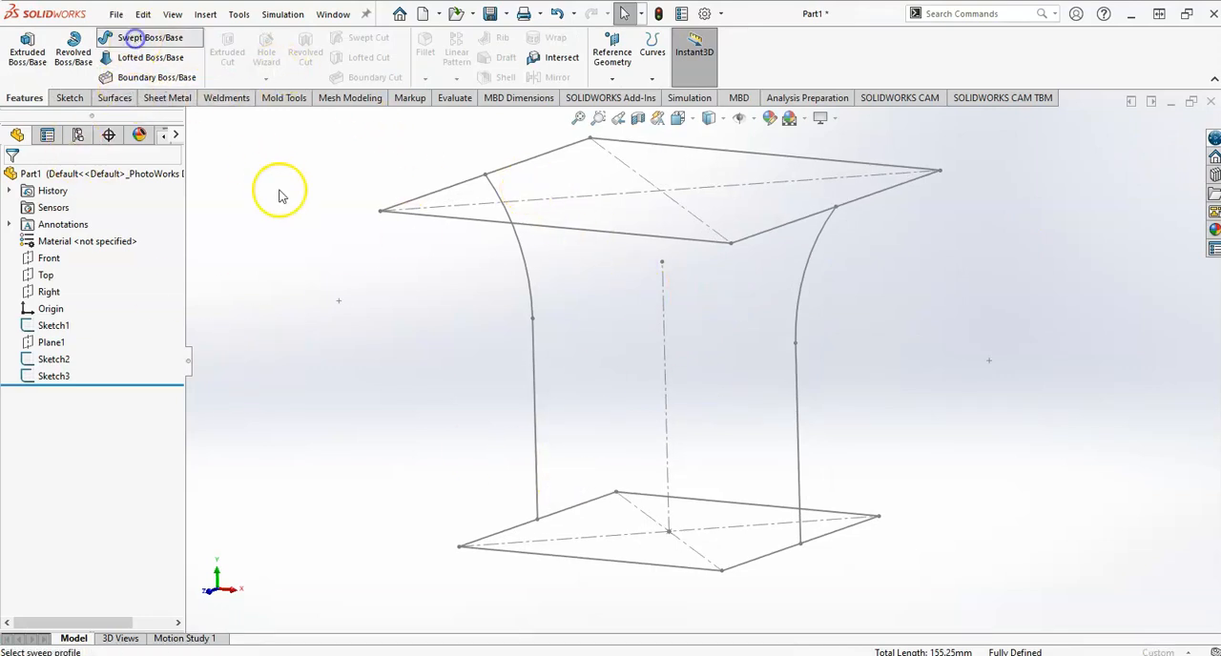
{"action": "left_click", "coordinate": [381, 214]}
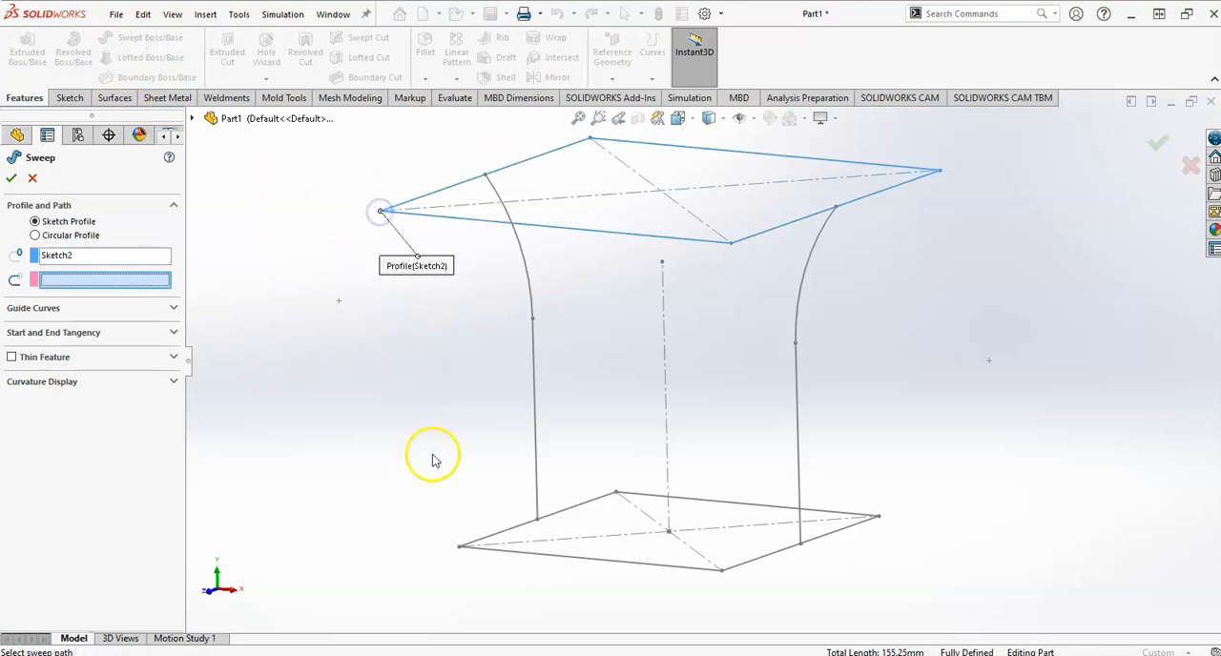
{"action": "left_click", "coordinate": [459, 551]}
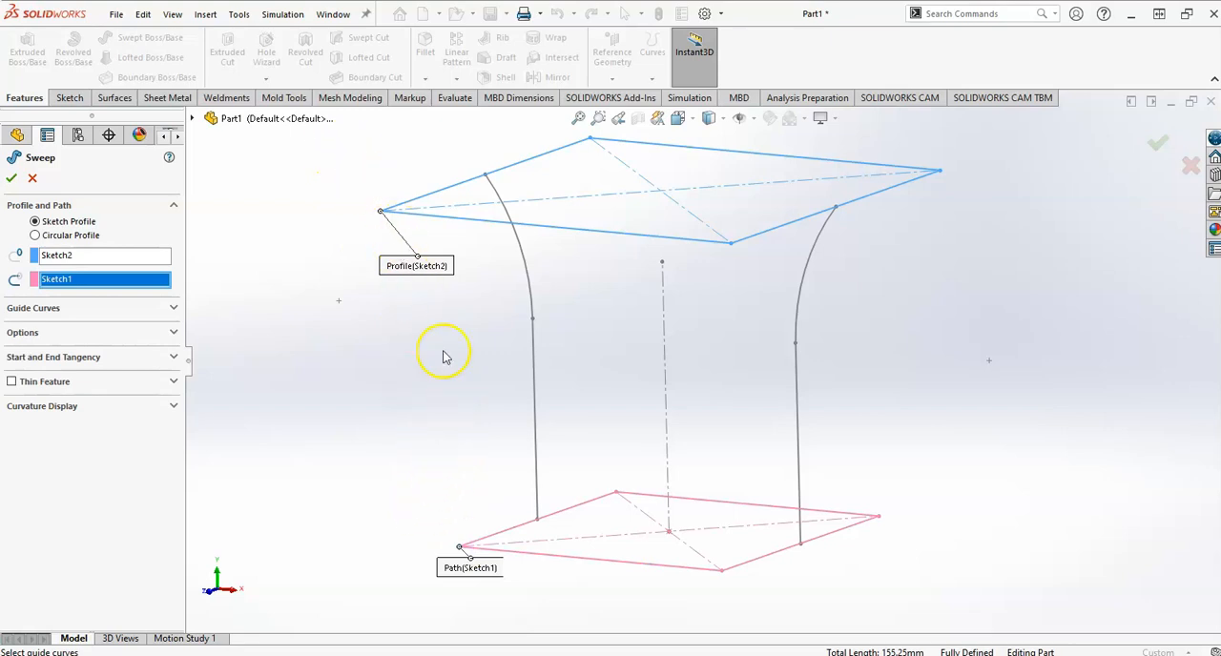
{"action": "left_click", "coordinate": [32, 179]}
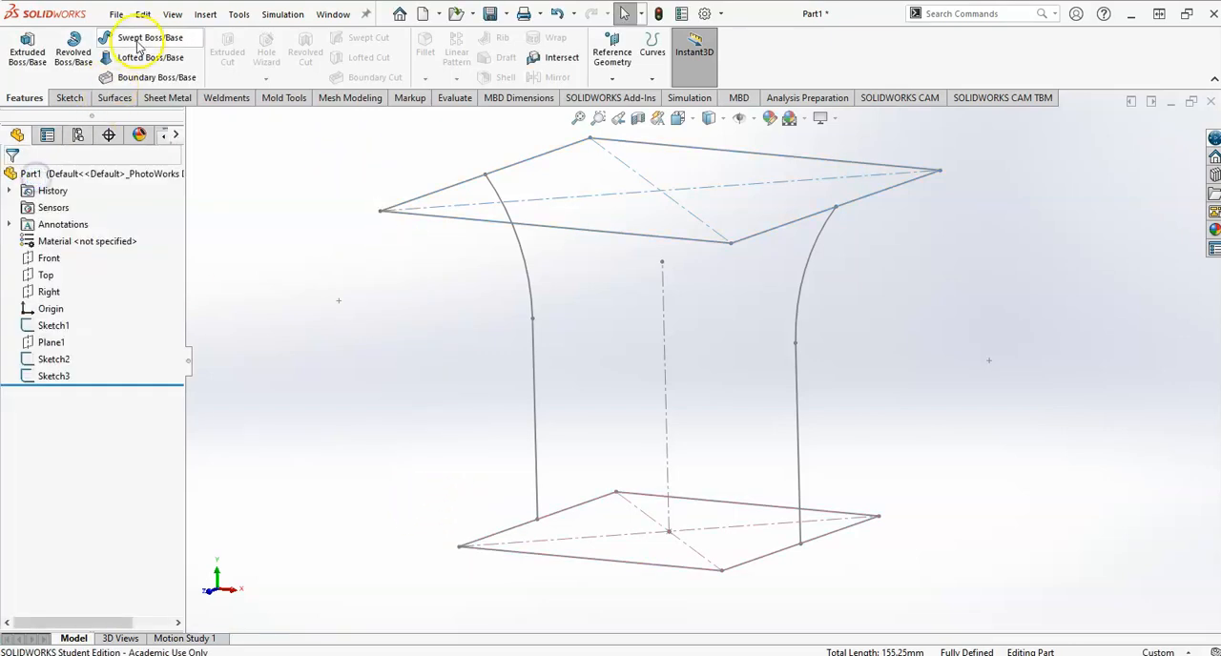
Start a loft using the upper square and the base square as profiles, picked at vertically aligned corners.
{"action": "left_click", "coordinate": [380, 212]}
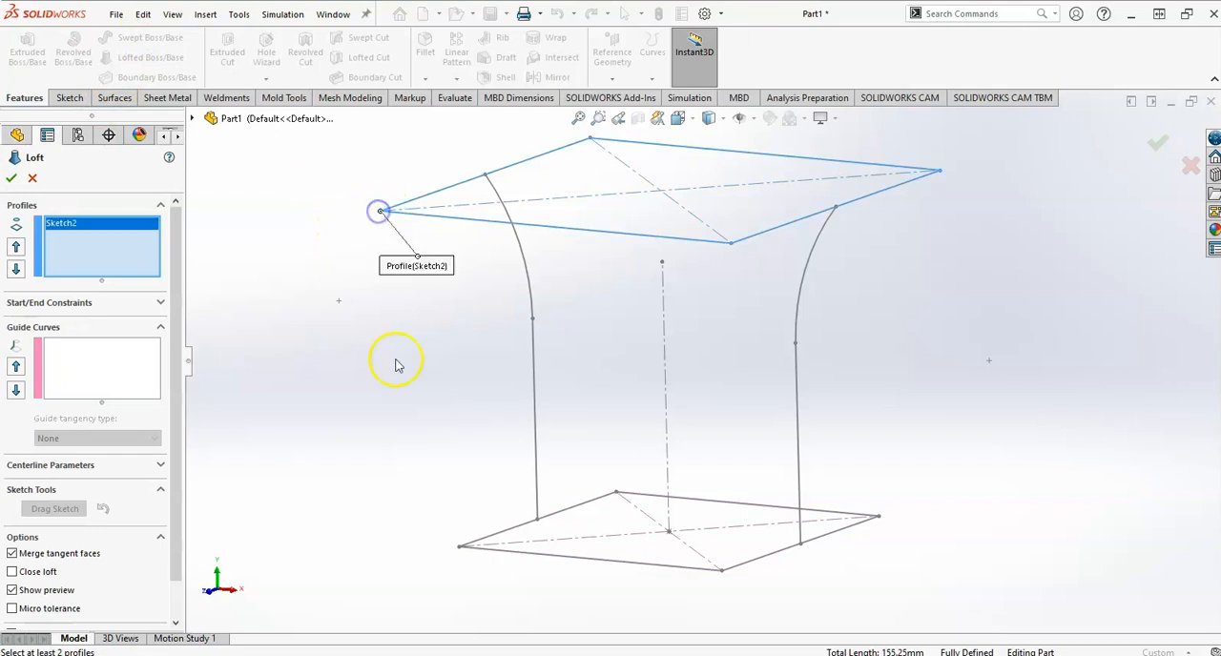
{"action": "left_click", "coordinate": [459, 549]}
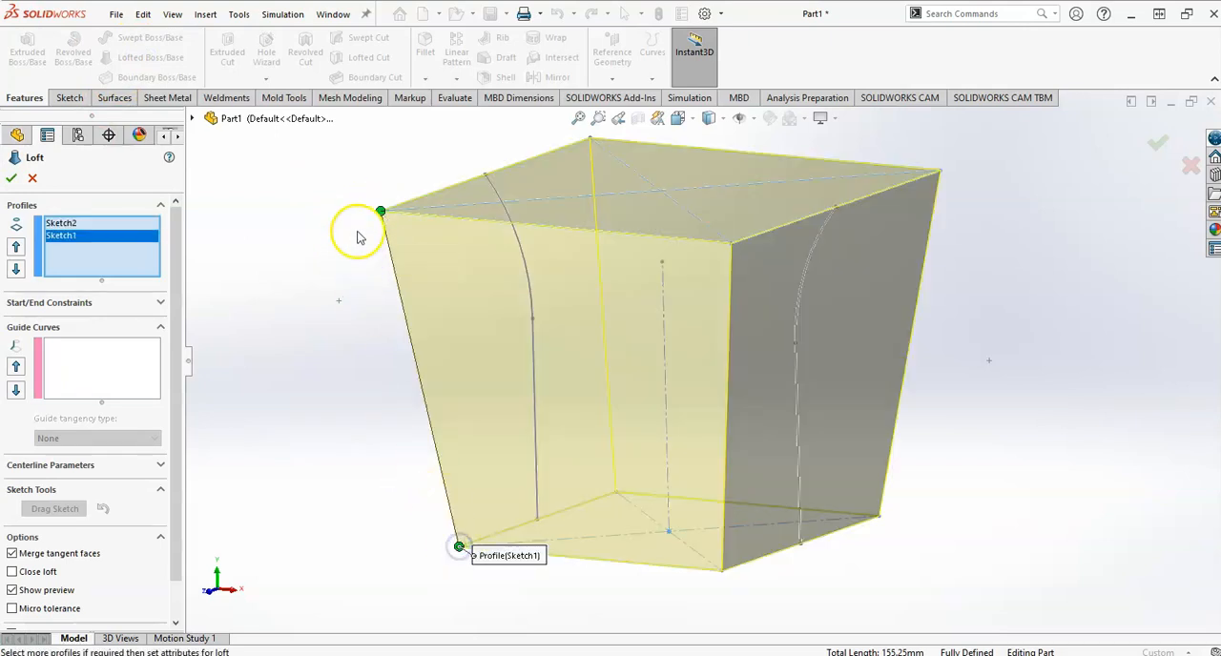
Try connecting the loft's base profile at non-matching corners, moving its connector and reselecting the base square at its front corner.
{"action": "middle_click_drag", "start_coordinate": [484, 417], "coordinate": [500, 409]}
{"action": "left_click_drag", "start_coordinate": [467, 545], "coordinate": [507, 541]}
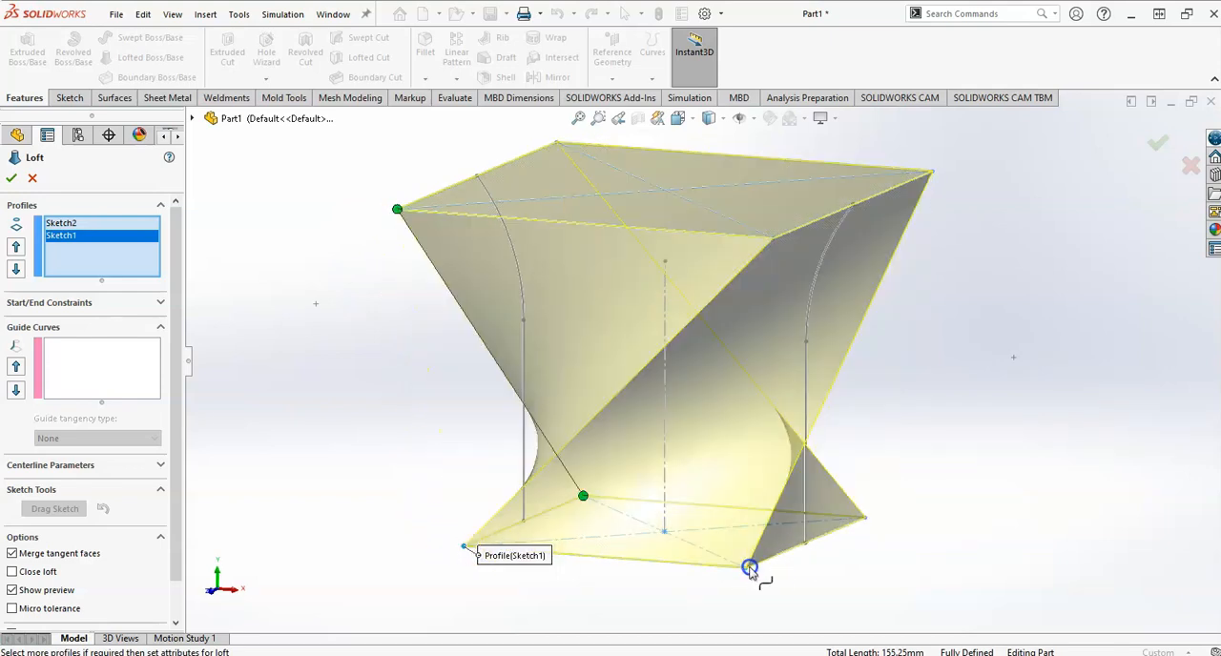
{"action": "left_click", "coordinate": [751, 569]}
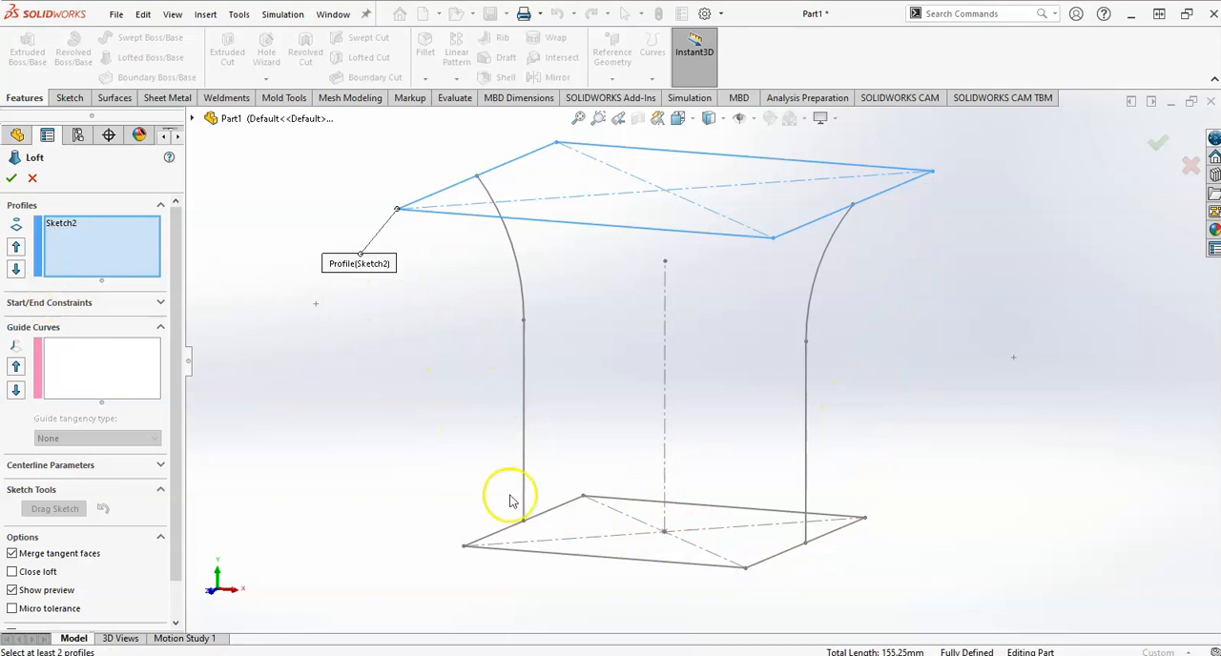
{"action": "left_click", "coordinate": [751, 568]}
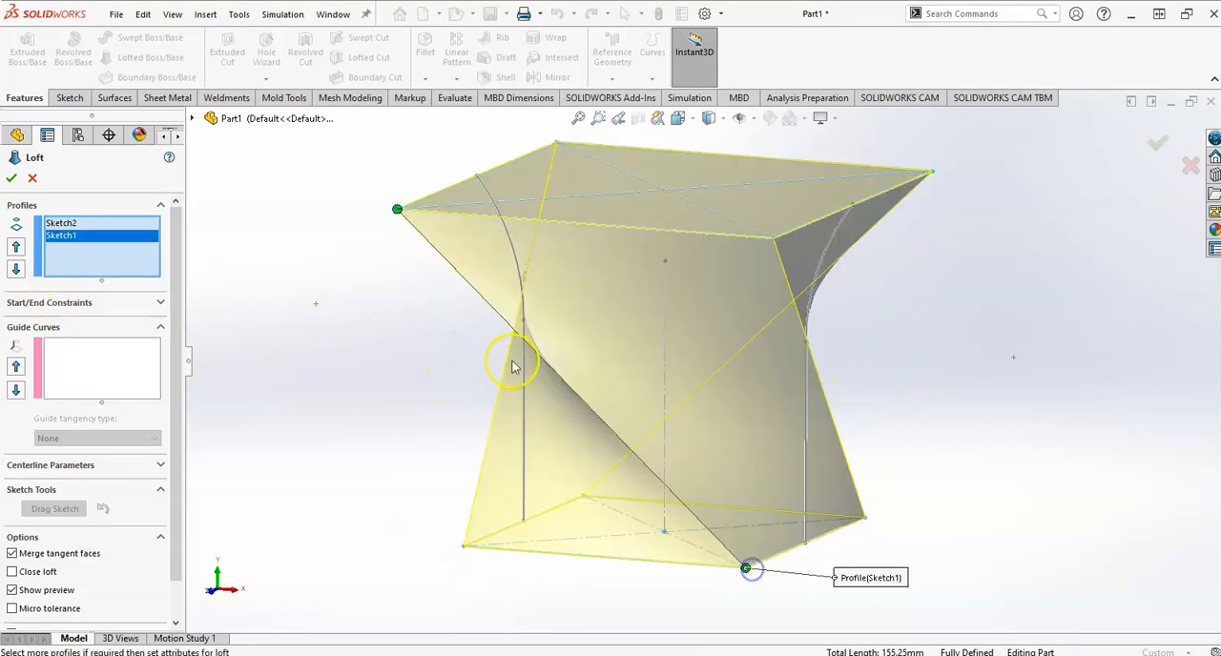
Reselect the base square as a loft profile at the corner below the upper profile's connector.
{"action": "left_click", "coordinate": [464, 551]}
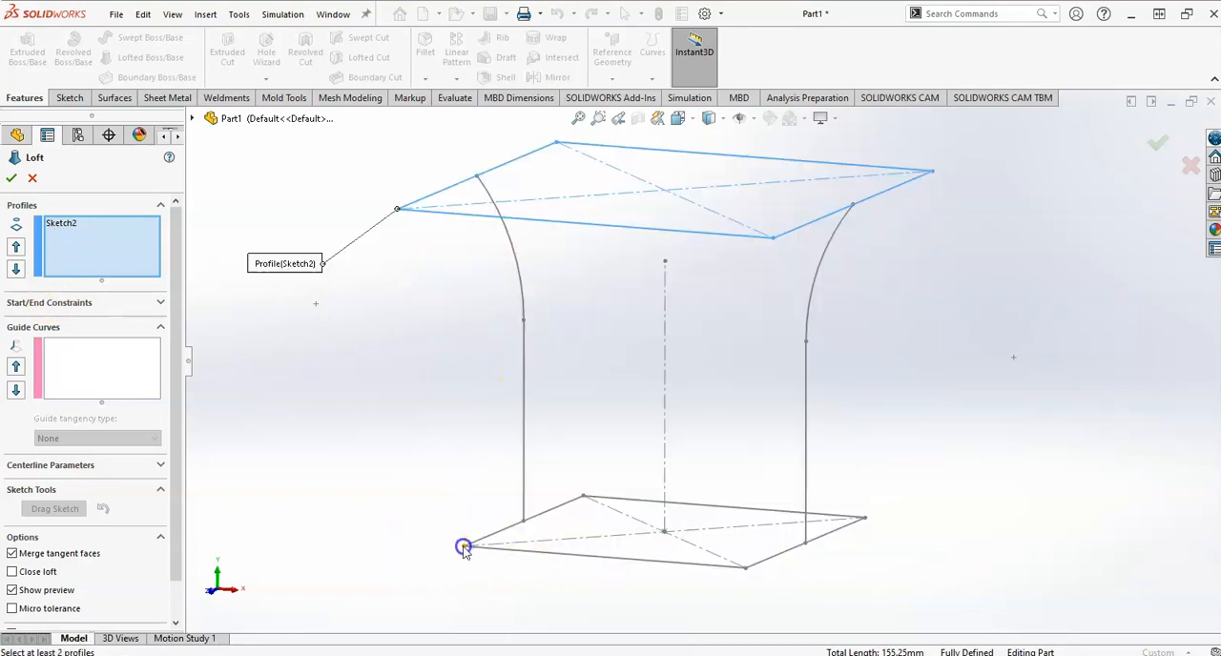
{"action": "left_click", "coordinate": [463, 549]}
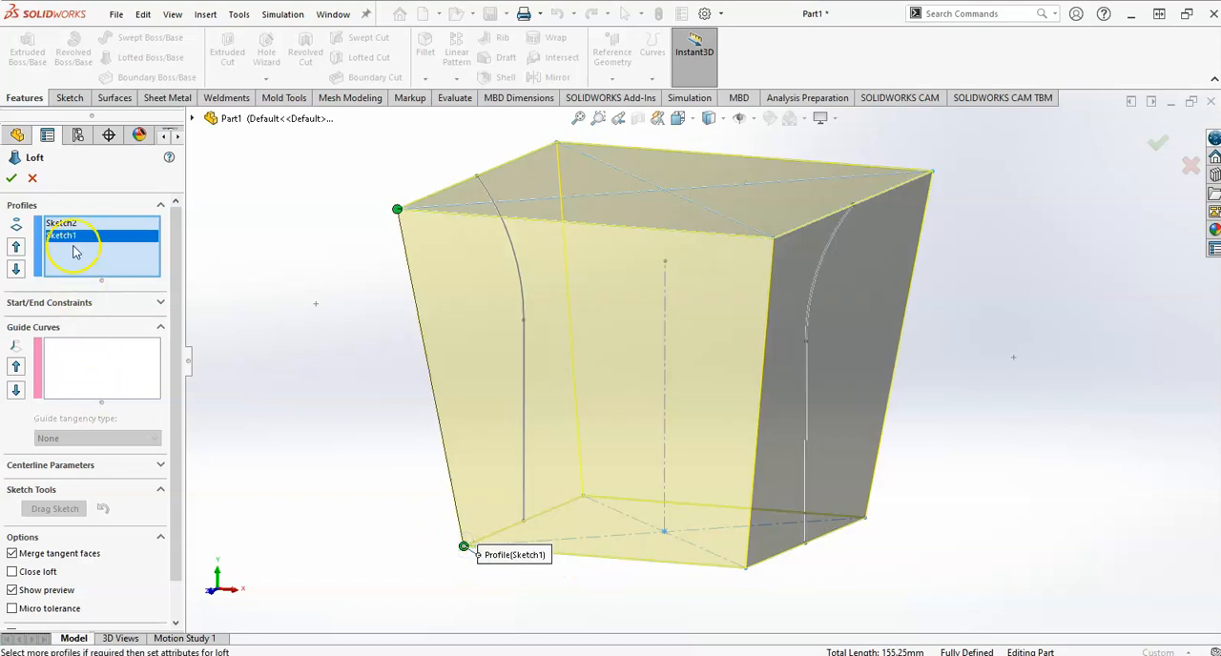
{"action": "middle_click_drag", "start_coordinate": [412, 492], "coordinate": [442, 473]}
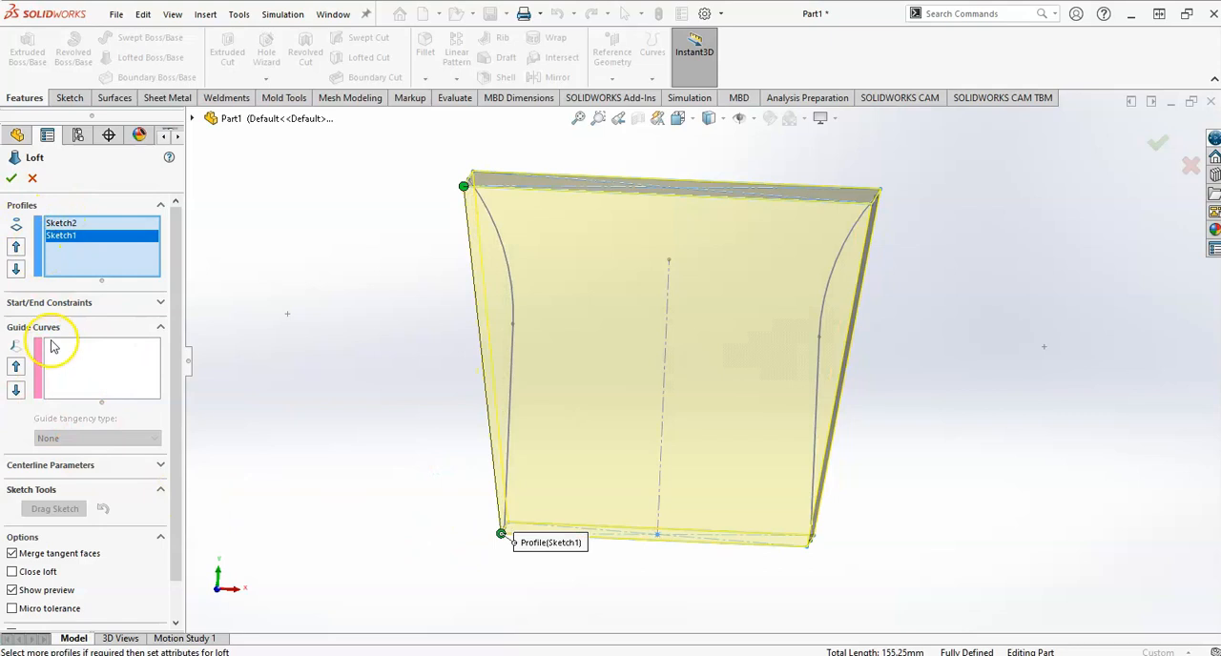
Add the open loop of one side's arc and vertical line as the loft's first guide curve.
{"action": "left_click", "coordinate": [128, 369]}
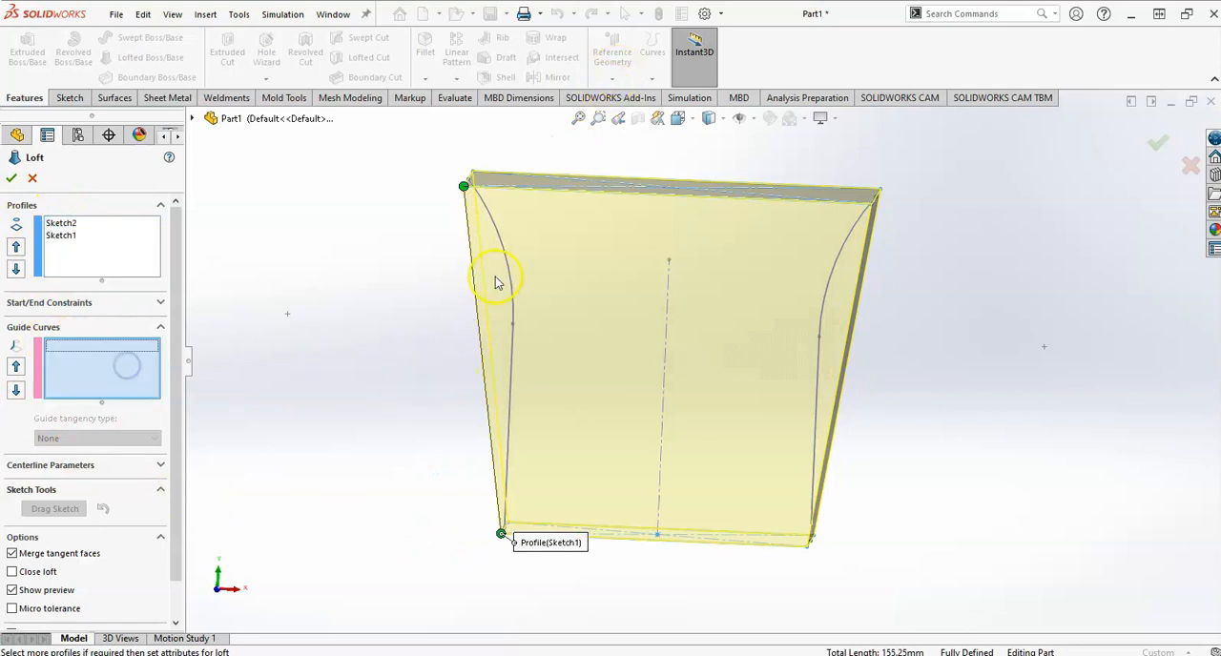
{"action": "left_click", "coordinate": [514, 378]}
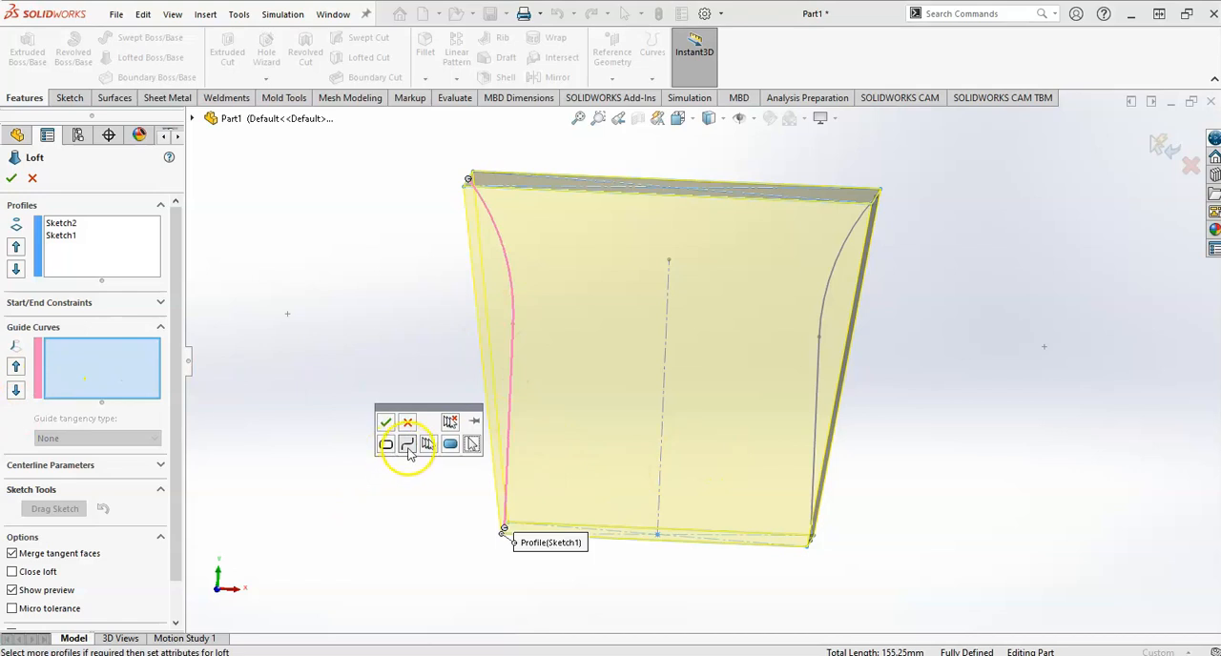
{"action": "left_click", "coordinate": [386, 421]}
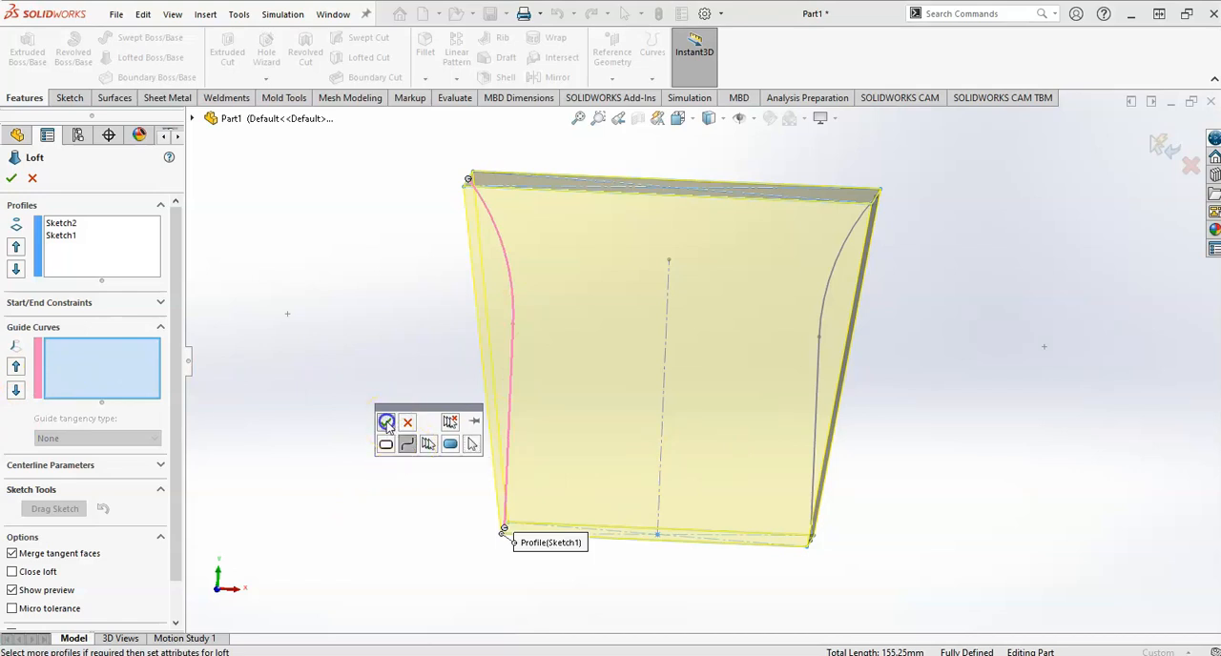
Add the mirrored arc-and-line open loop on the opposite side as the second guide curve and complete the loft.
{"action": "middle_click_drag", "start_coordinate": [857, 269], "coordinate": [933, 256]}
{"action": "middle_click_drag", "start_coordinate": [644, 360], "coordinate": [581, 371]}
{"action": "middle_click_drag", "start_coordinate": [848, 398], "coordinate": [880, 390]}
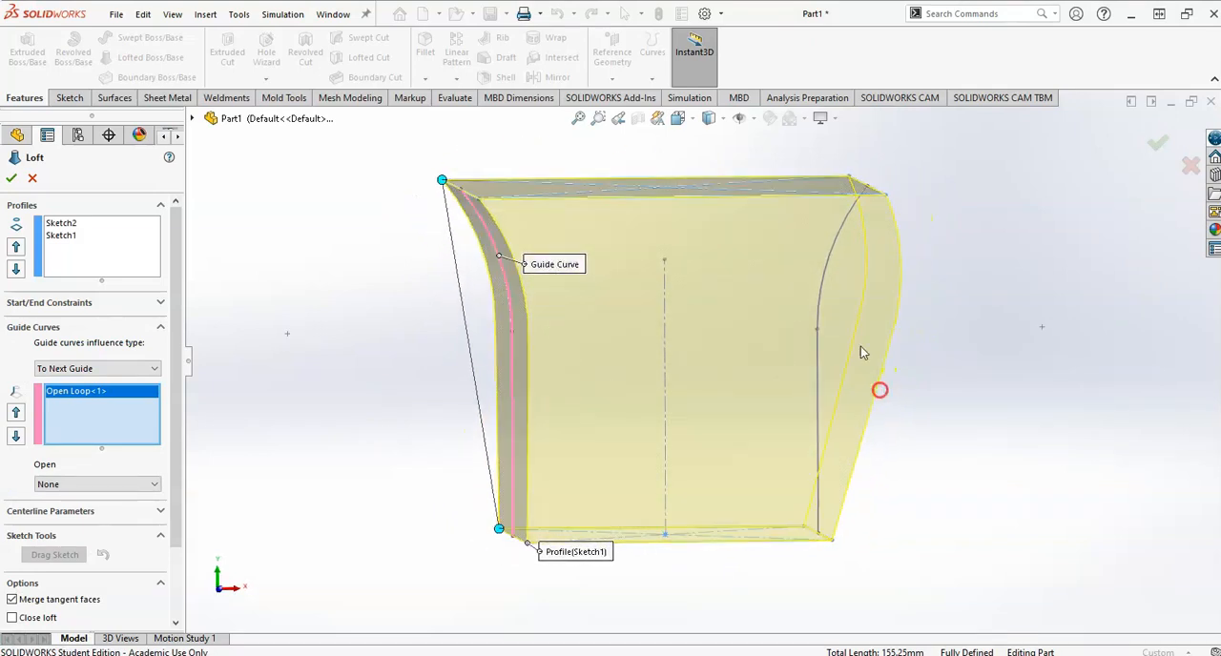
{"action": "left_click", "coordinate": [834, 256]}
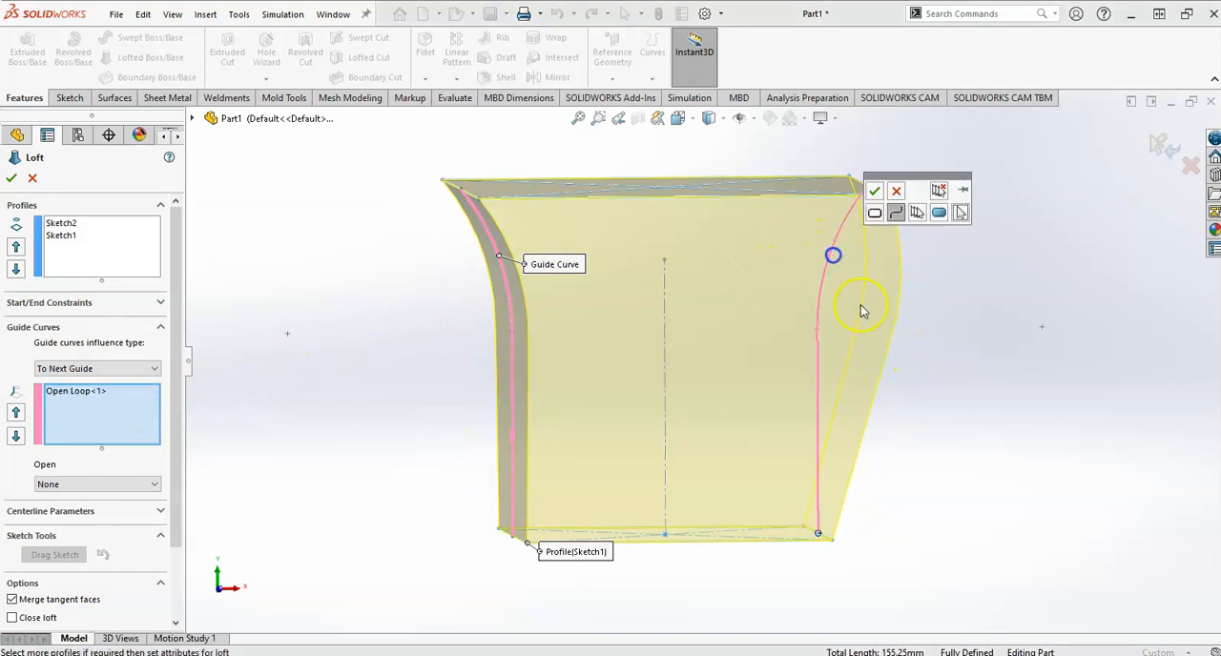
{"action": "left_click", "coordinate": [875, 191]}
{"action": "middle_click_drag", "start_coordinate": [932, 354], "coordinate": [905, 358]}
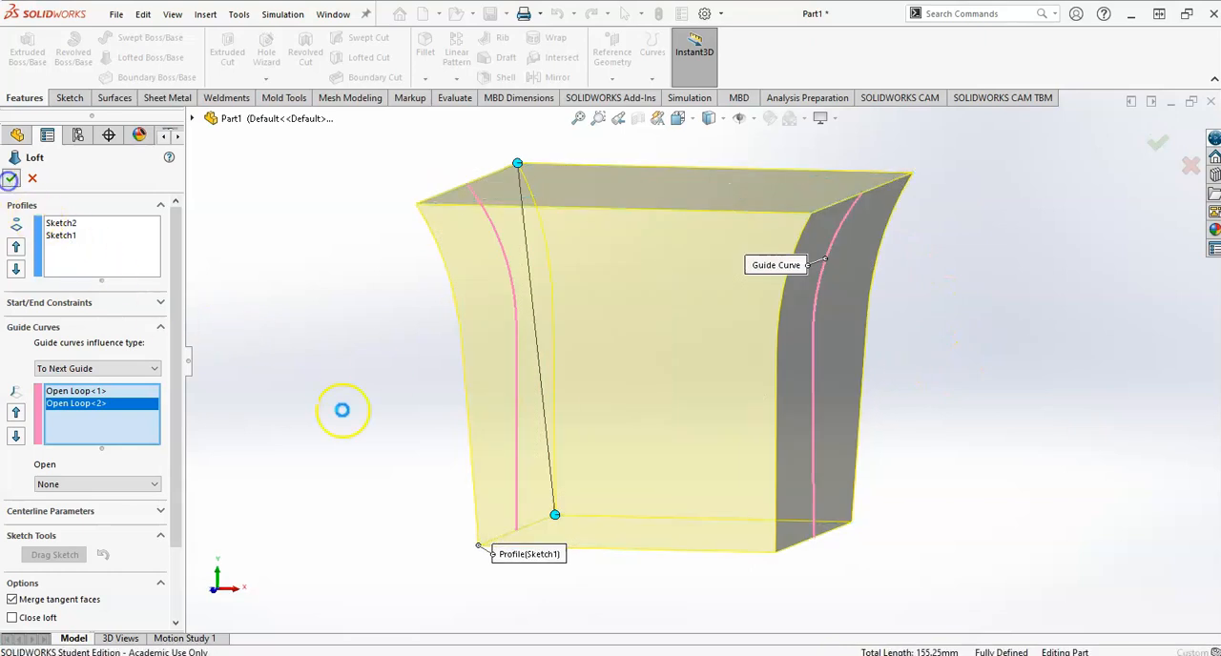
{"action": "right_click", "coordinate": [342, 410]}
{"action": "middle_click_drag", "start_coordinate": [362, 430], "coordinate": [432, 446]}
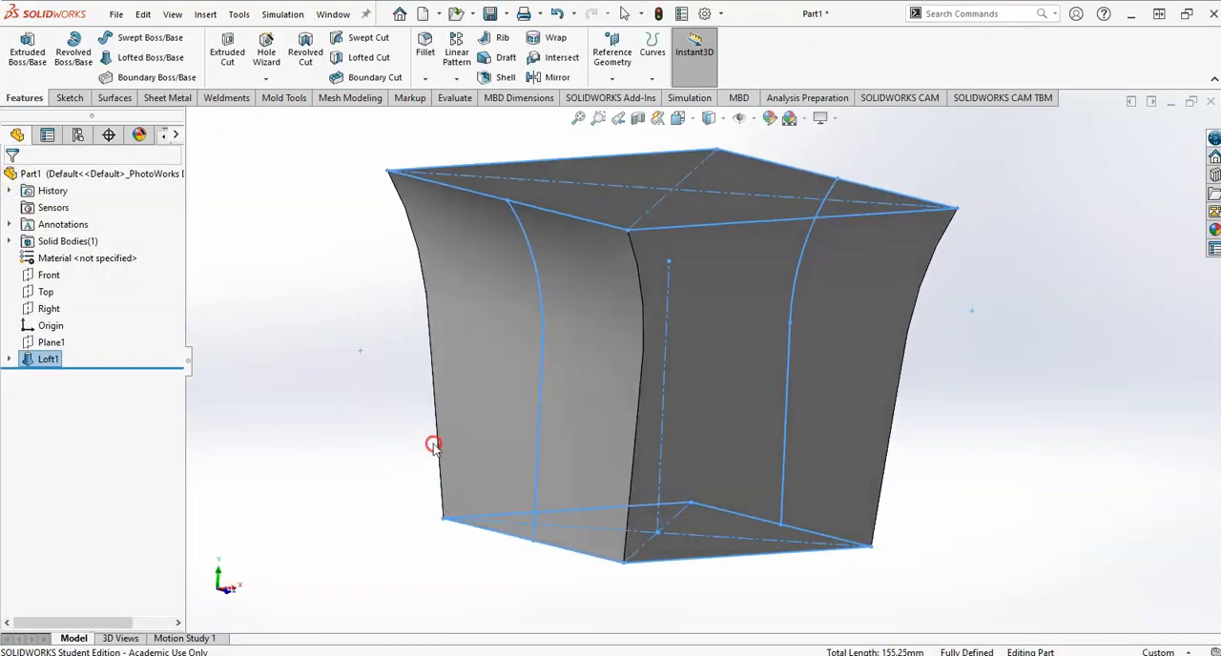
{"action": "middle_click_drag", "start_coordinate": [553, 436], "coordinate": [474, 429]}
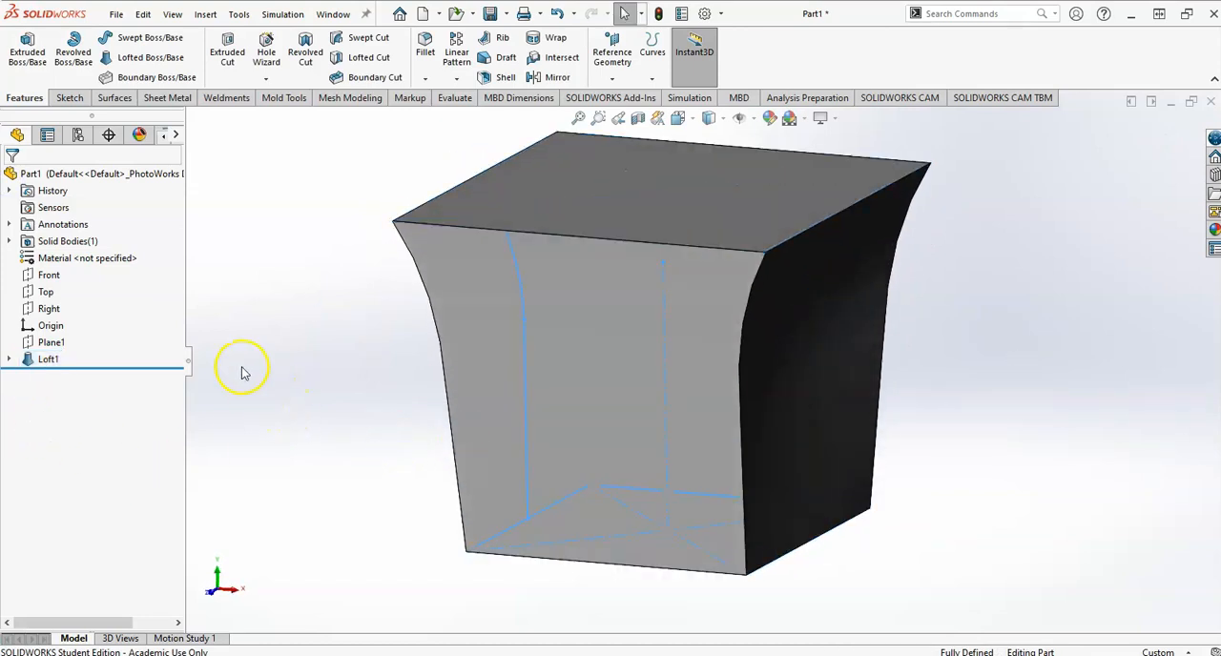
Check the mug drawing for the inner cavity and start a sketch on the loft's top face.
{"action": "left_click", "coordinate": [571, 199]}
{"action": "key", "text": "alt+Tab"}
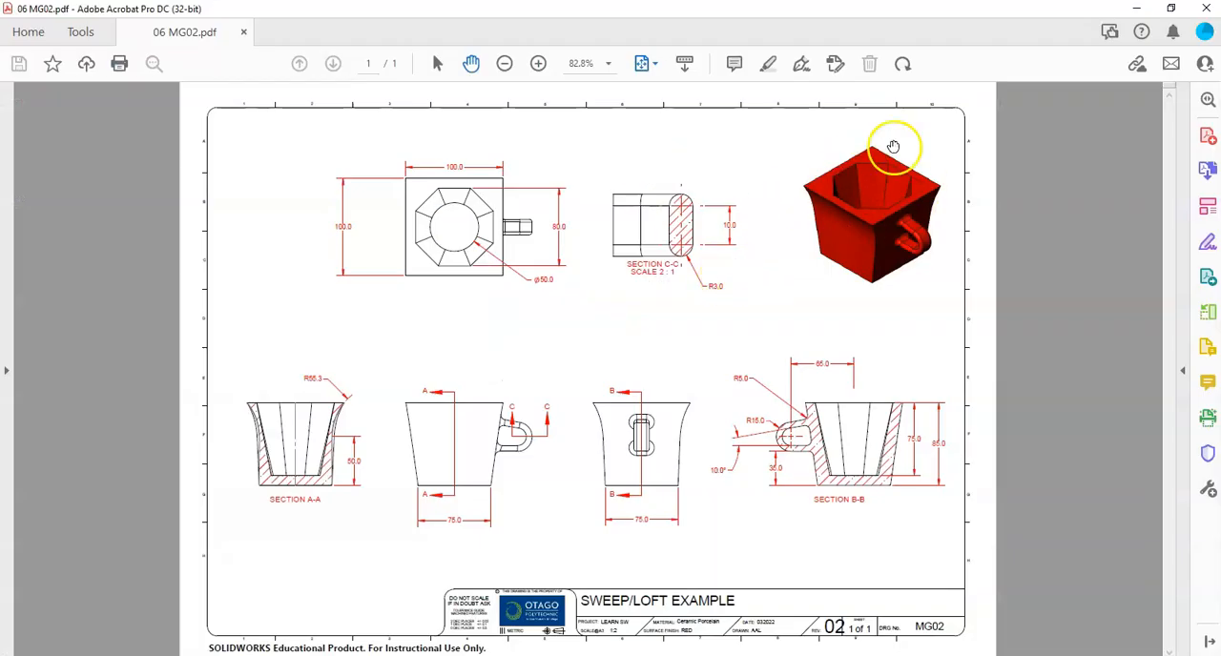
{"action": "key", "text": "alt+Tab"}
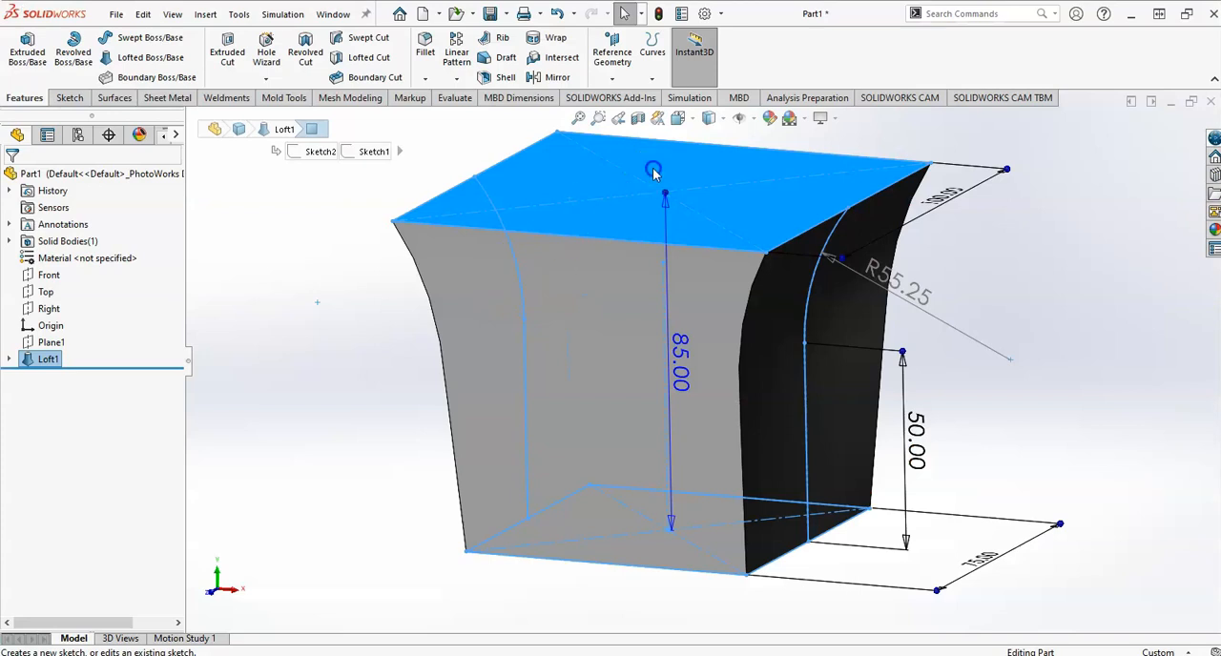
{"action": "left_click", "coordinate": [718, 121]}
{"action": "key", "text": "space"}
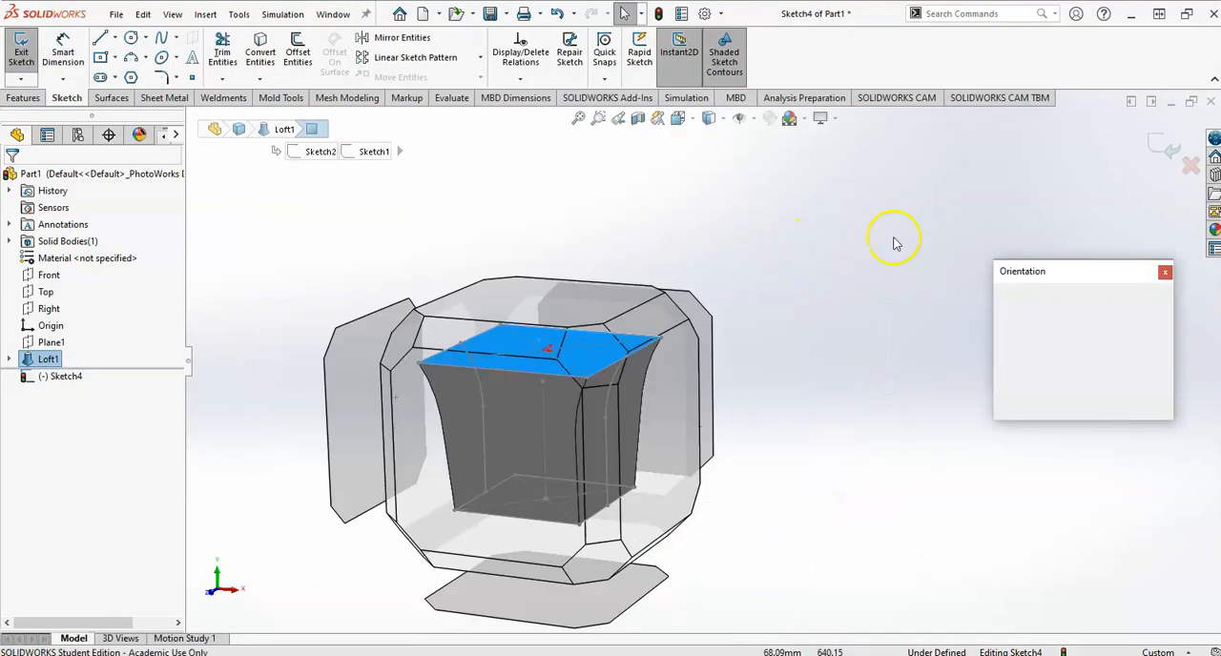
{"action": "left_click", "coordinate": [1163, 363]}
{"action": "left_click", "coordinate": [362, 305]}
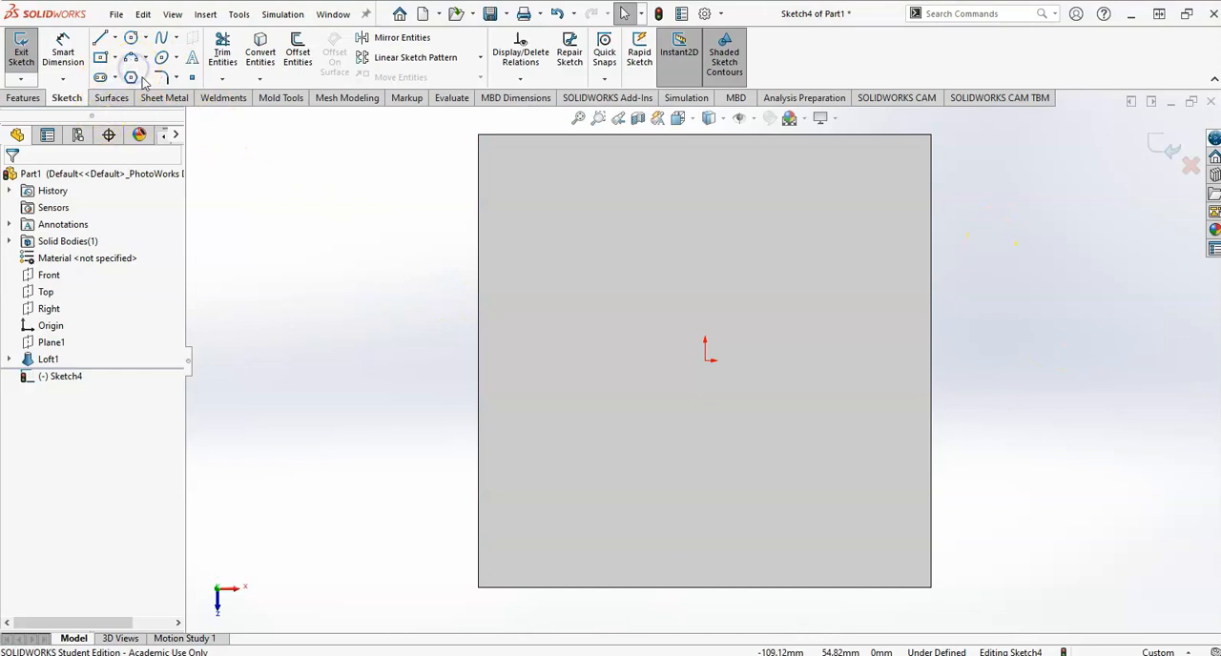
Sketch an 8-sided polygon centred on the origin with an inscribed circle about 65 mm in diameter, and make its upper side horizontal.
{"action": "left_click_drag", "start_coordinate": [51, 265], "coordinate": [35, 265]}
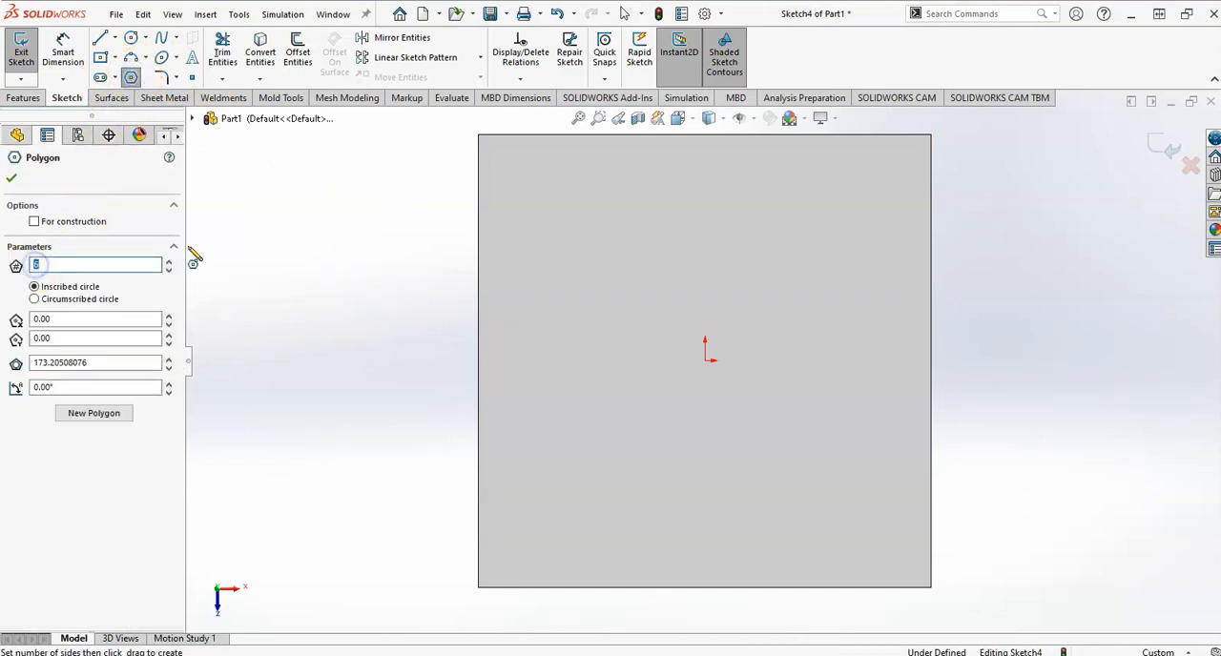
{"action": "left_click", "coordinate": [707, 362]}
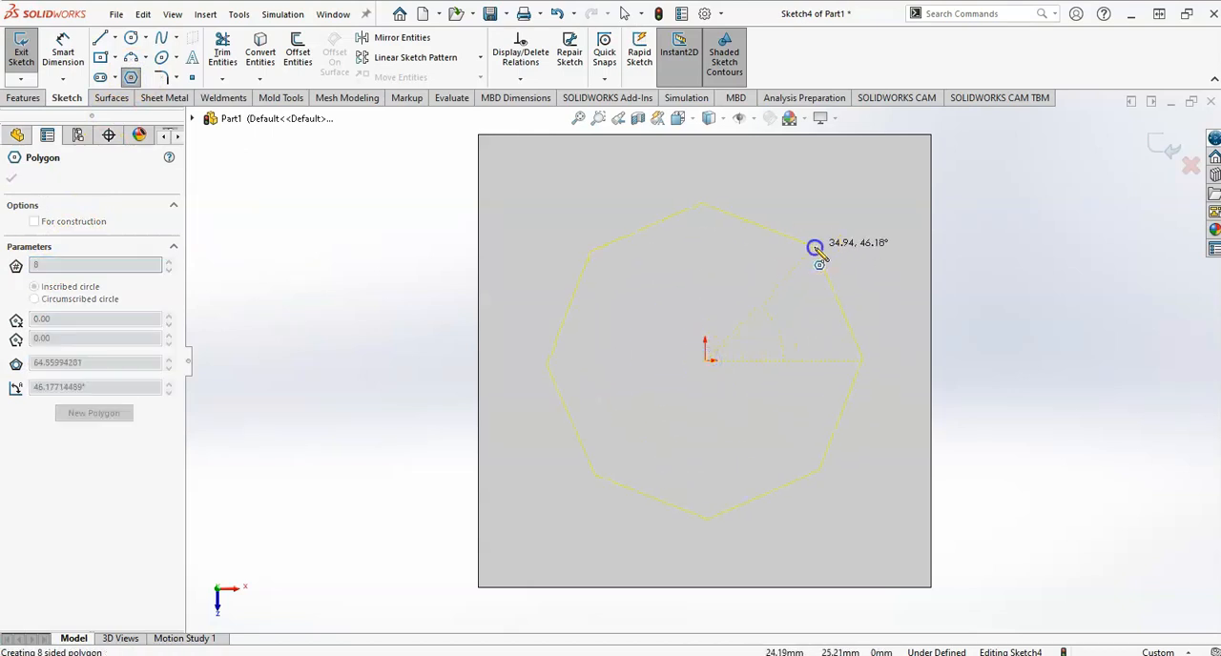
{"action": "left_click", "coordinate": [817, 248]}
{"action": "key", "text": "Escape"}
{"action": "left_click", "coordinate": [791, 241]}
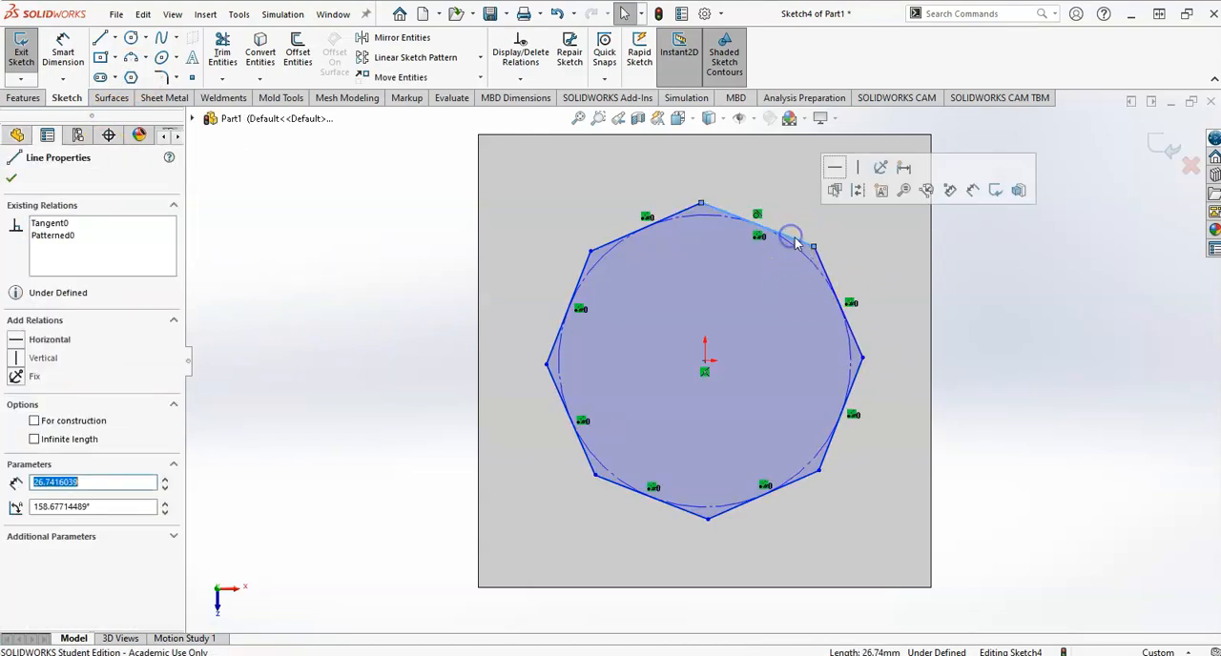
{"action": "left_click", "coordinate": [838, 169]}
{"action": "left_click", "coordinate": [1007, 291]}
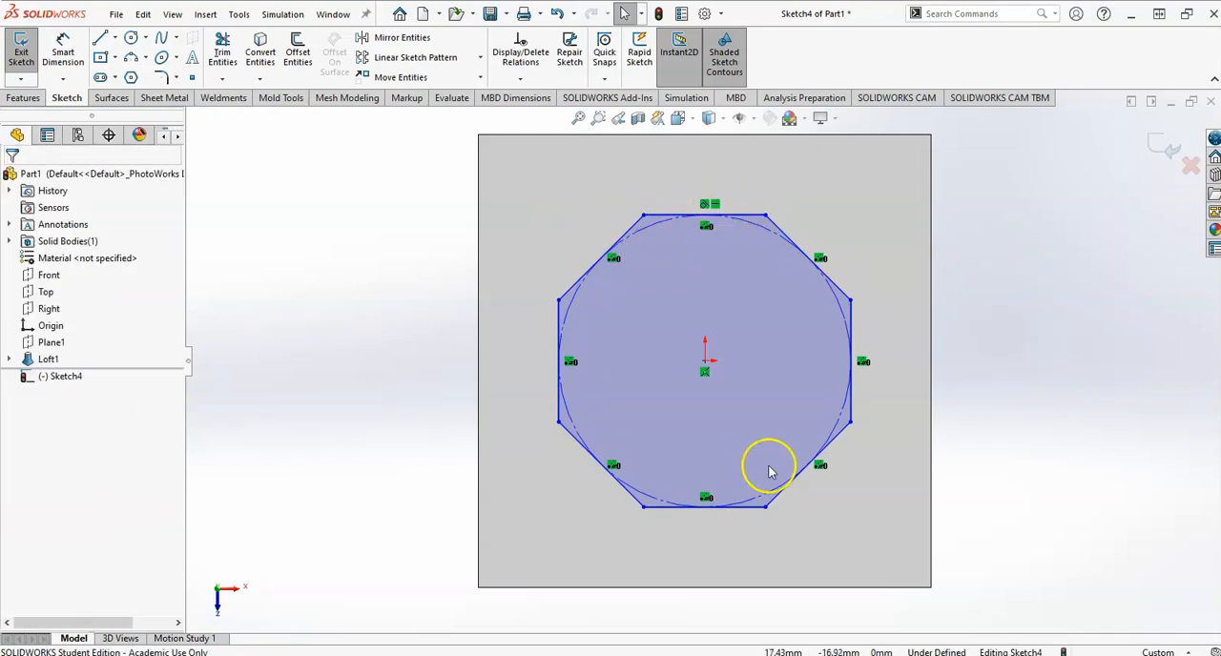
{"action": "mouse_move", "coordinate": [853, 426]}
{"action": "left_mouse_down"}
{"action": "mouse_move", "coordinate": [926, 423]}
{"action": "mouse_move", "coordinate": [824, 417]}
{"action": "mouse_move", "coordinate": [844, 423]}
{"action": "left_mouse_up"}
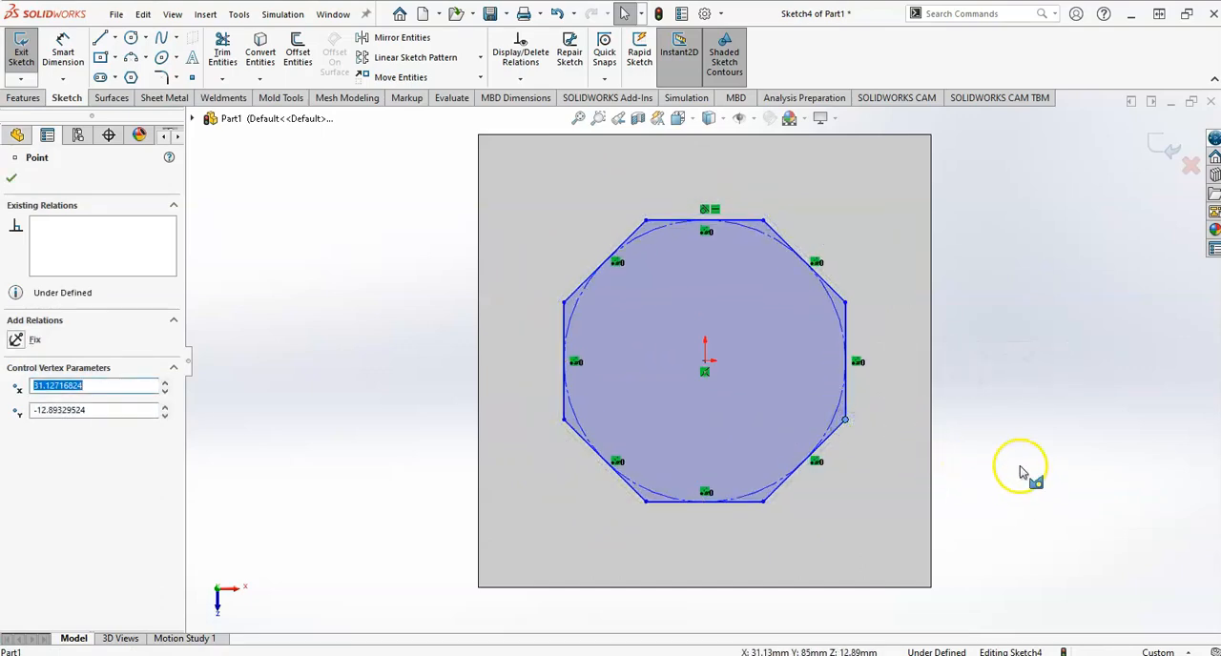
Check the drawing, dimension the octagon's opposite horizontal sides 80 mm apart, and exit the sketch.
{"action": "key", "text": "alt+Tab"}
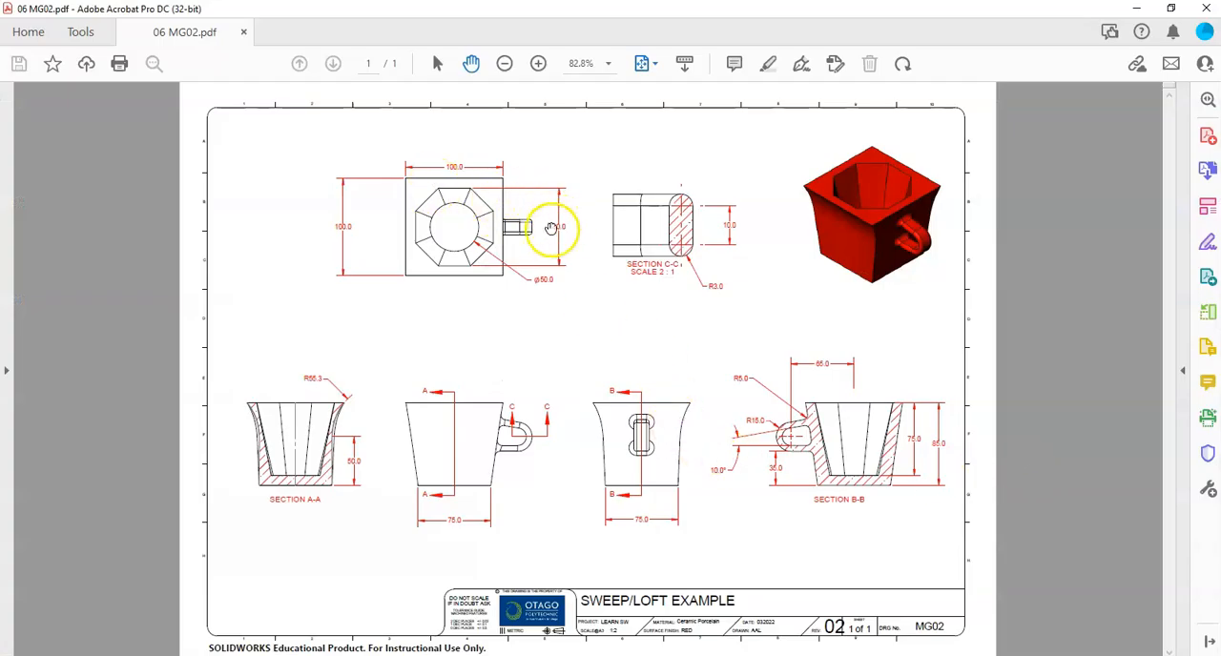
{"action": "key", "text": "alt+Tab"}
{"action": "right_click_drag", "start_coordinate": [996, 392], "coordinate": [965, 145]}
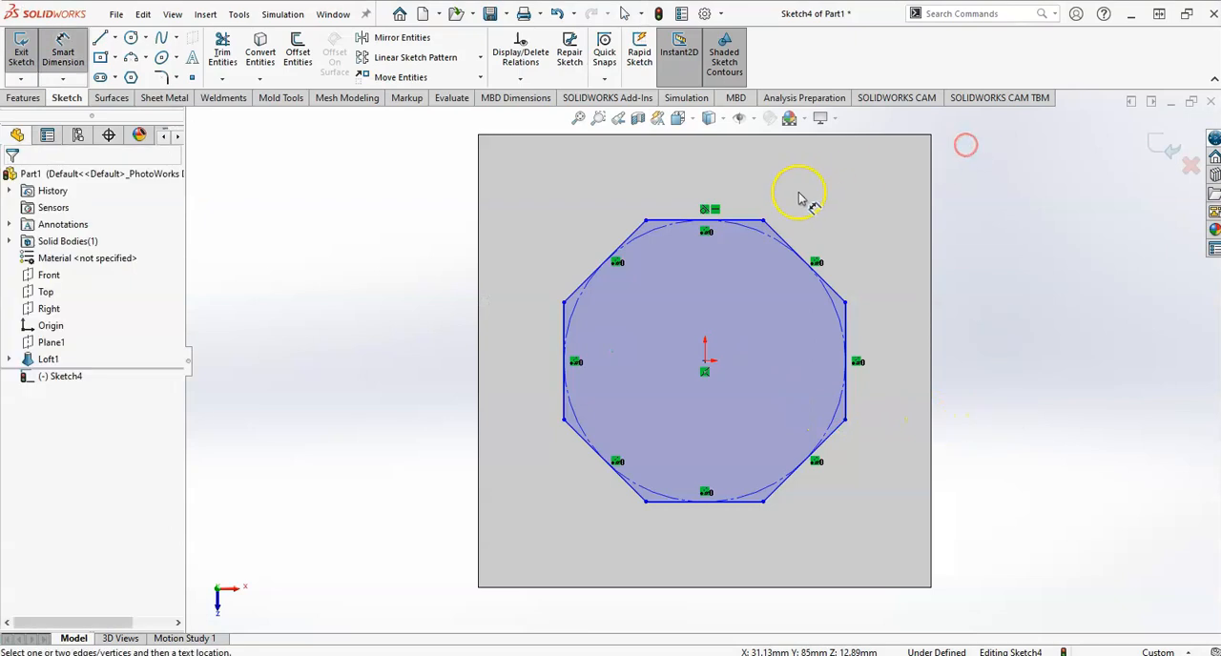
{"action": "left_click", "coordinate": [753, 223]}
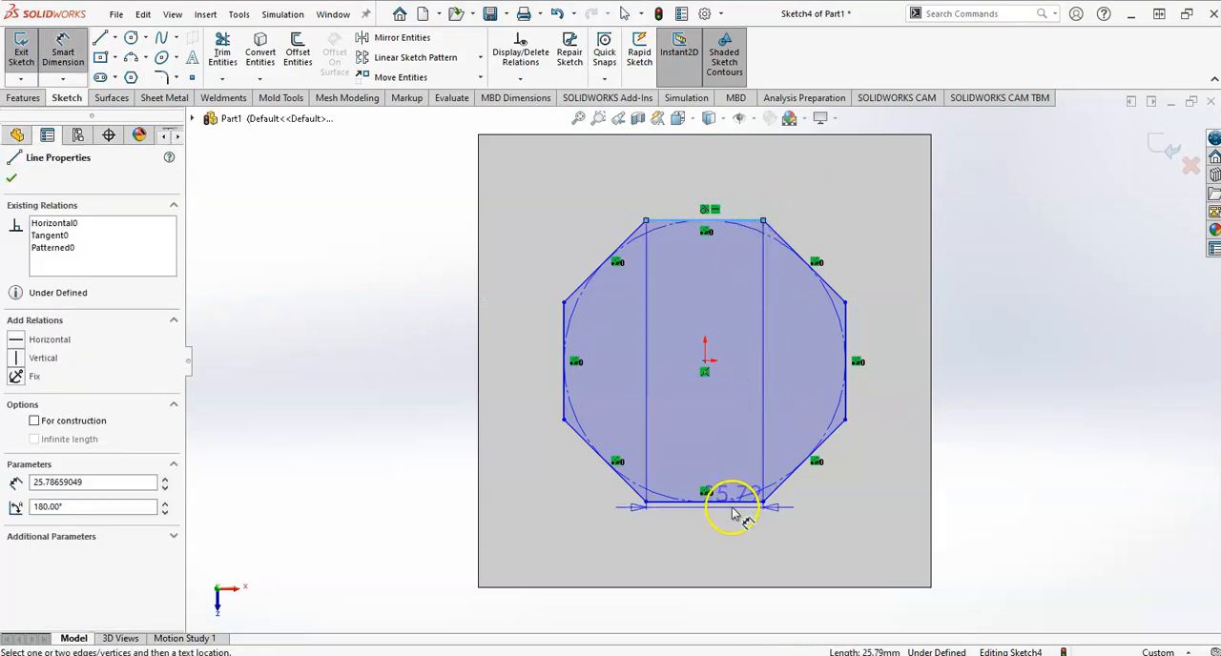
{"action": "left_click", "coordinate": [733, 503]}
{"action": "left_click", "coordinate": [1018, 364]}
{"action": "type", "text": "80"}
{"action": "key", "text": "Return"}
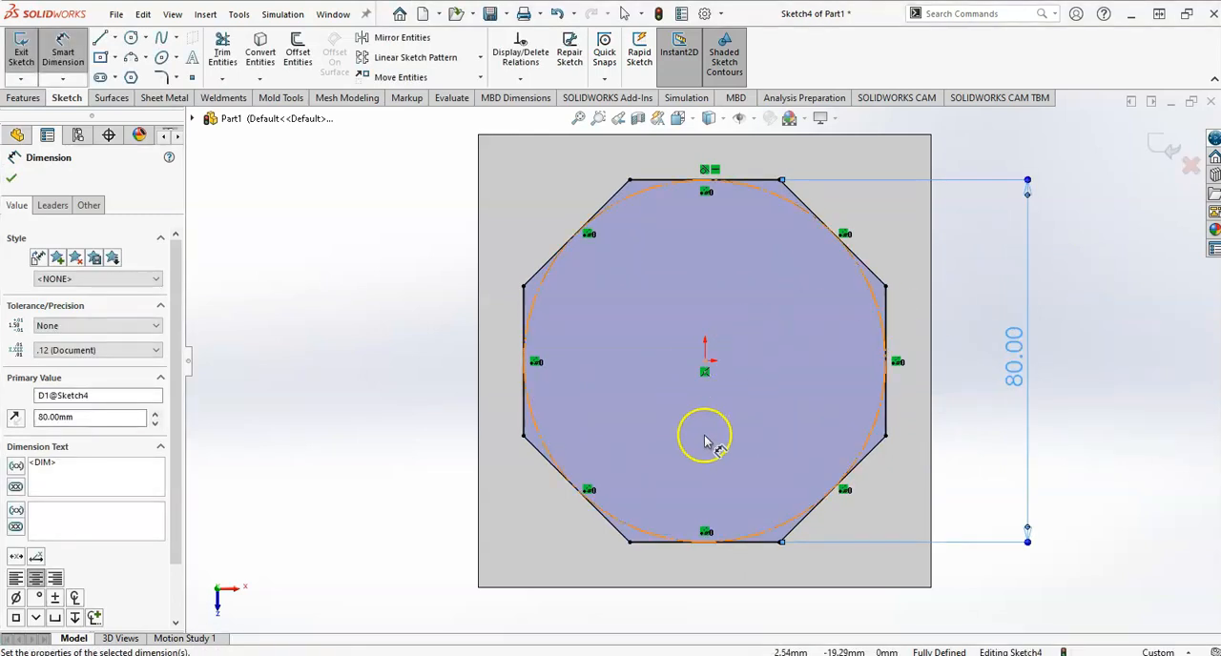
{"action": "left_click", "coordinate": [887, 344]}
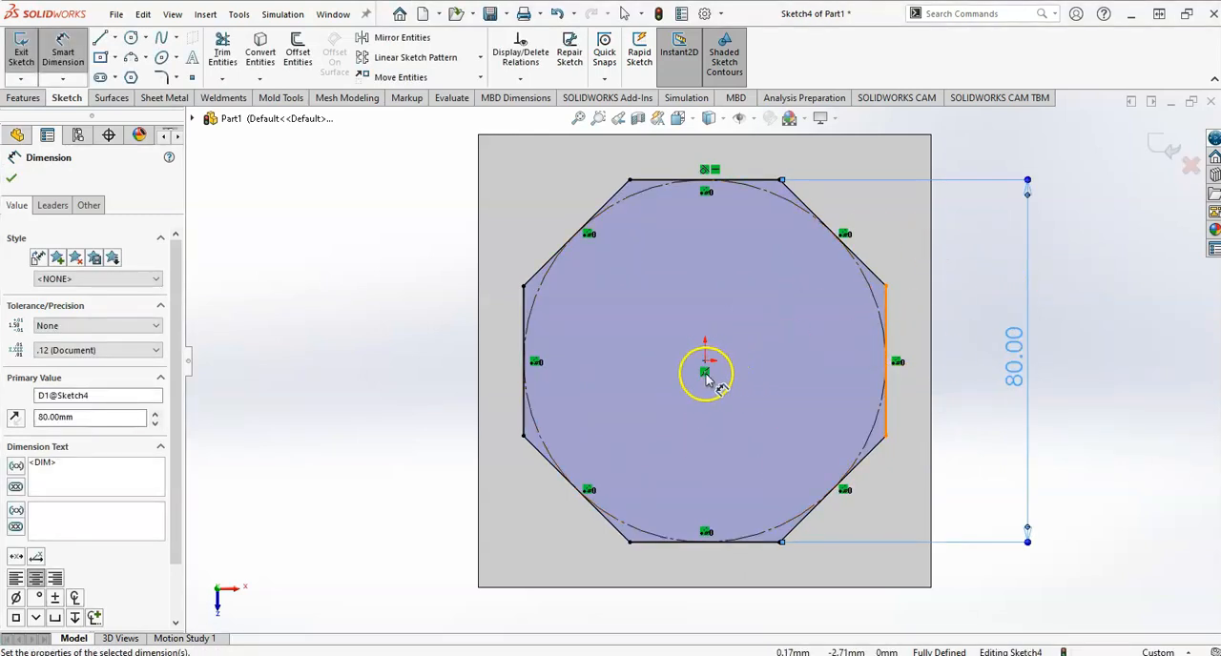
{"action": "left_click", "coordinate": [1154, 140]}
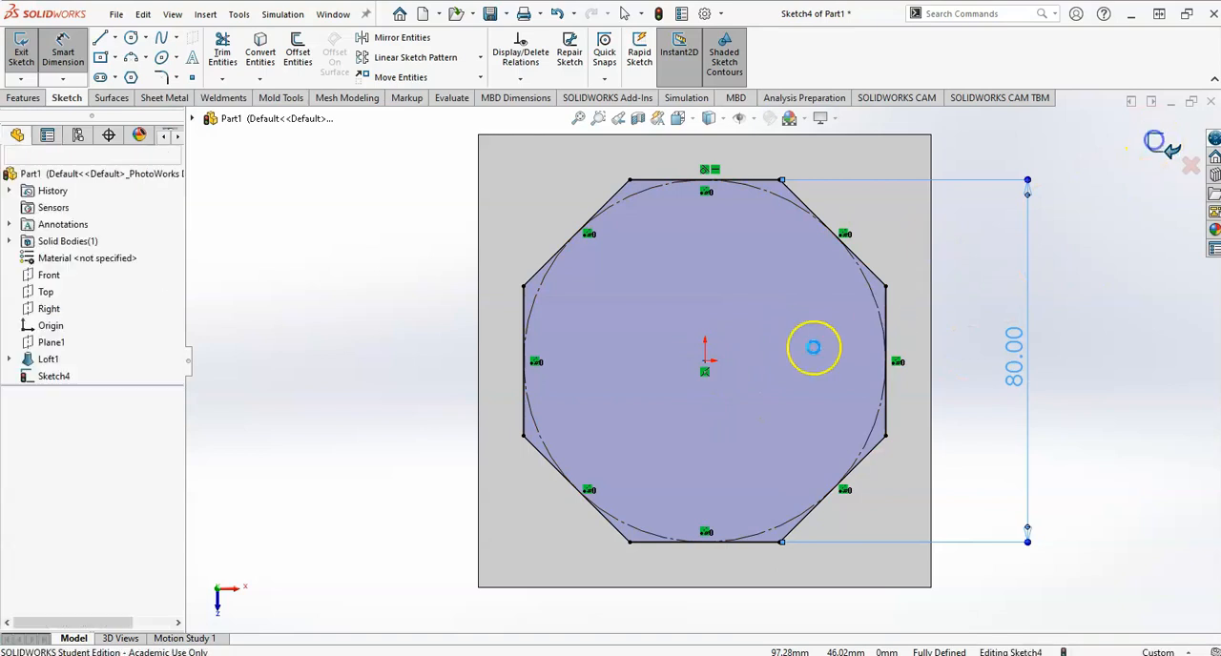
Check the cavity depth in the drawing and create a reference plane offset 75 mm from the mug's top face, flipped downward into the body.
{"action": "mouse_move", "coordinate": [417, 403]}
{"action": "middle_mouse_down"}
{"action": "mouse_move", "coordinate": [409, 245]}
{"action": "mouse_move", "coordinate": [484, 405]}
{"action": "mouse_move", "coordinate": [508, 354]}
{"action": "middle_mouse_up"}
{"action": "key", "text": "alt+Tab"}
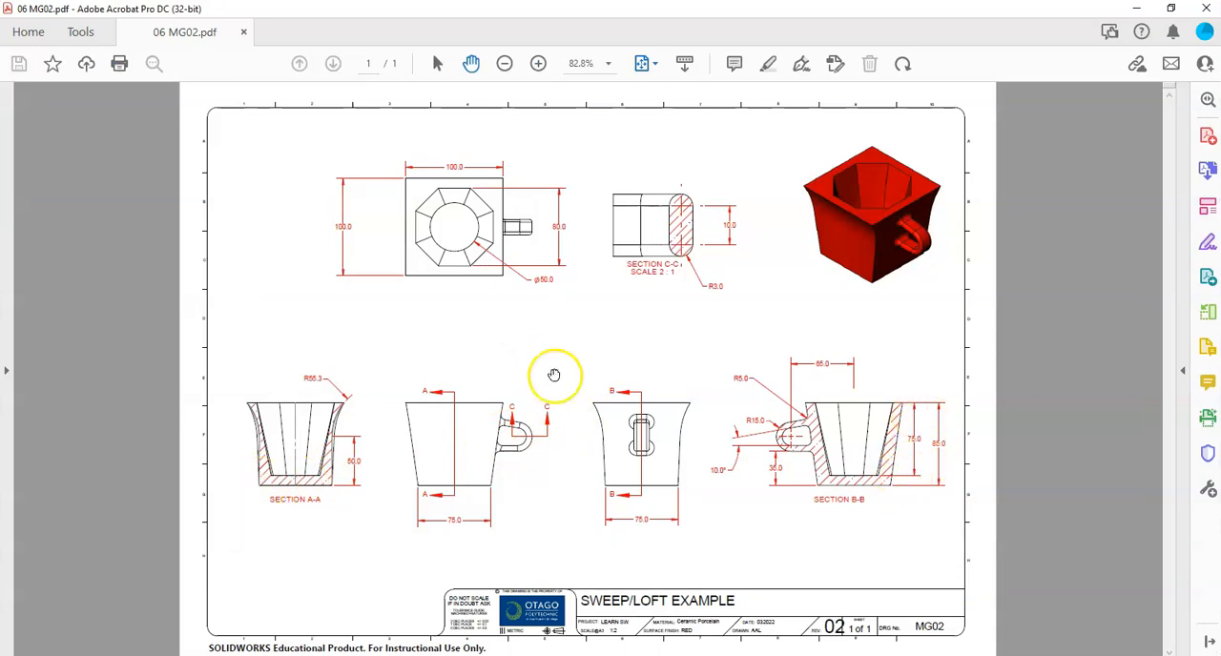
{"action": "key", "text": "alt+Tab"}
{"action": "left_click", "coordinate": [465, 246]}
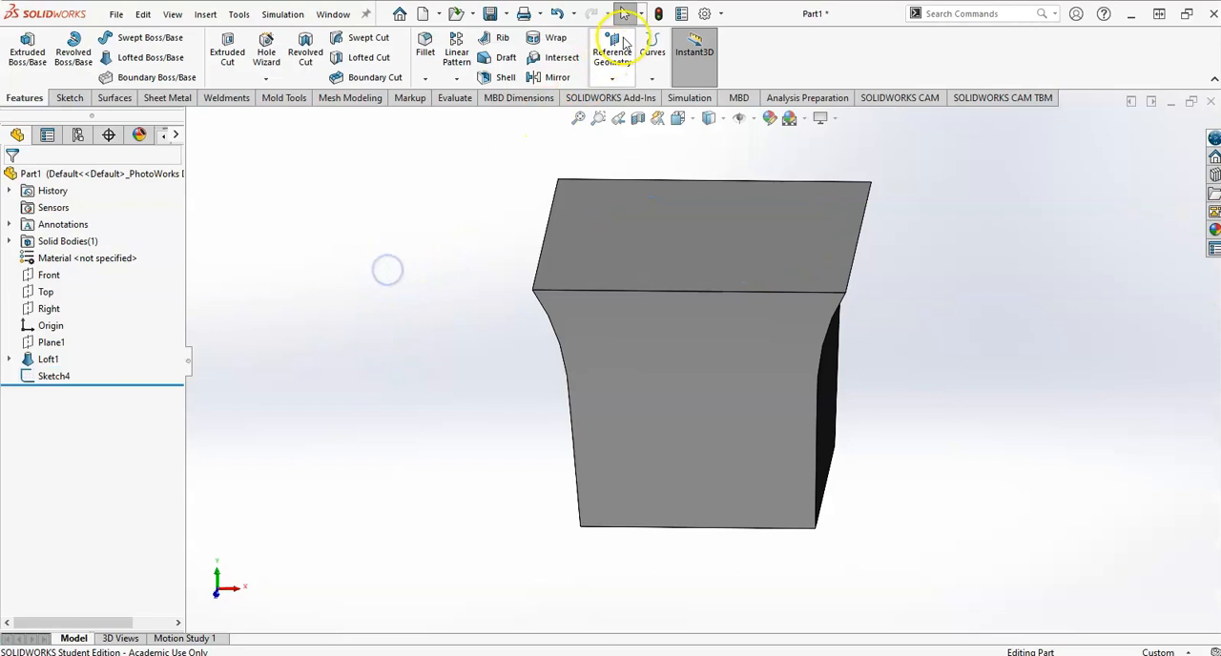
{"action": "left_click", "coordinate": [613, 48]}
{"action": "left_click", "coordinate": [626, 97]}
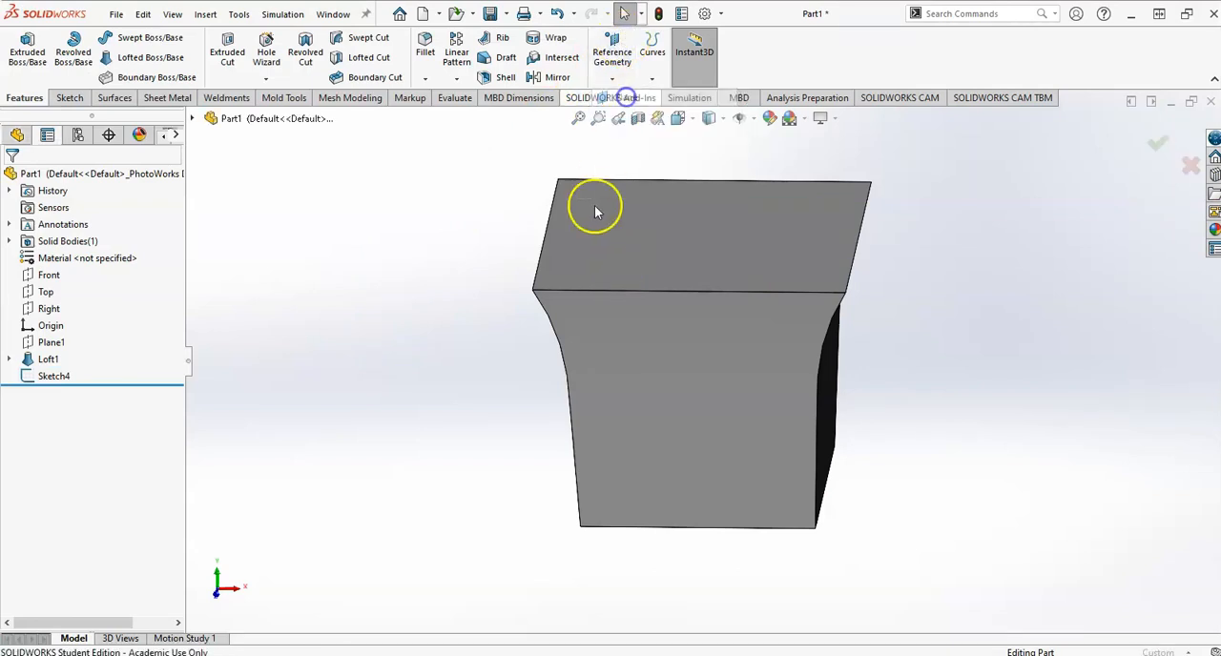
{"action": "left_click", "coordinate": [565, 273]}
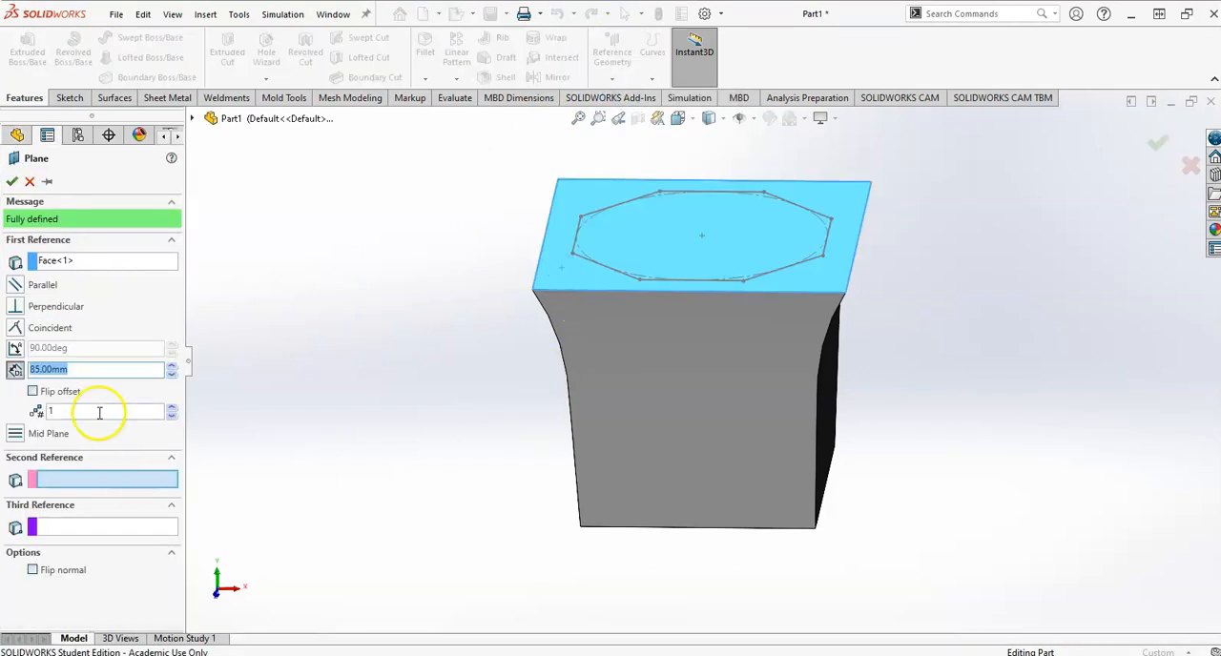
{"action": "scroll", "coordinate": [301, 412], "scroll_direction": "up", "scroll_amount": 5}
{"action": "scroll", "coordinate": [715, 301], "scroll_direction": "down", "scroll_amount": 4}
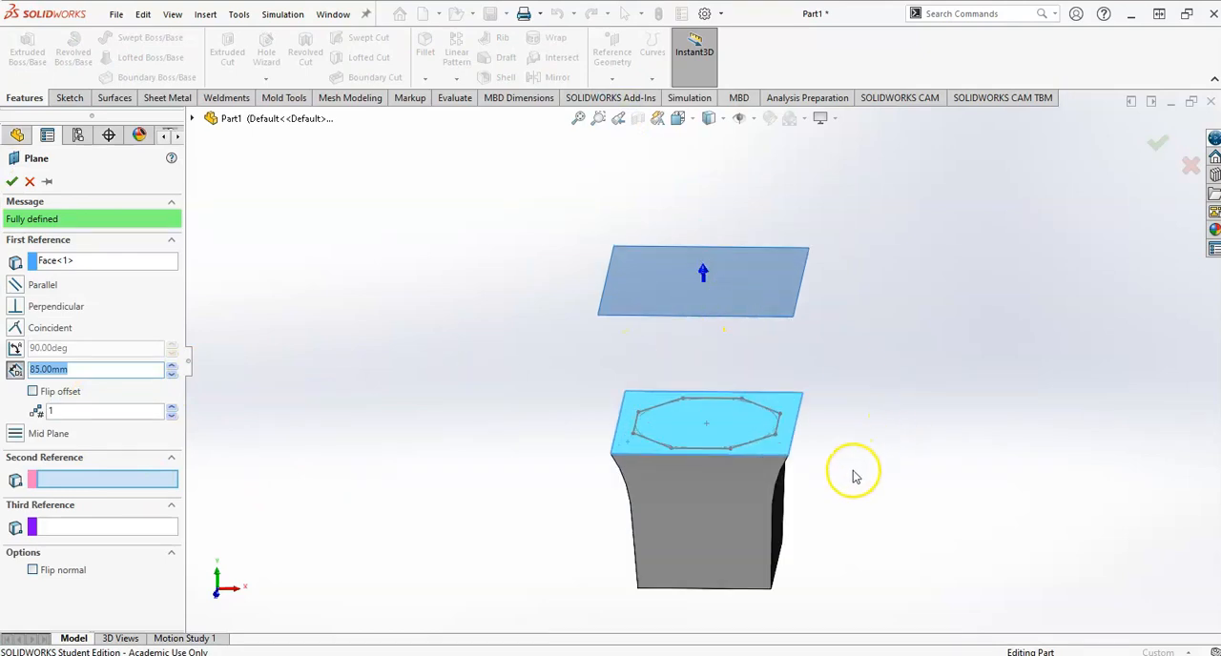
{"action": "left_click", "coordinate": [36, 391]}
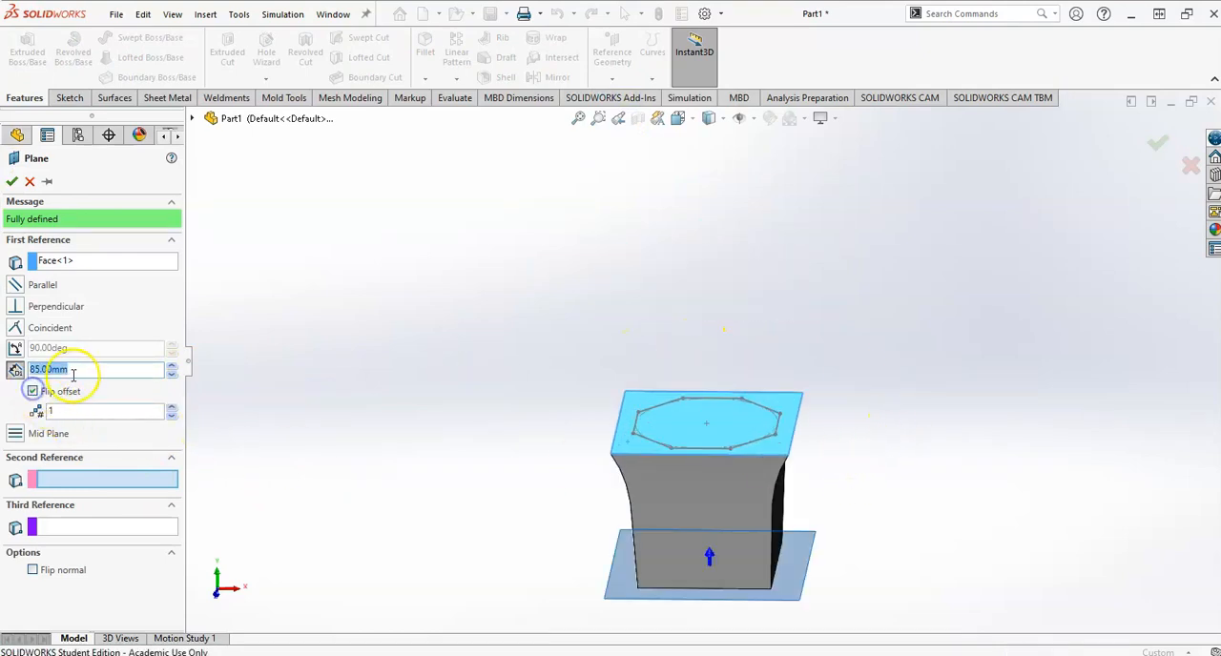
{"action": "type", "text": "75"}
{"action": "key", "text": "Return"}
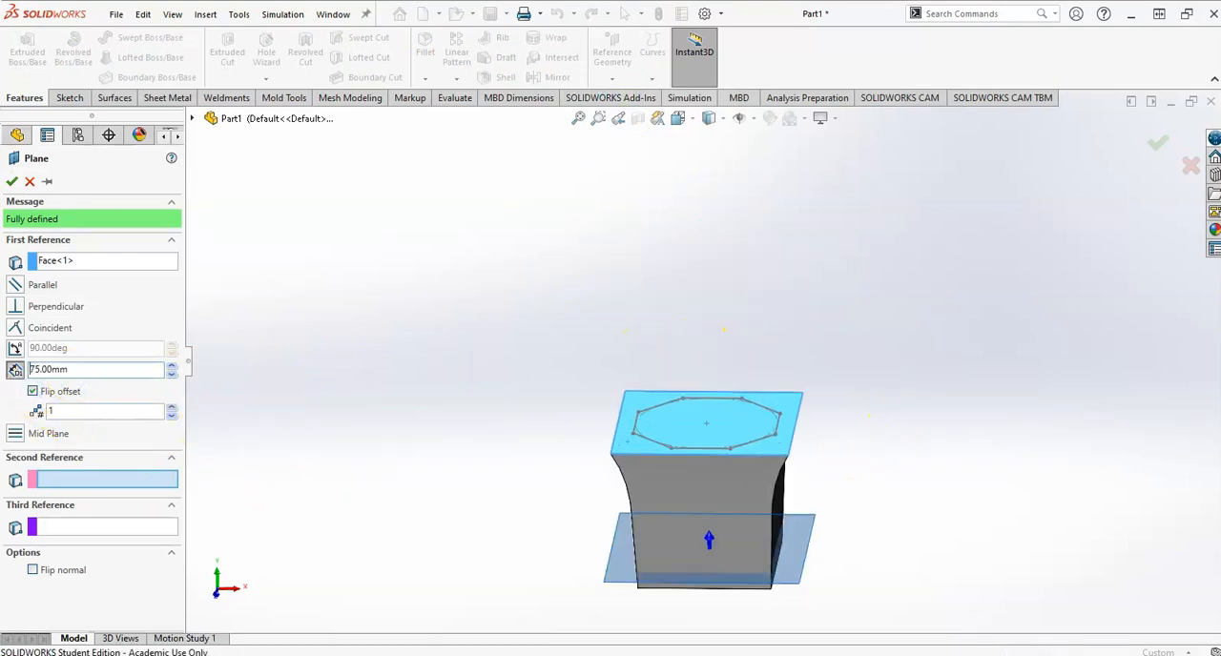
{"action": "key", "text": "Return"}
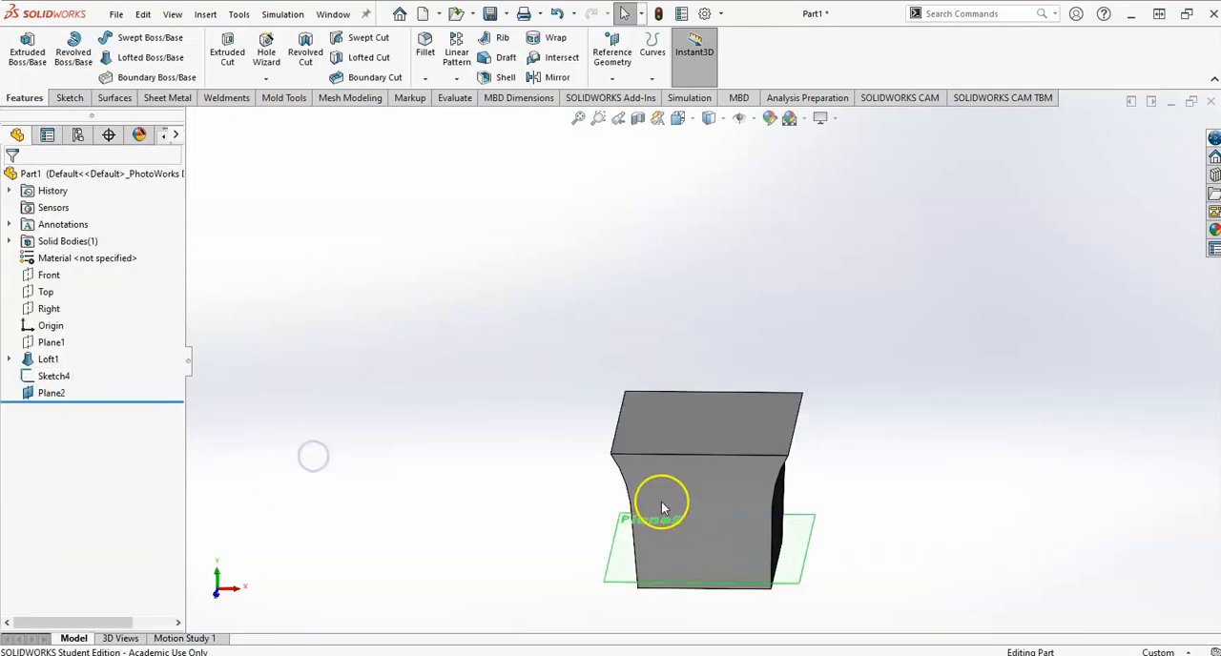
Check the cavity's floor profile in the drawing and start a sketch on the new offset plane inside the mug.
{"action": "key", "text": "alt+Tab"}
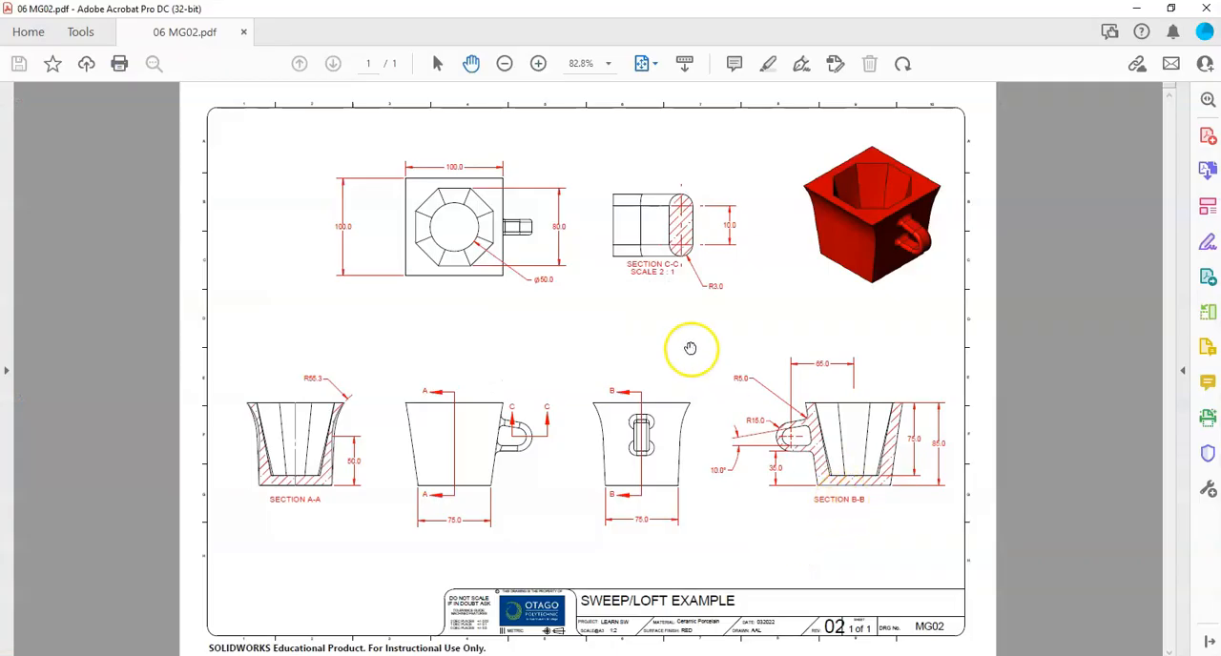
{"action": "key", "text": "alt+Tab"}
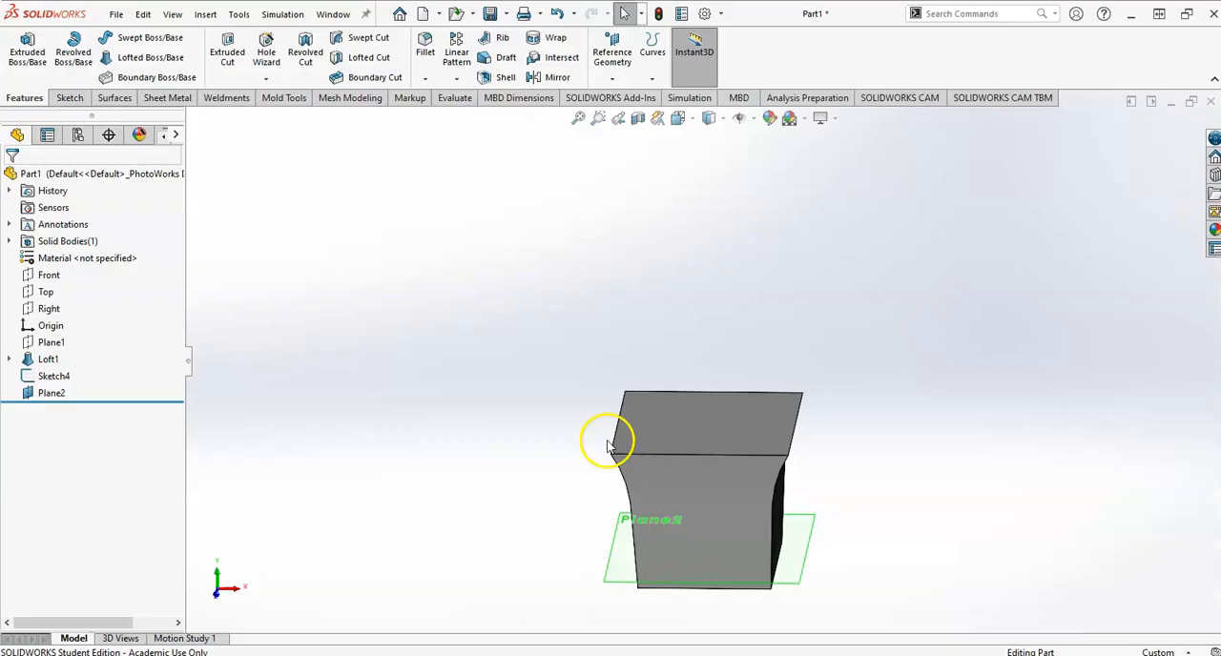
{"action": "left_click", "coordinate": [624, 564]}
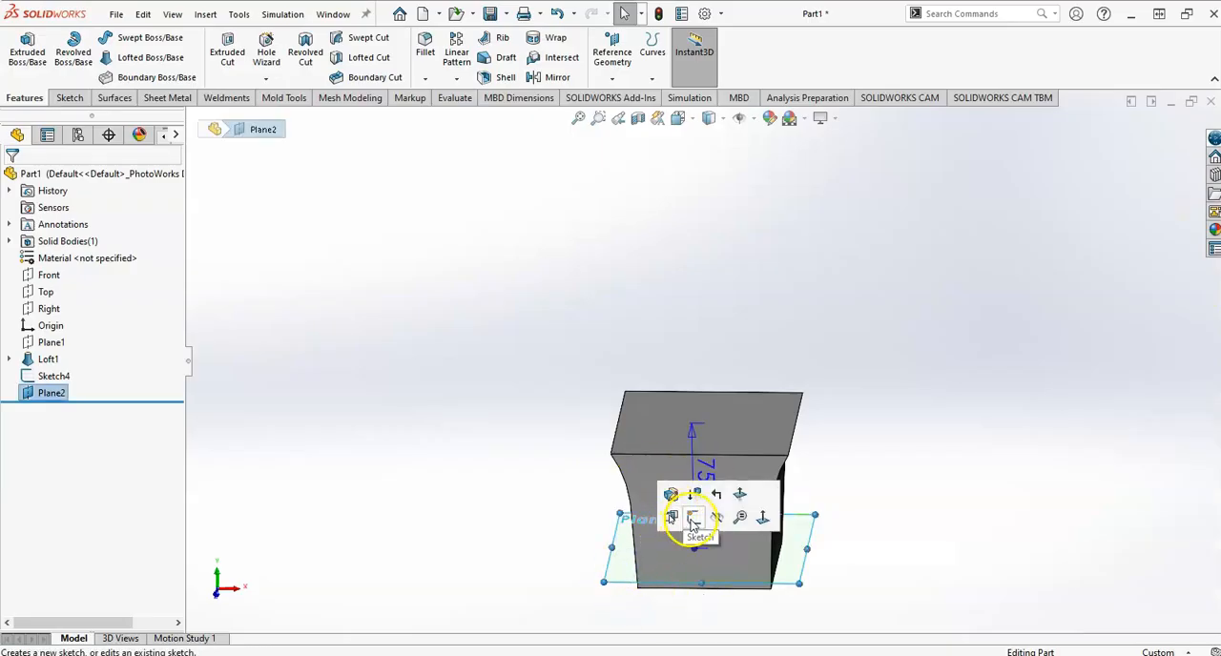
{"action": "left_click", "coordinate": [694, 517]}
{"action": "key", "text": "space"}
{"action": "left_click", "coordinate": [1165, 361]}
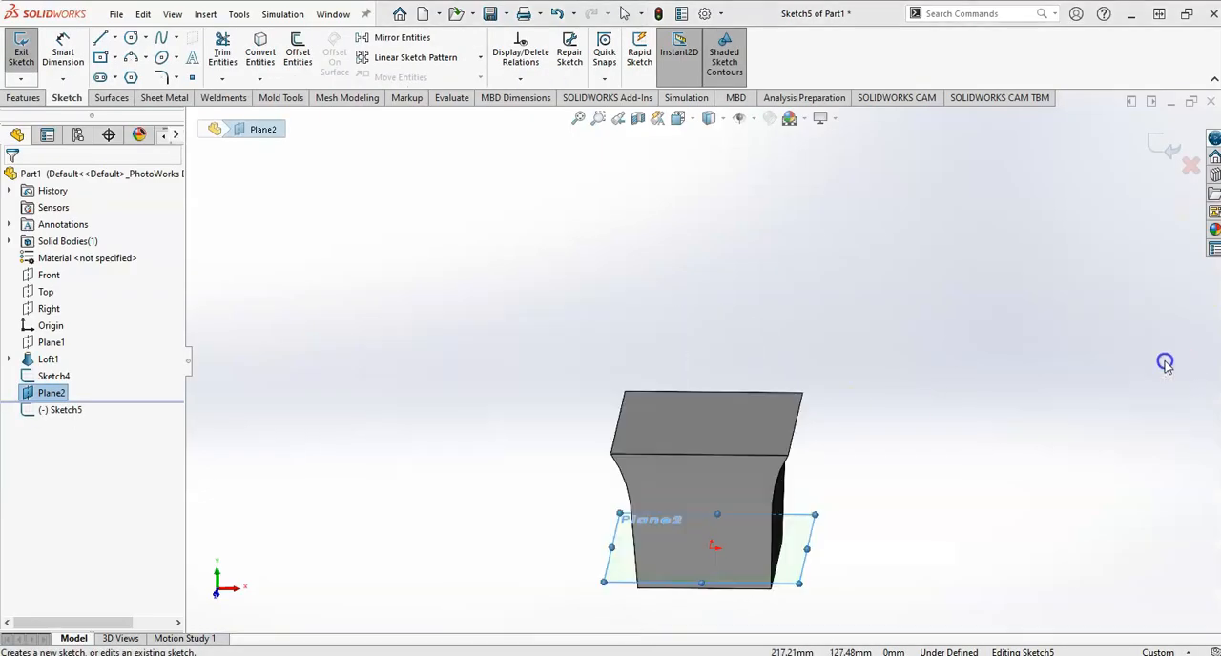
Sketch a circle centred on the origin on the cavity floor plane, dimension its diameter 50 mm, and exit the sketch.
{"action": "right_click_drag", "start_coordinate": [441, 452], "coordinate": [663, 398]}
{"action": "left_click", "coordinate": [705, 361]}
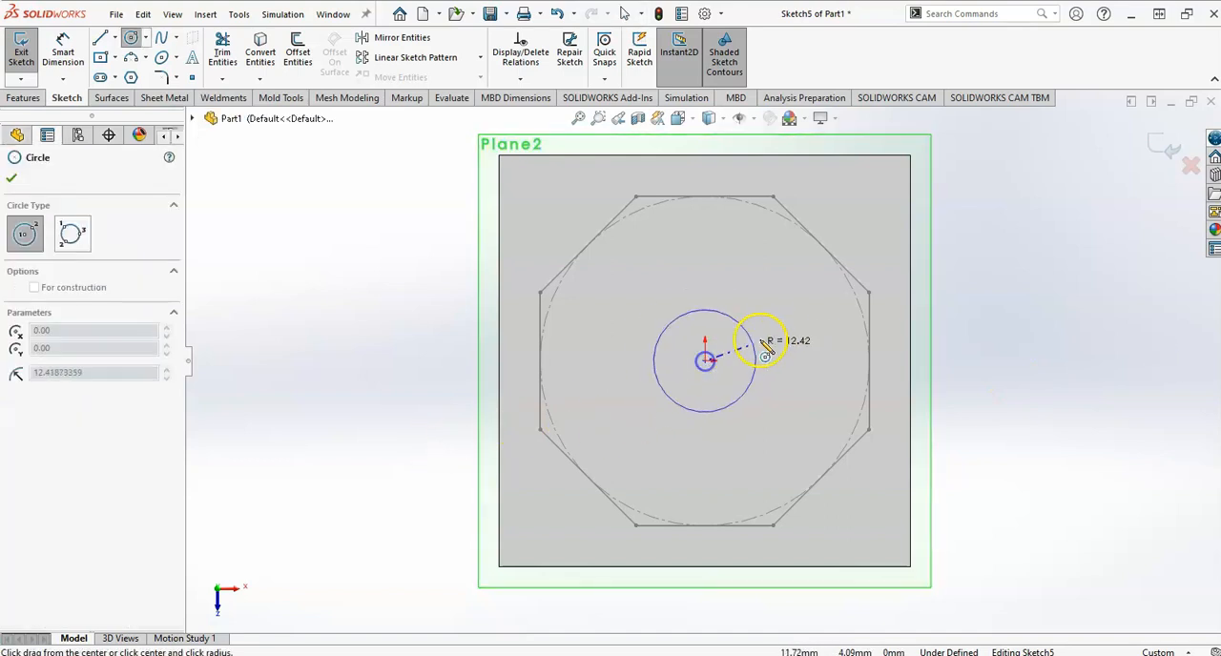
{"action": "left_click", "coordinate": [785, 302]}
{"action": "right_click_drag", "start_coordinate": [785, 302], "coordinate": [771, 265]}
{"action": "left_click", "coordinate": [758, 303]}
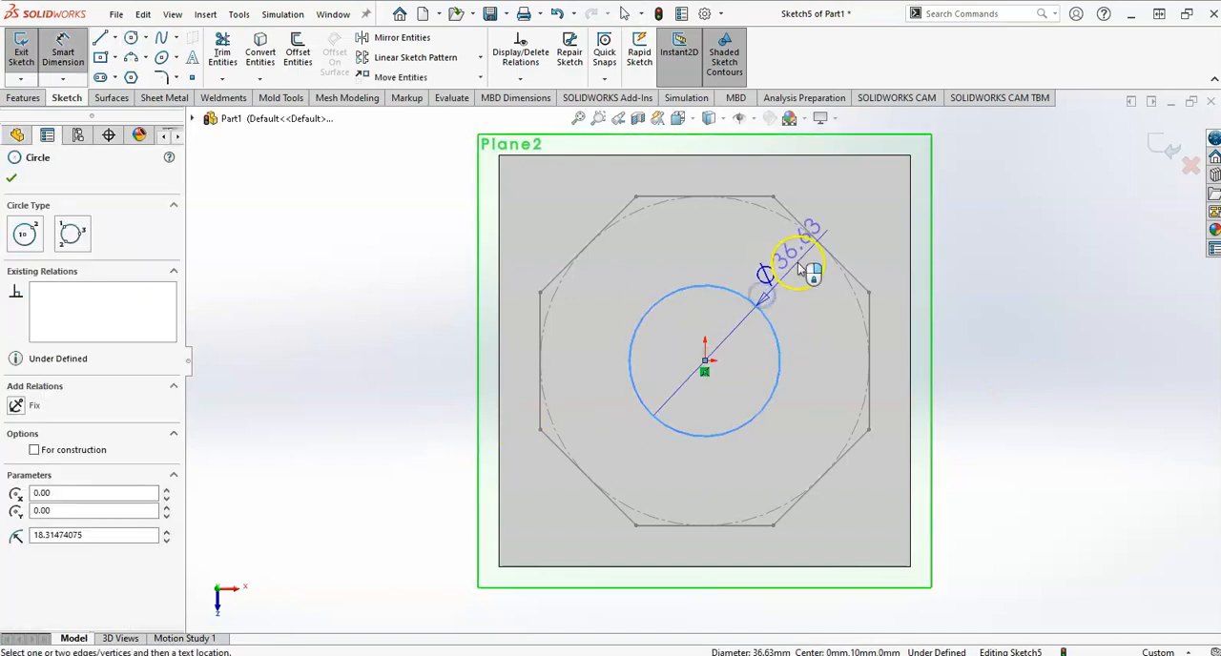
{"action": "left_click", "coordinate": [799, 263]}
{"action": "type", "text": "50"}
{"action": "key", "text": "Return"}
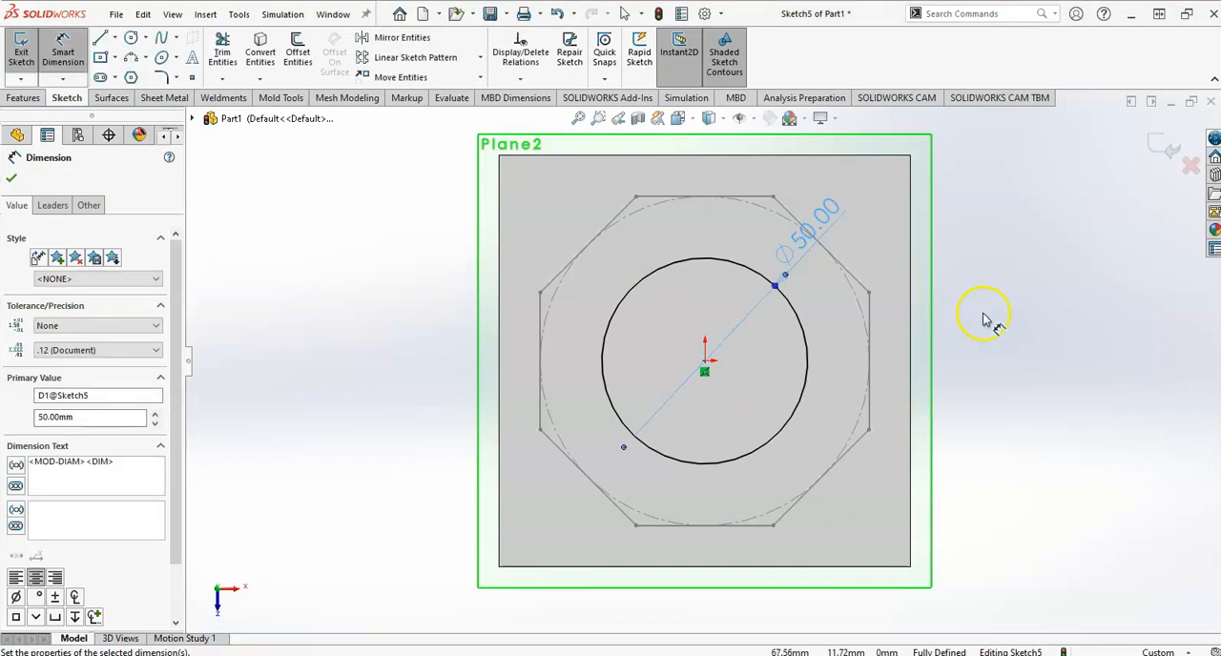
{"action": "left_click_drag", "start_coordinate": [819, 240], "coordinate": [926, 208]}
{"action": "left_click", "coordinate": [1160, 162]}
Create a lofted cut from the octagonal rim sketch to the floor circle, selecting the octagon as the first profile.
{"action": "middle_click_drag", "start_coordinate": [755, 395], "coordinate": [837, 316]}
{"action": "scroll", "coordinate": [813, 380], "scroll_direction": "up", "scroll_amount": 3}
{"action": "middle_click_drag", "start_coordinate": [778, 526], "coordinate": [772, 469]}
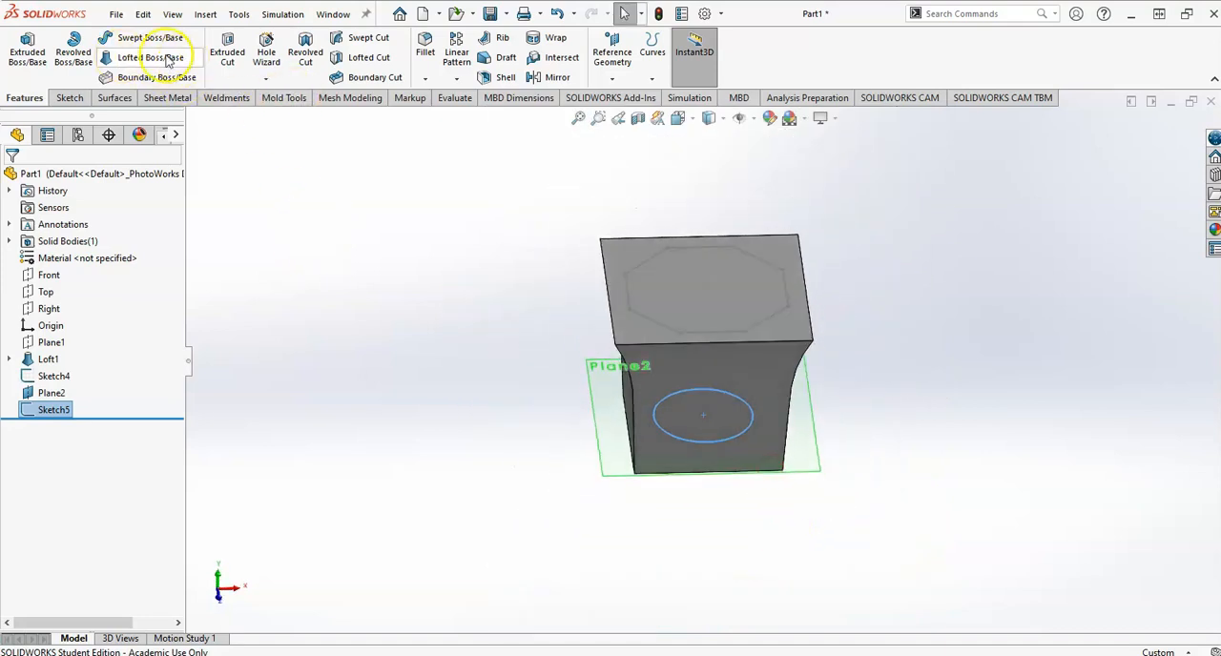
{"action": "left_click", "coordinate": [370, 69]}
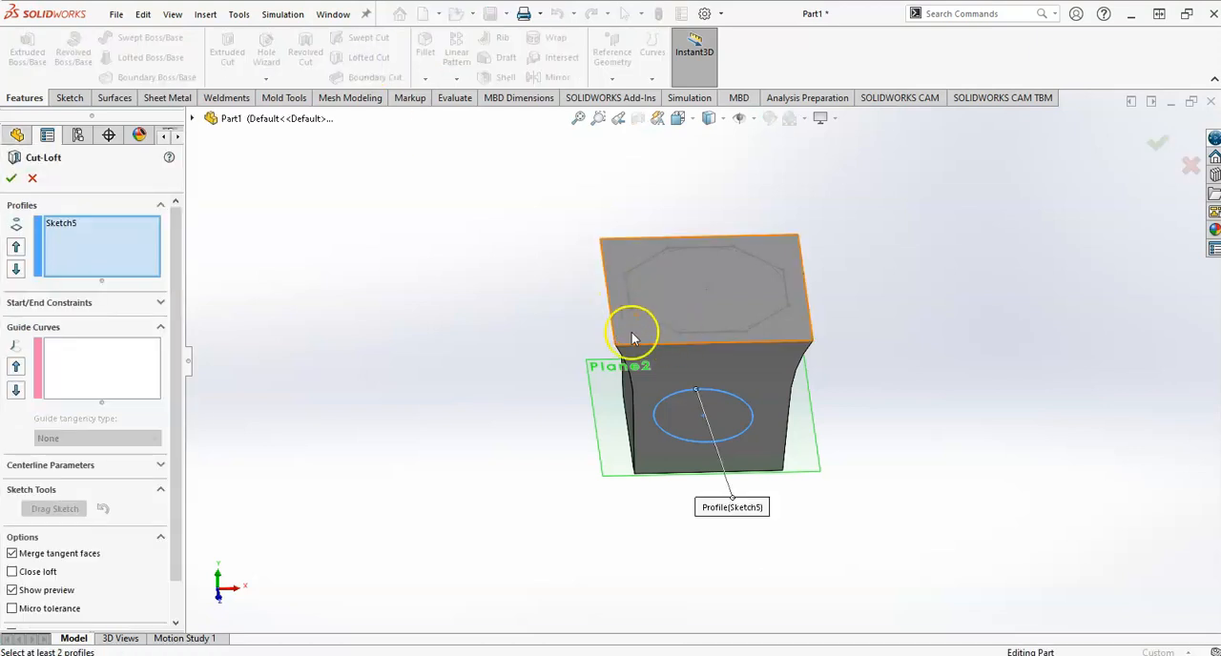
{"action": "right_click", "coordinate": [73, 226]}
{"action": "left_click", "coordinate": [103, 248]}
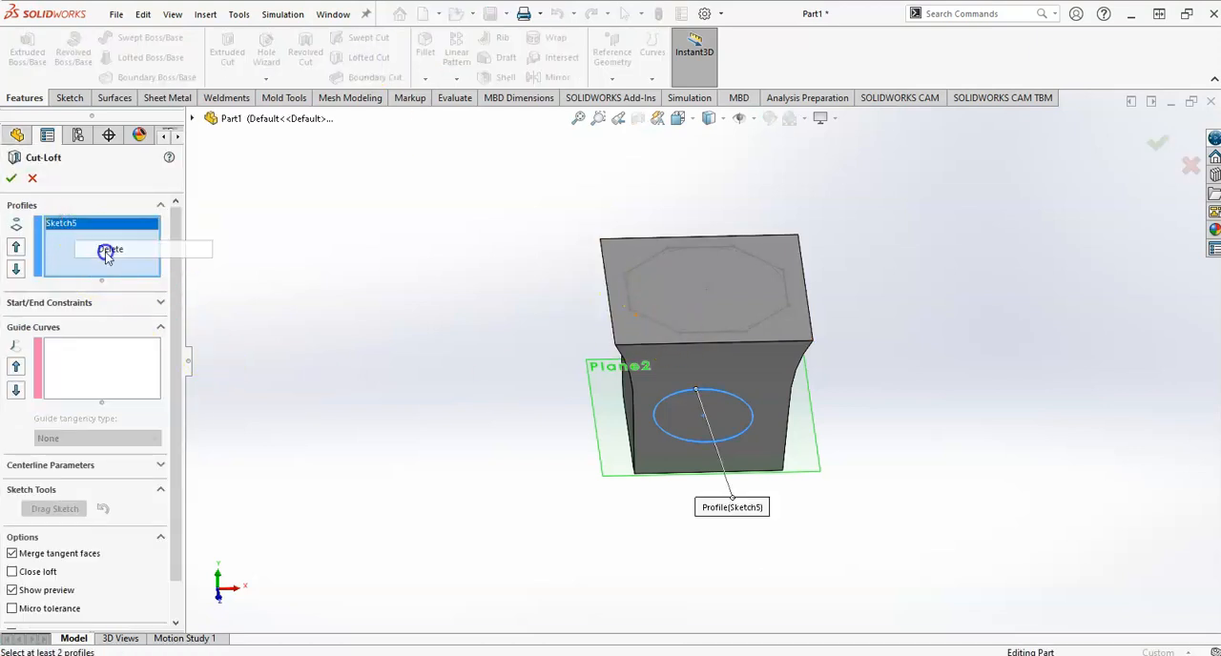
{"action": "left_click", "coordinate": [631, 311]}
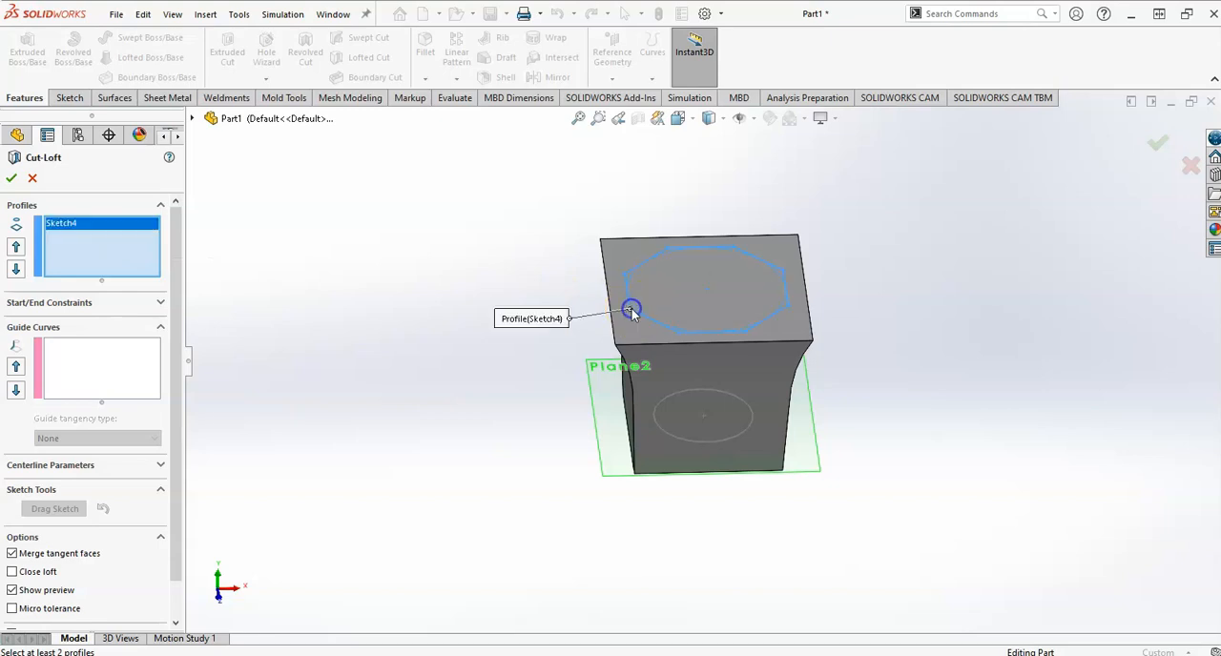
{"action": "left_click", "coordinate": [665, 436]}
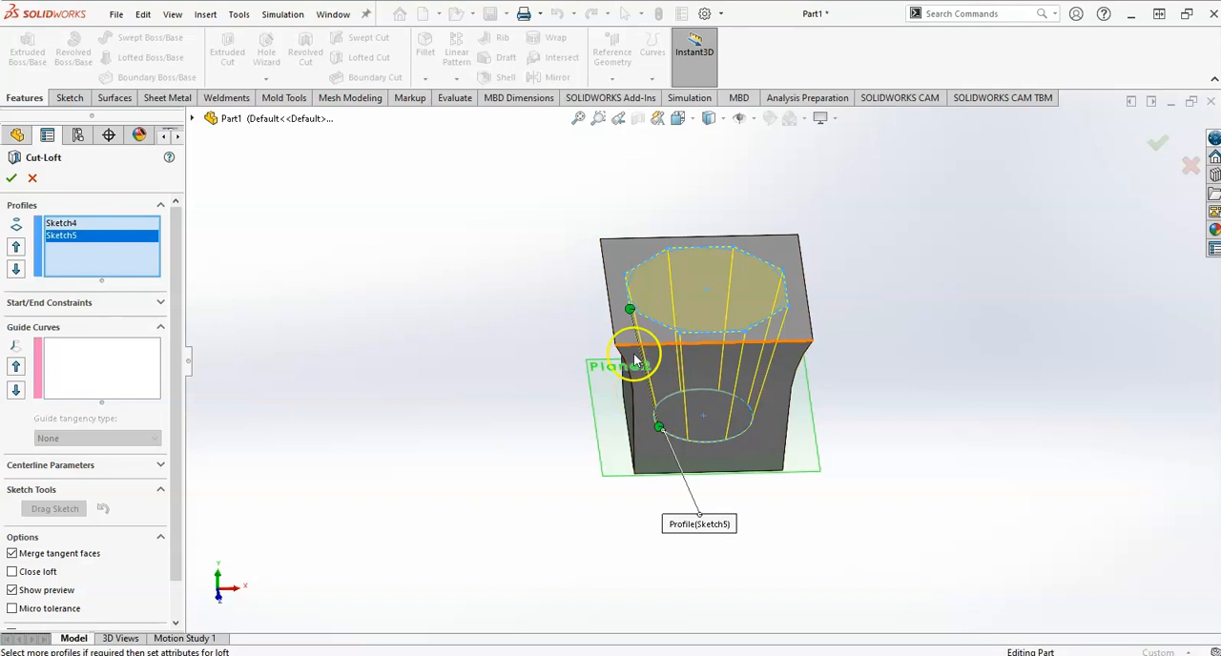
{"action": "middle_click_drag", "start_coordinate": [635, 360], "coordinate": [668, 349]}
{"action": "middle_click_drag", "start_coordinate": [675, 438], "coordinate": [655, 452]}
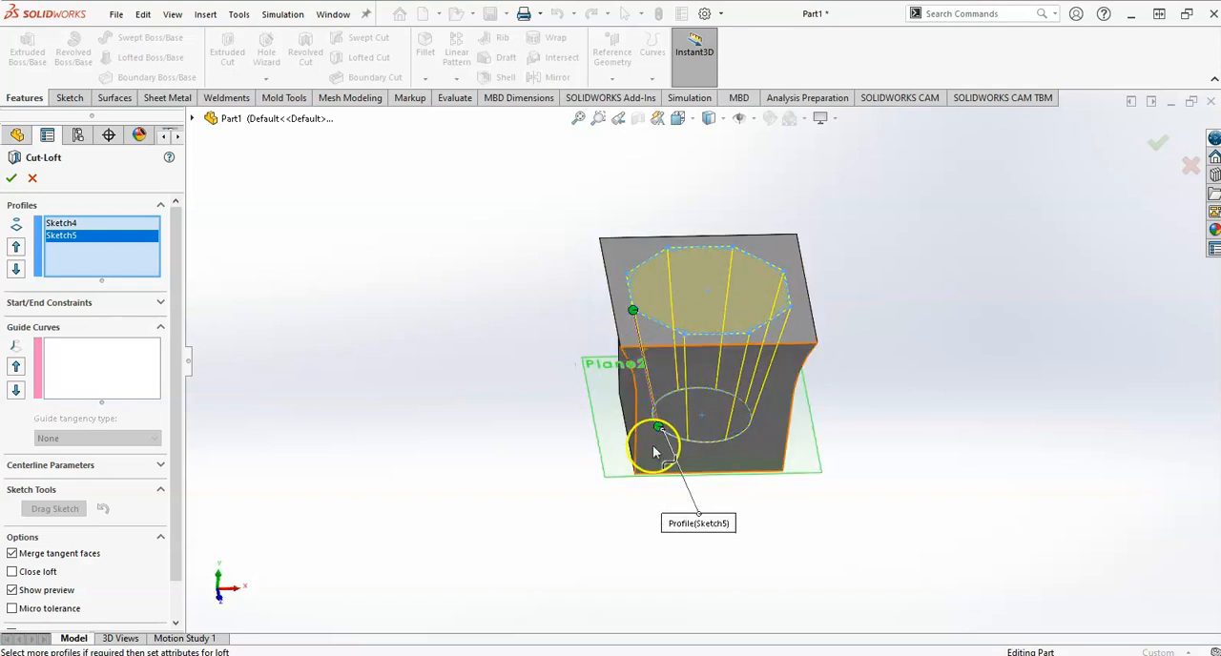
{"action": "middle_click_drag", "start_coordinate": [504, 396], "coordinate": [454, 353]}
{"action": "left_click", "coordinate": [9, 180]}
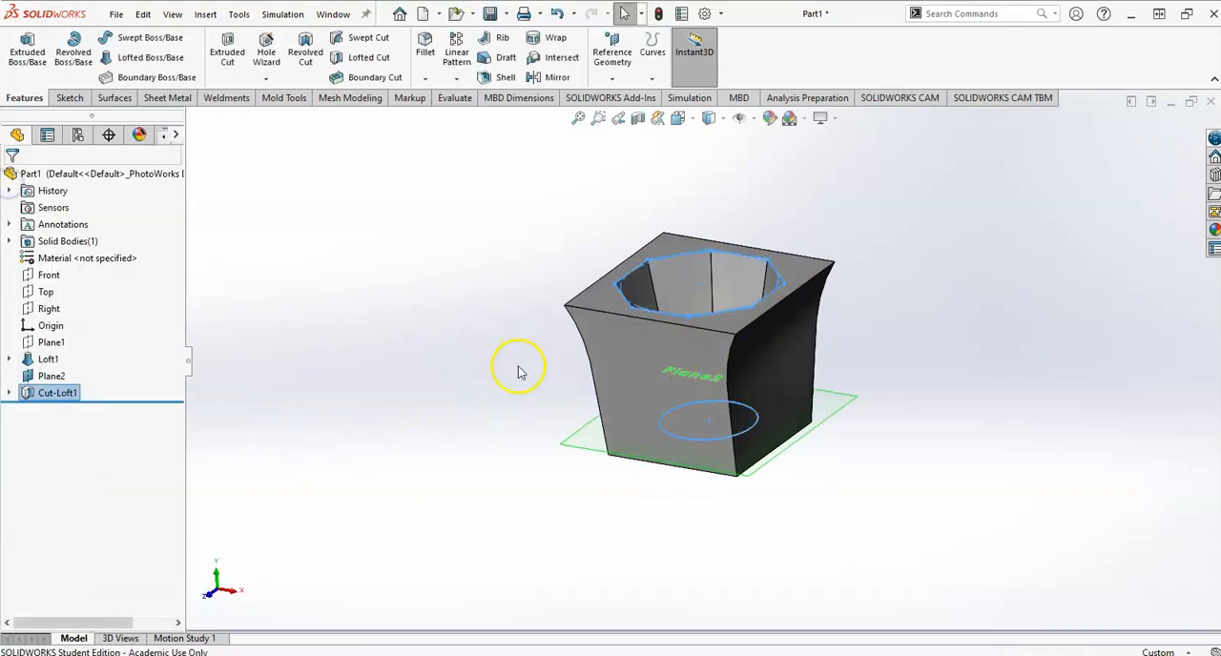
Hide the cavity floor reference plane.
{"action": "mouse_move", "coordinate": [474, 338]}
{"action": "middle_mouse_down"}
{"action": "mouse_move", "coordinate": [448, 420]}
{"action": "mouse_move", "coordinate": [480, 330]}
{"action": "middle_mouse_up"}
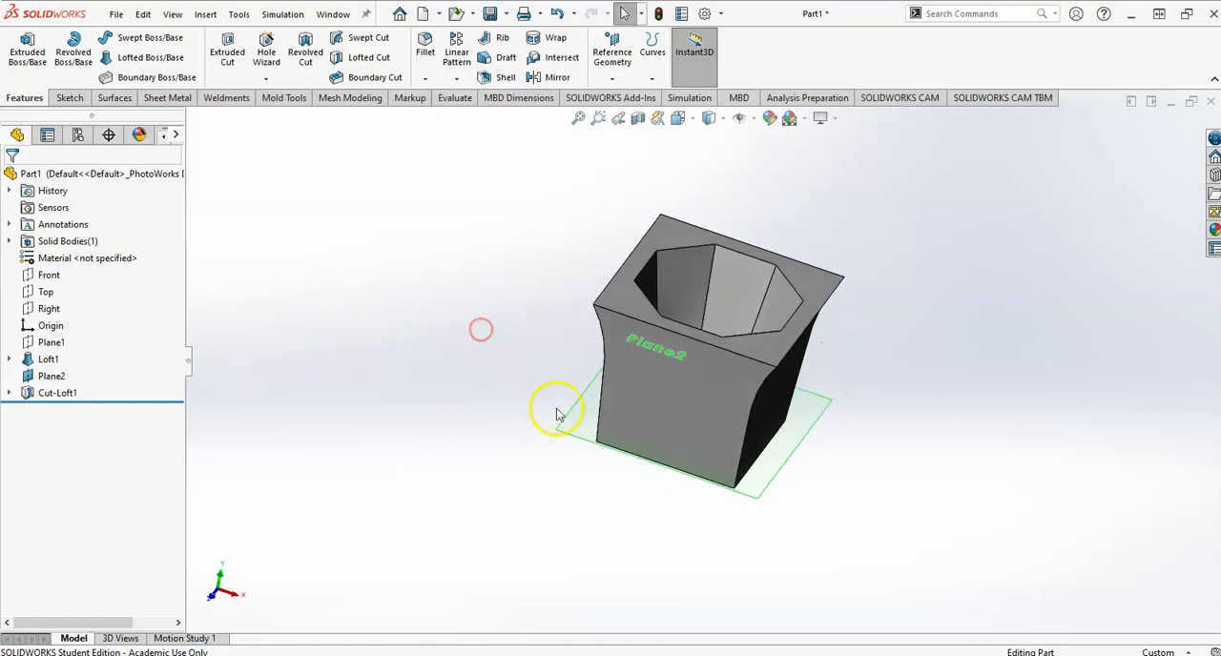
{"action": "left_click", "coordinate": [571, 415]}
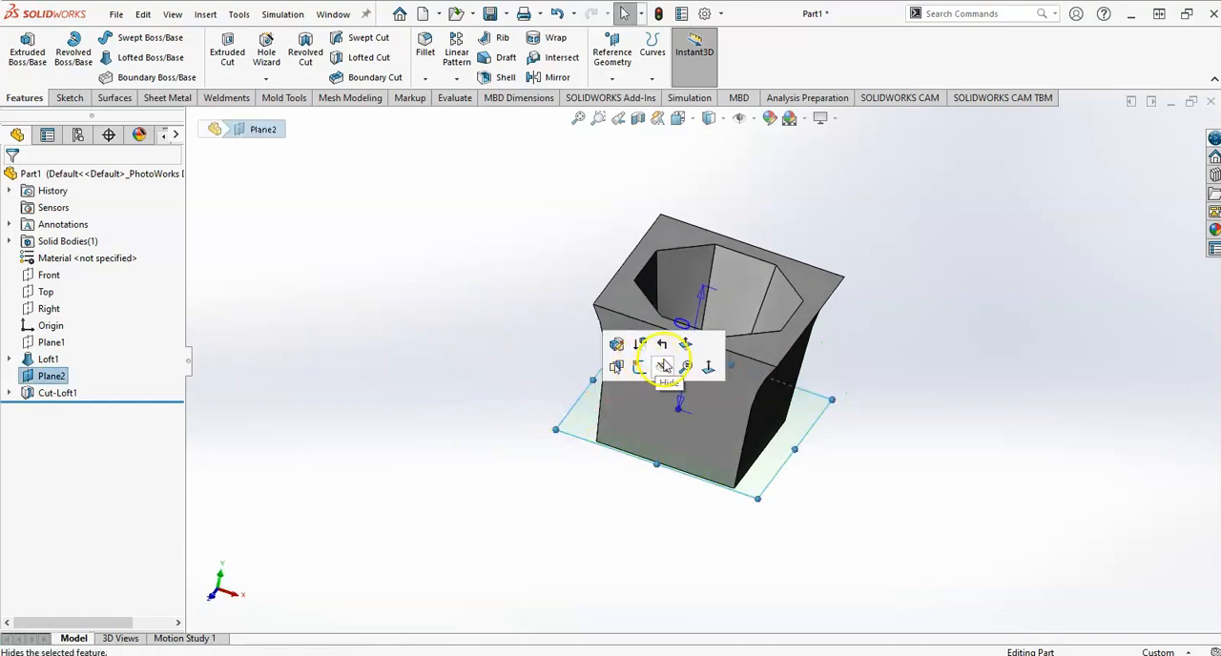
{"action": "left_click", "coordinate": [663, 370]}
{"action": "mouse_move", "coordinate": [480, 352]}
{"action": "middle_mouse_down"}
{"action": "mouse_move", "coordinate": [436, 332]}
{"action": "mouse_move", "coordinate": [477, 379]}
{"action": "mouse_move", "coordinate": [570, 331]}
{"action": "mouse_move", "coordinate": [444, 344]}
{"action": "mouse_move", "coordinate": [485, 303]}
{"action": "mouse_move", "coordinate": [461, 360]}
{"action": "middle_mouse_up"}
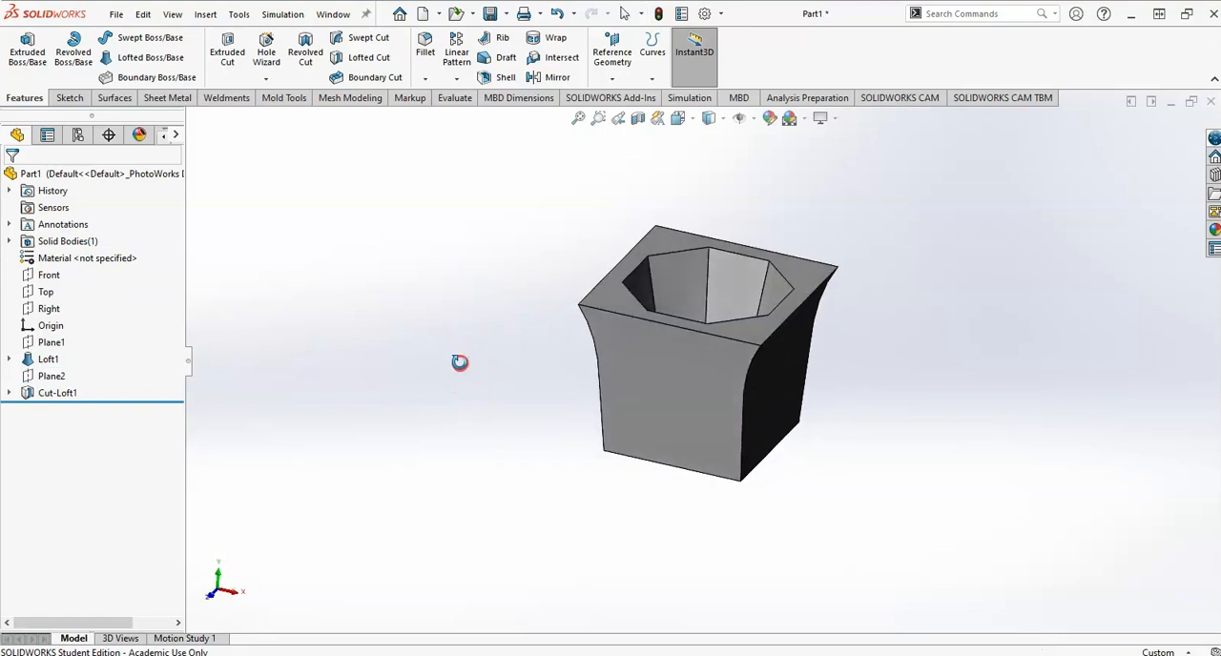
Check the mug's handle in the drawing and roll the model back to just after the outer loft.
{"action": "key", "text": "alt+Tab"}
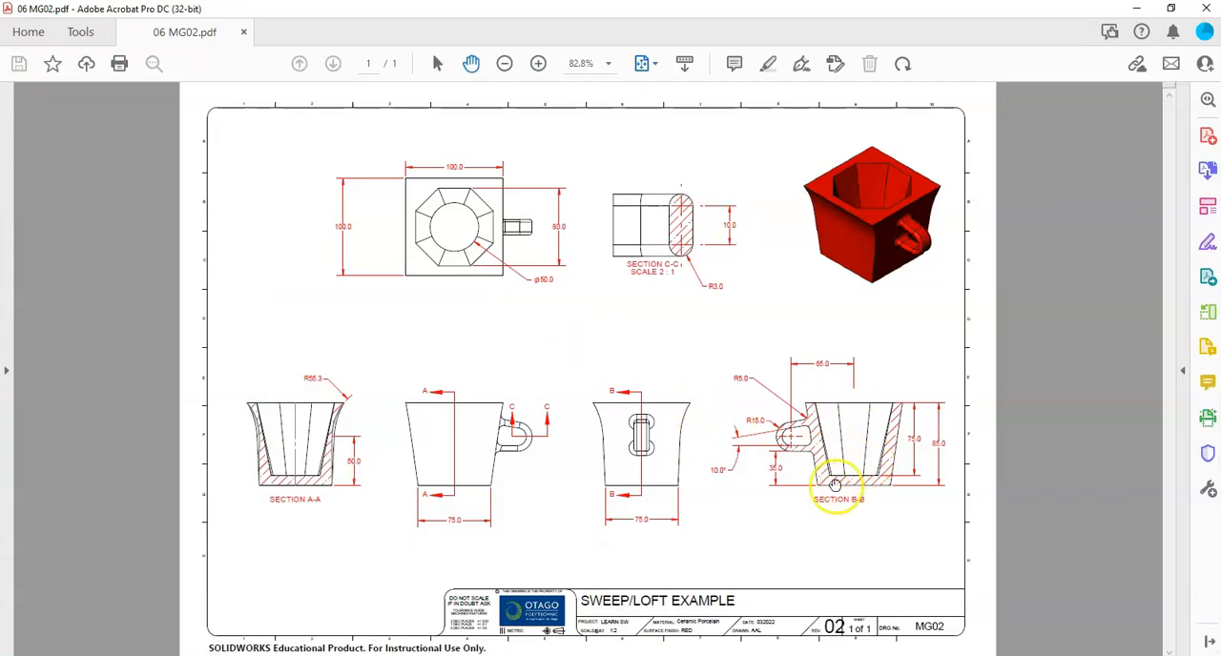
{"action": "key", "text": "alt+Tab"}
{"action": "mouse_move", "coordinate": [594, 395]}
{"action": "middle_mouse_down"}
{"action": "mouse_move", "coordinate": [540, 376]}
{"action": "mouse_move", "coordinate": [597, 343]}
{"action": "mouse_move", "coordinate": [702, 370]}
{"action": "mouse_move", "coordinate": [698, 390]}
{"action": "middle_mouse_up"}
{"action": "key", "text": "alt+Tab"}
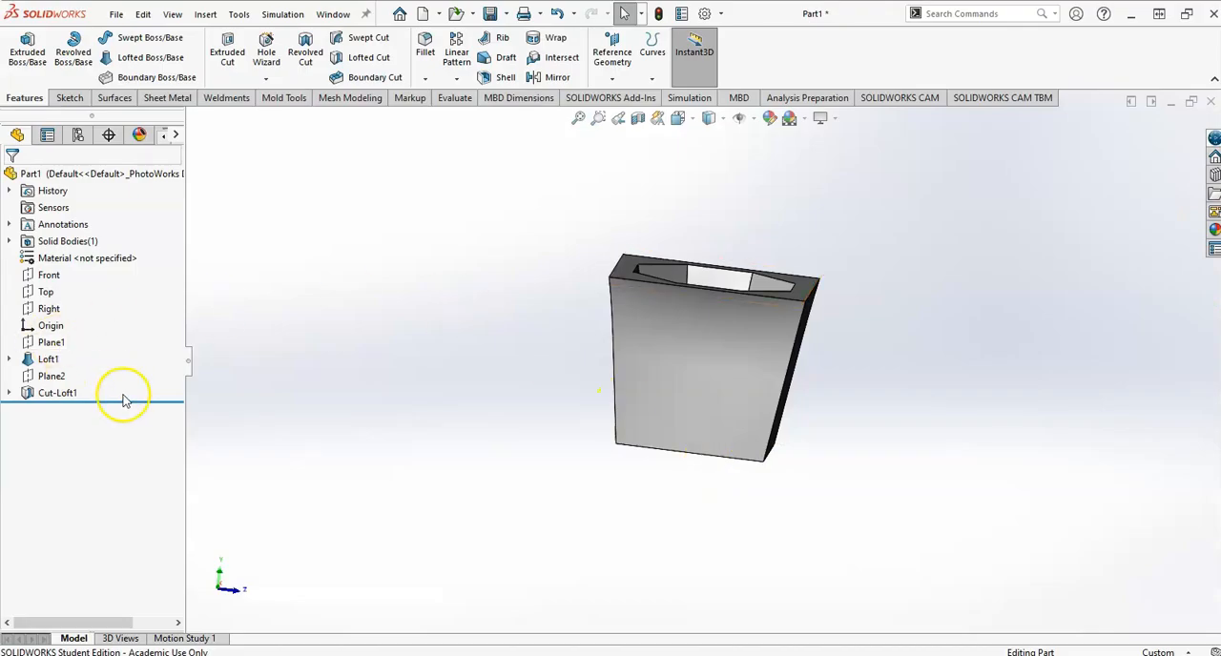
{"action": "left_click_drag", "start_coordinate": [128, 400], "coordinate": [121, 367]}
{"action": "mouse_move", "coordinate": [442, 333]}
{"action": "middle_mouse_down"}
{"action": "mouse_move", "coordinate": [368, 335]}
{"action": "mouse_move", "coordinate": [331, 308]}
{"action": "mouse_move", "coordinate": [373, 297]}
{"action": "mouse_move", "coordinate": [433, 324]}
{"action": "mouse_move", "coordinate": [430, 344]}
{"action": "middle_mouse_up"}
{"action": "middle_click_drag", "start_coordinate": [584, 387], "coordinate": [529, 365]}
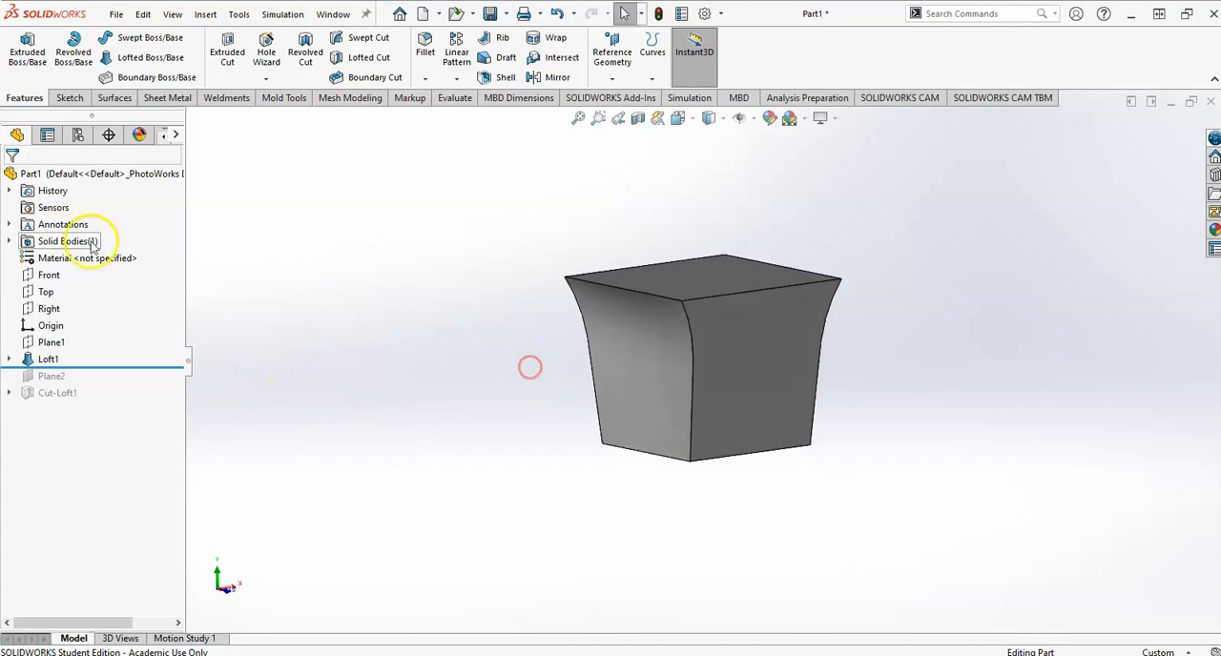
Start a sketch on the Right plane and view it face-on.
{"action": "middle_click_drag", "start_coordinate": [526, 220], "coordinate": [609, 196]}
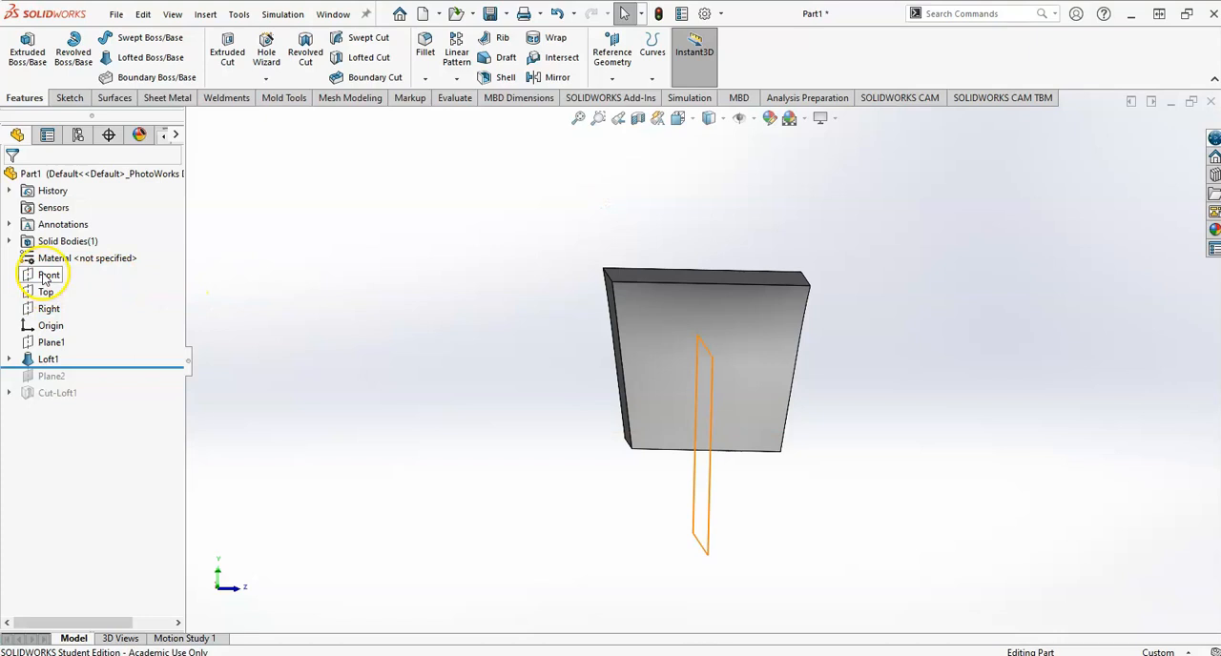
{"action": "left_click", "coordinate": [48, 308]}
{"action": "left_click", "coordinate": [56, 286]}
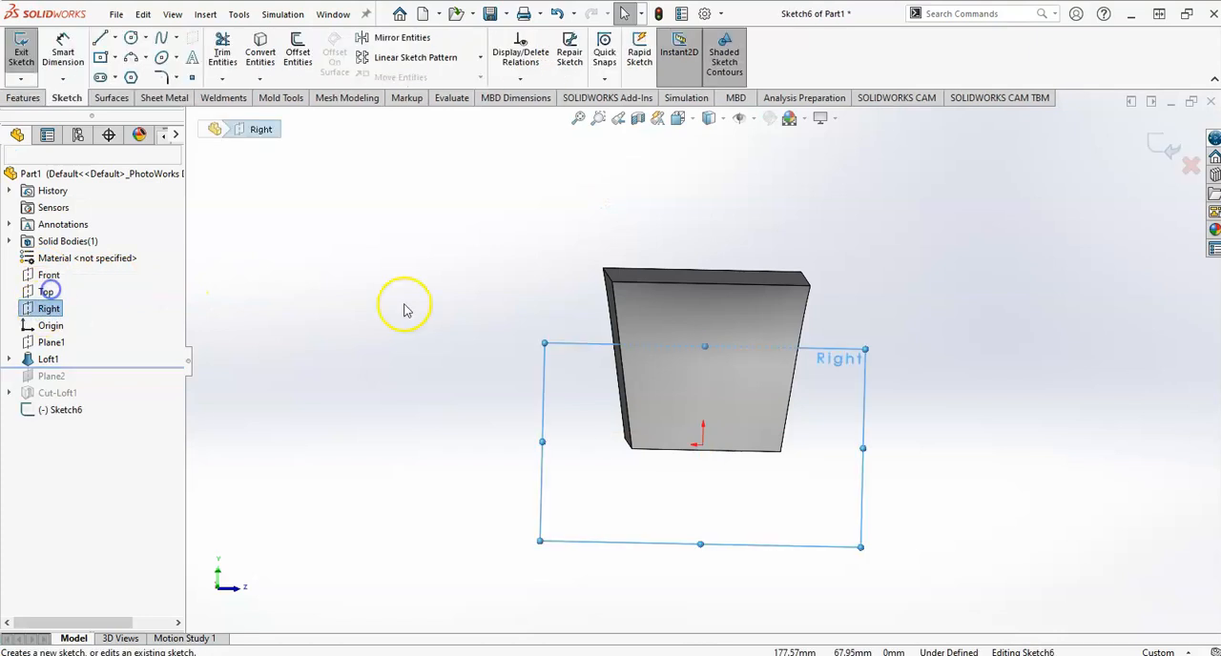
{"action": "key", "text": "space"}
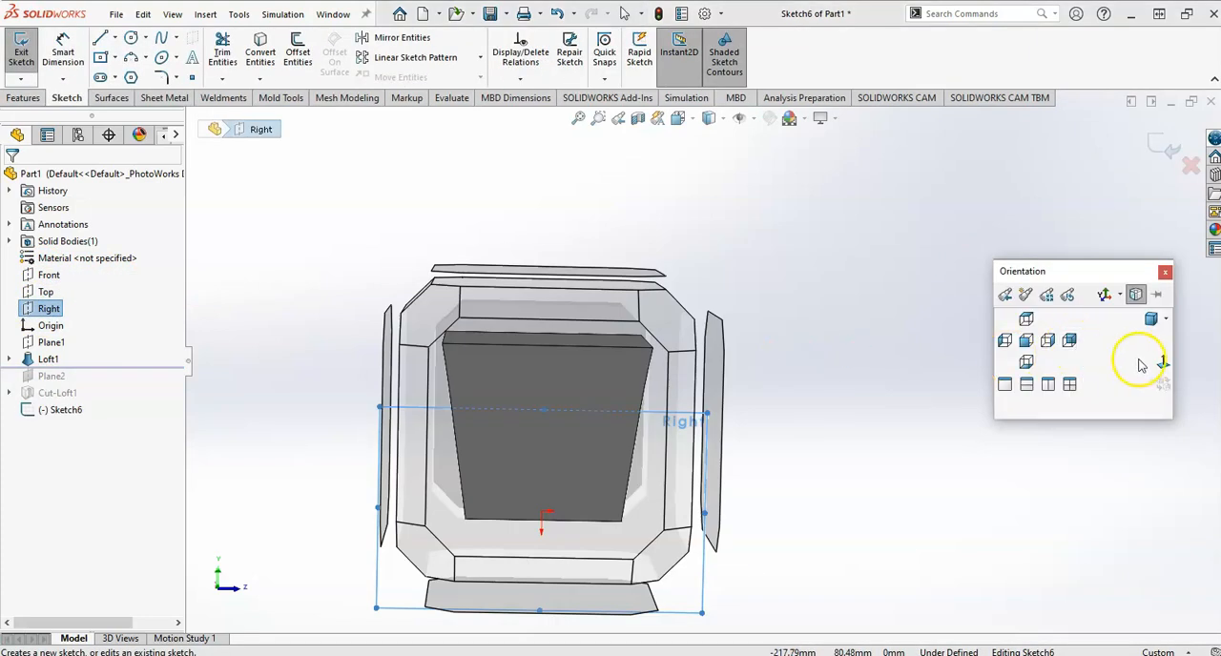
{"action": "left_click", "coordinate": [1163, 363]}
{"action": "scroll", "coordinate": [1063, 362], "scroll_direction": "up", "scroll_amount": 4}
{"action": "scroll", "coordinate": [1054, 366], "scroll_direction": "down", "scroll_amount": 1}
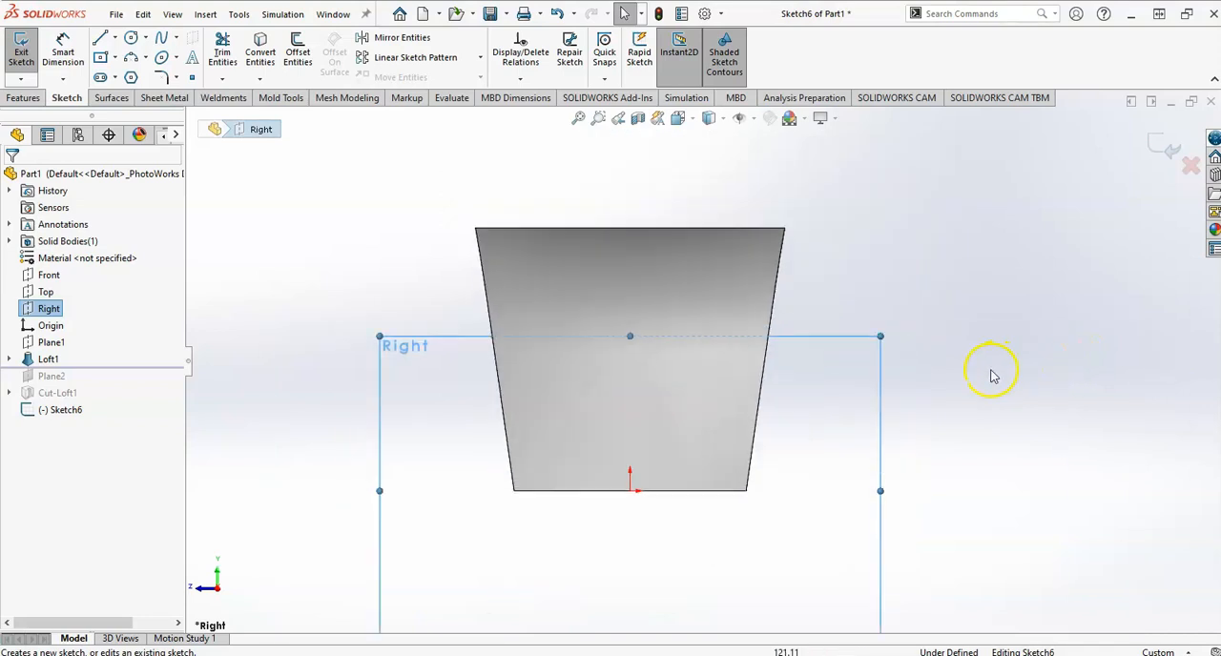
Draw a vertical line about 103 mm long up from the origin and convert it to construction geometry.
{"action": "key", "text": "l"}
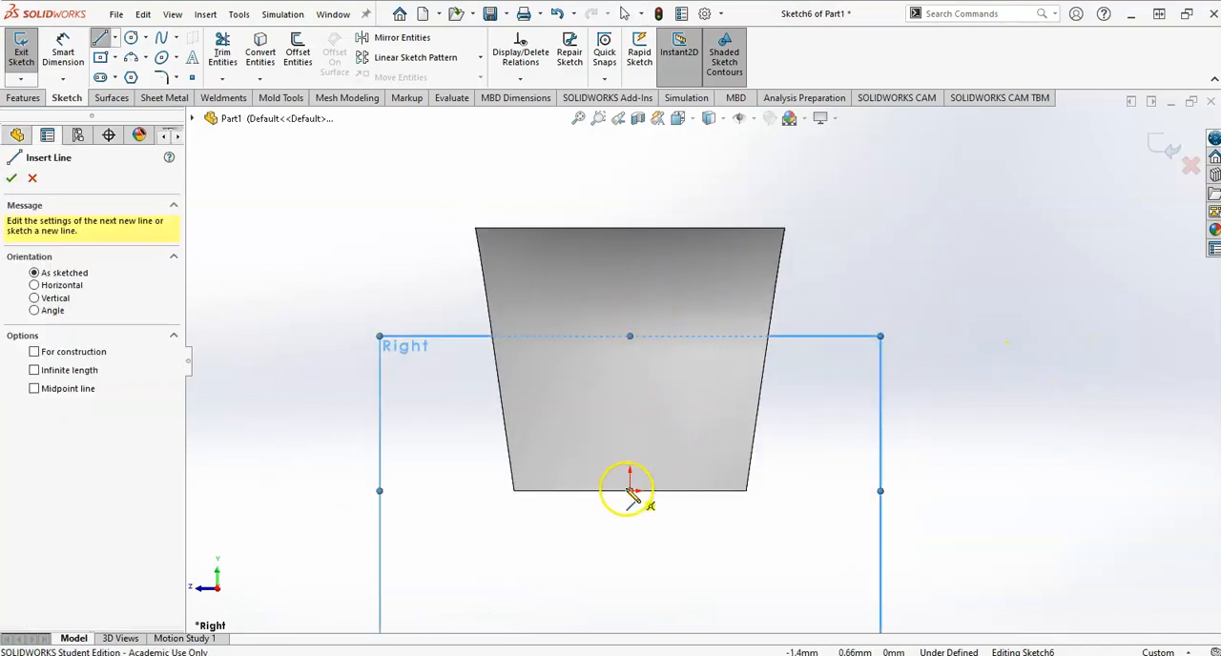
{"action": "left_click", "coordinate": [629, 492]}
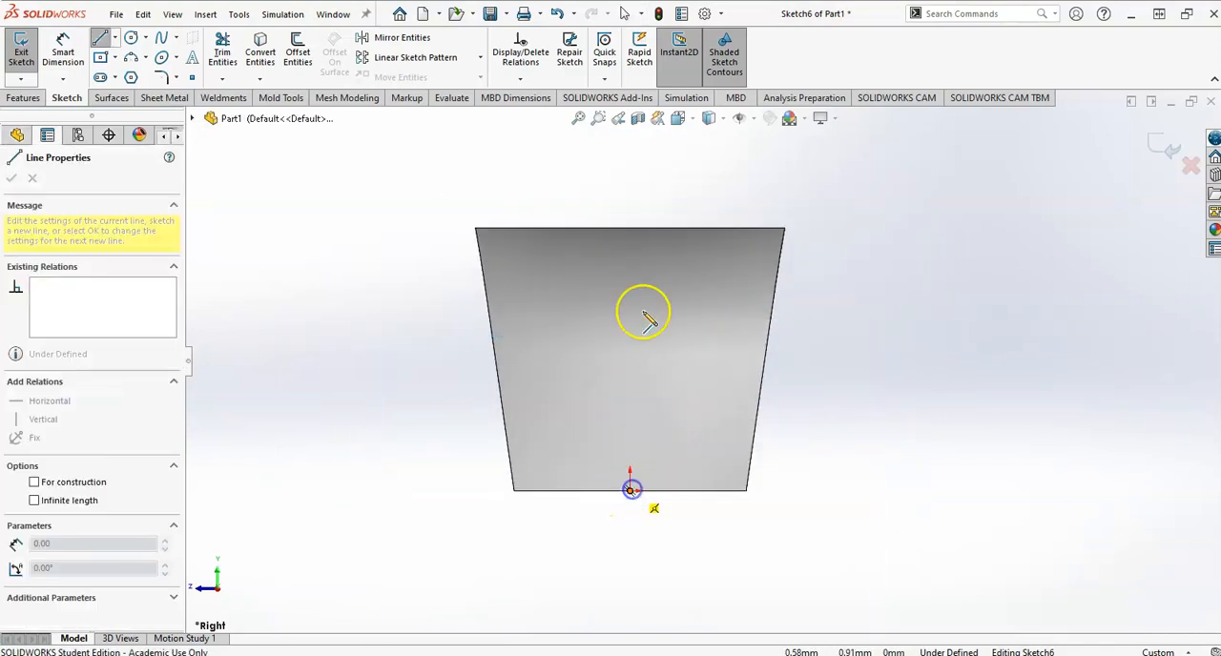
{"action": "left_click", "coordinate": [634, 174]}
{"action": "key", "text": "Escape"}
{"action": "left_click", "coordinate": [630, 196]}
{"action": "left_click", "coordinate": [693, 149]}
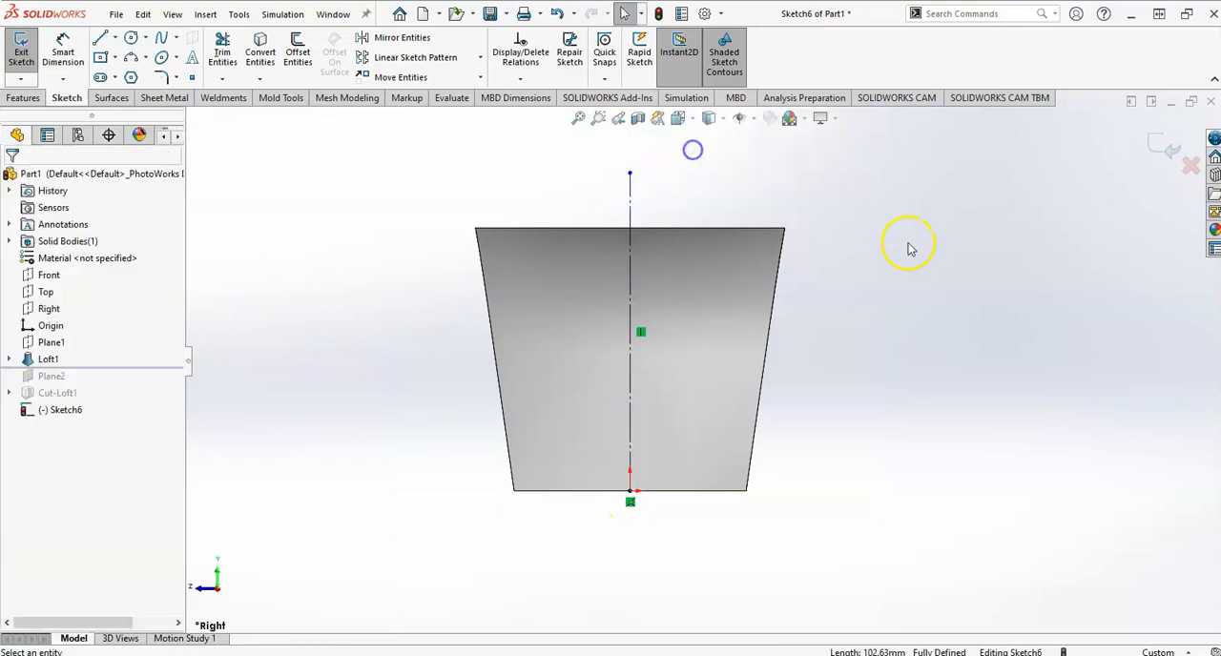
Sketch the handle path from the centreline: a sloping upper line, a tangent end arc, and a lower line back, reaching about 84 mm out.
{"action": "key", "text": "l"}
{"action": "left_click", "coordinate": [630, 257]}
{"action": "left_click", "coordinate": [900, 287]}
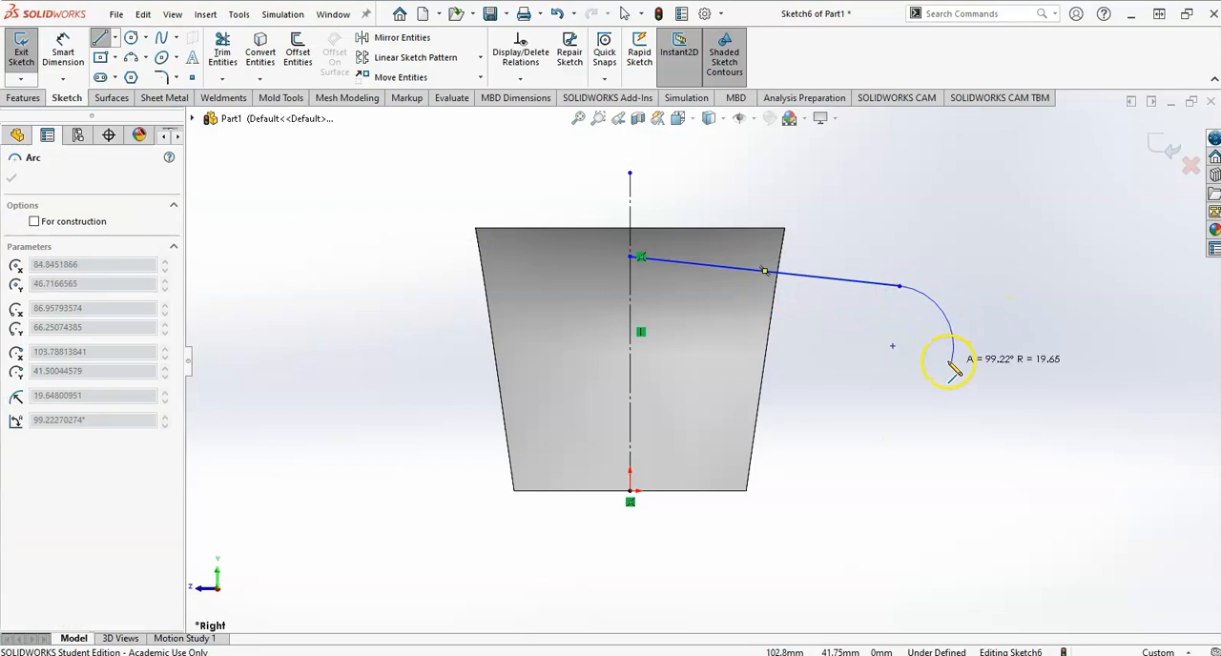
{"action": "left_click", "coordinate": [891, 366]}
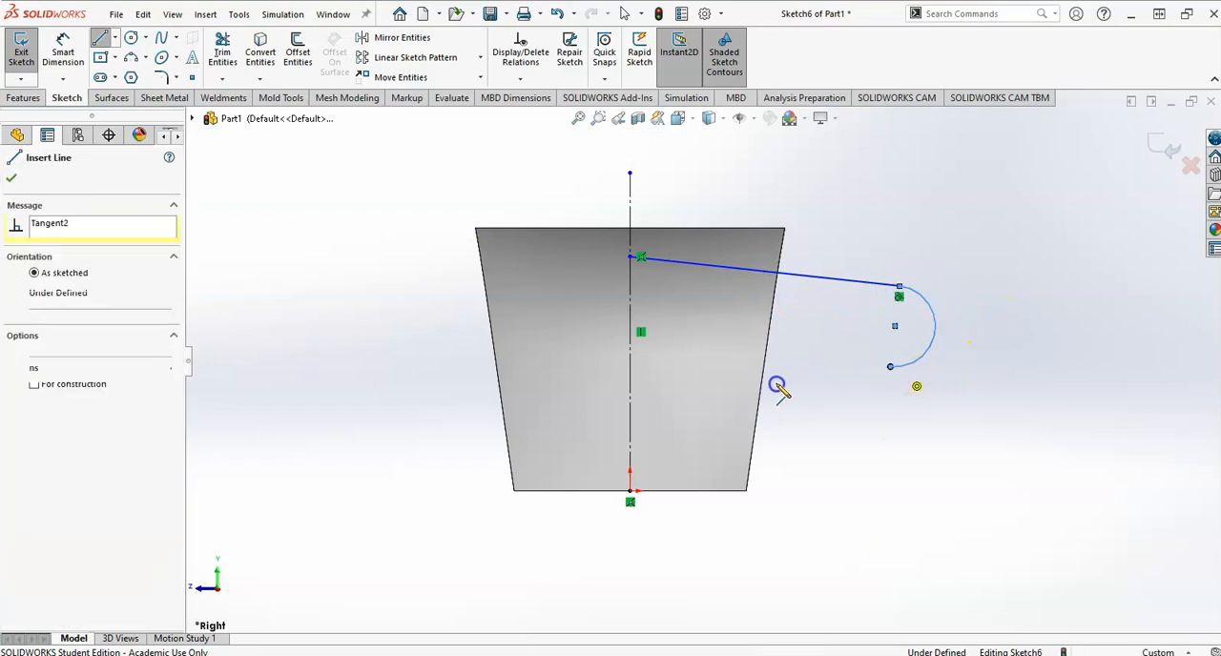
{"action": "left_click", "coordinate": [630, 359]}
{"action": "key", "text": "Escape"}
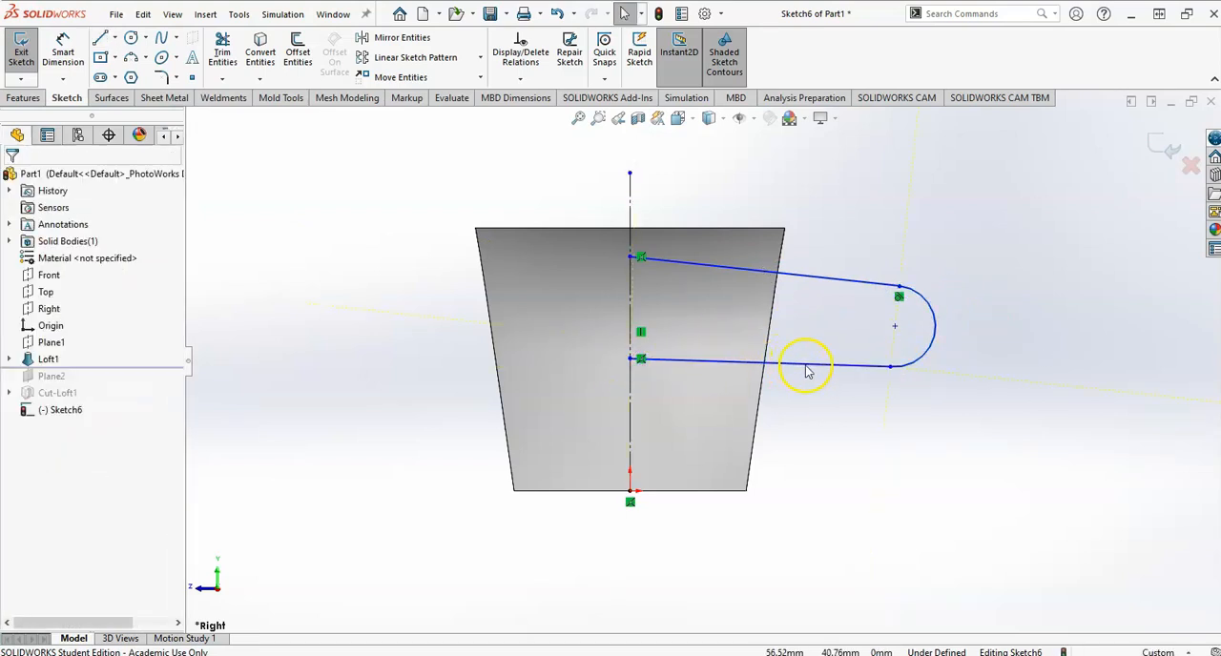
Check the handle in the drawing, then make the path's lower line horizontal and tangent to the end arc.
{"action": "key", "text": "alt+Tab"}
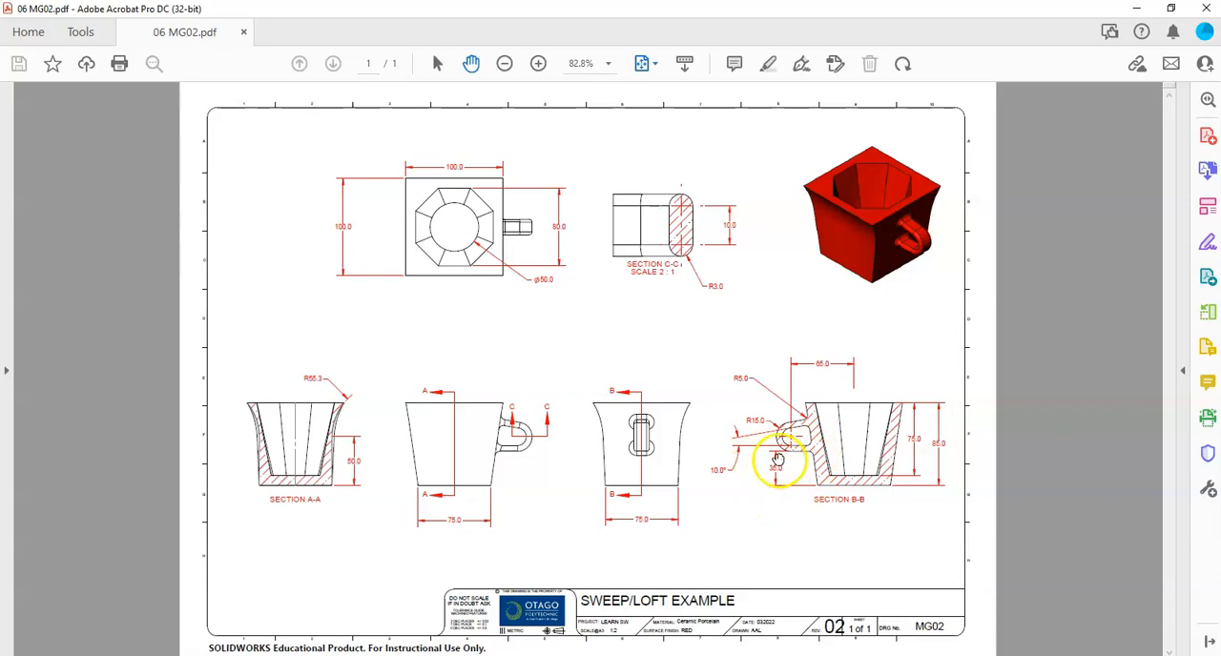
{"action": "key", "text": "alt+Tab"}
{"action": "key", "text": "d"}
{"action": "key", "text": "Escape"}
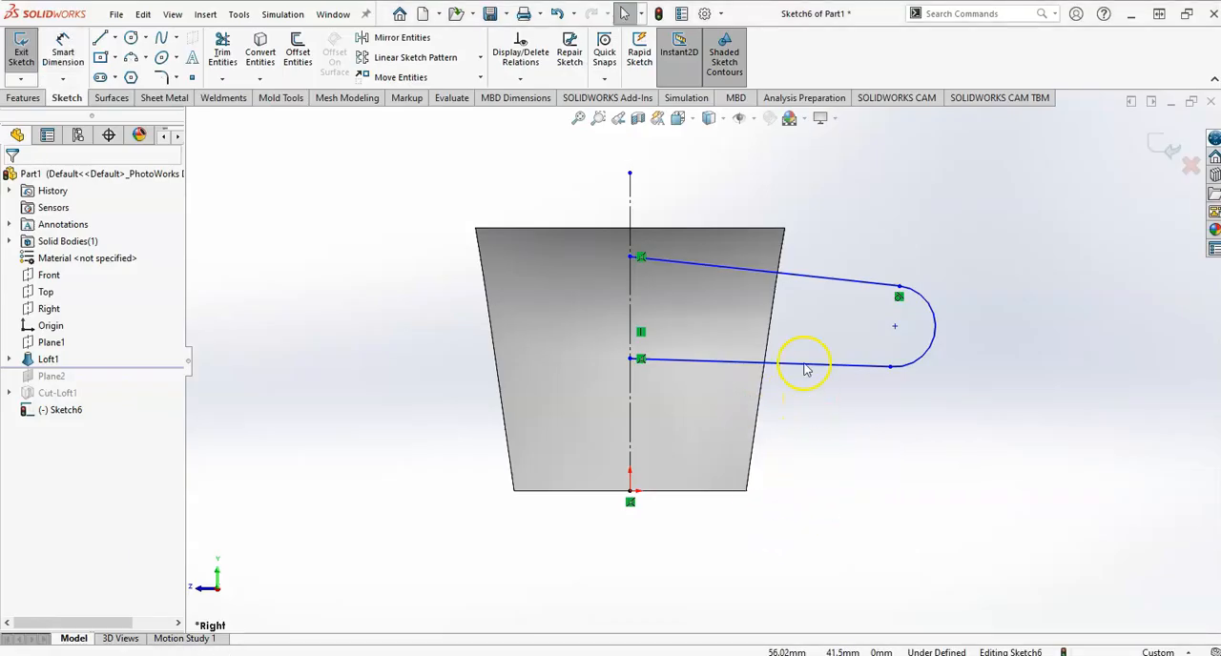
{"action": "left_click", "coordinate": [804, 363]}
{"action": "left_click", "coordinate": [849, 290]}
{"action": "left_click", "coordinate": [878, 418]}
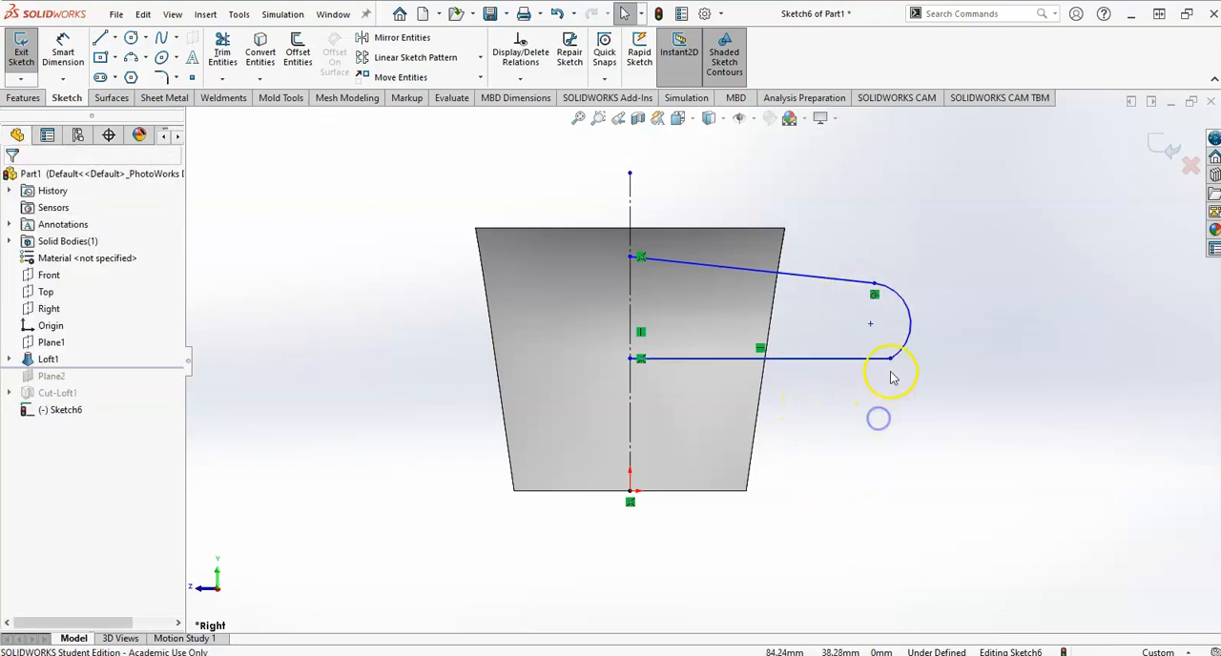
{"action": "left_click", "coordinate": [890, 362]}
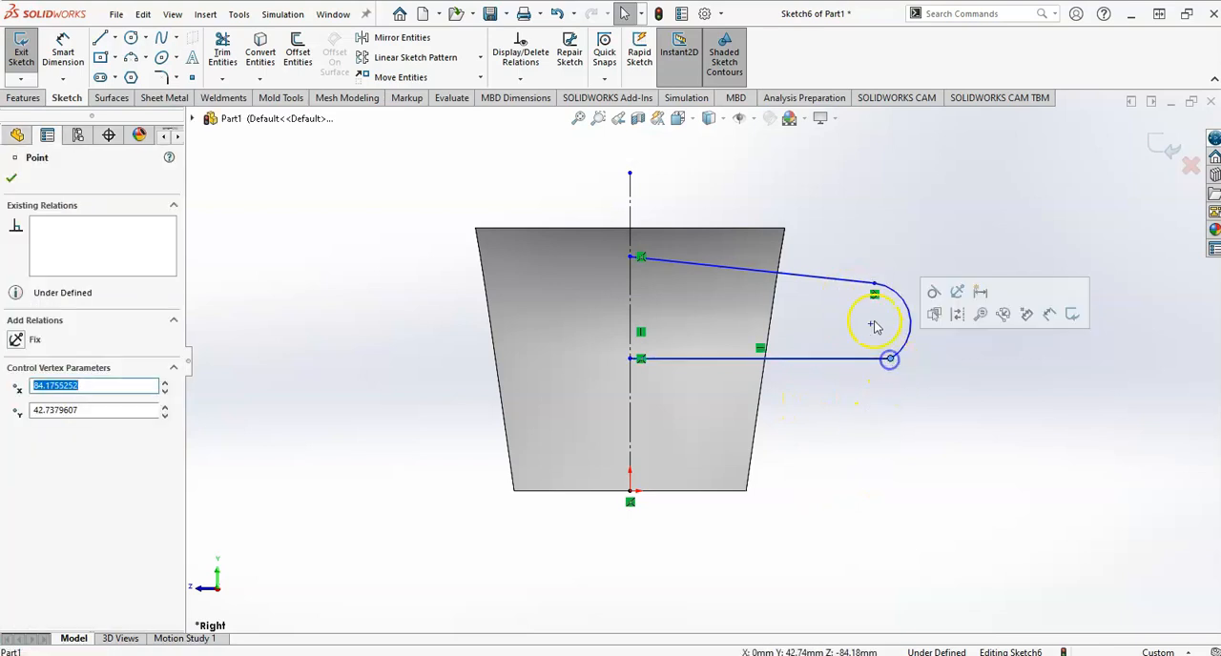
{"action": "left_click", "coordinate": [934, 290]}
{"action": "left_click", "coordinate": [851, 477]}
Dimension the handle path's lower line 35 mm above the mug's base edge.
{"action": "right_click_drag", "start_coordinate": [847, 482], "coordinate": [833, 389]}
{"action": "left_click", "coordinate": [831, 366]}
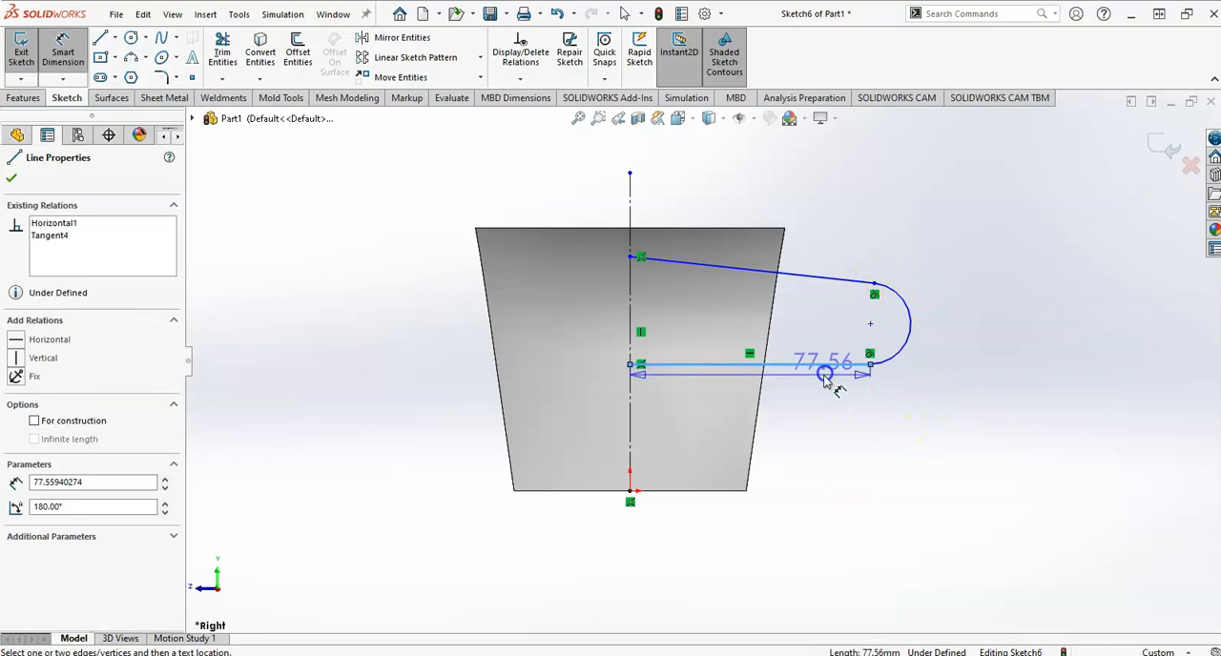
{"action": "left_click", "coordinate": [727, 491]}
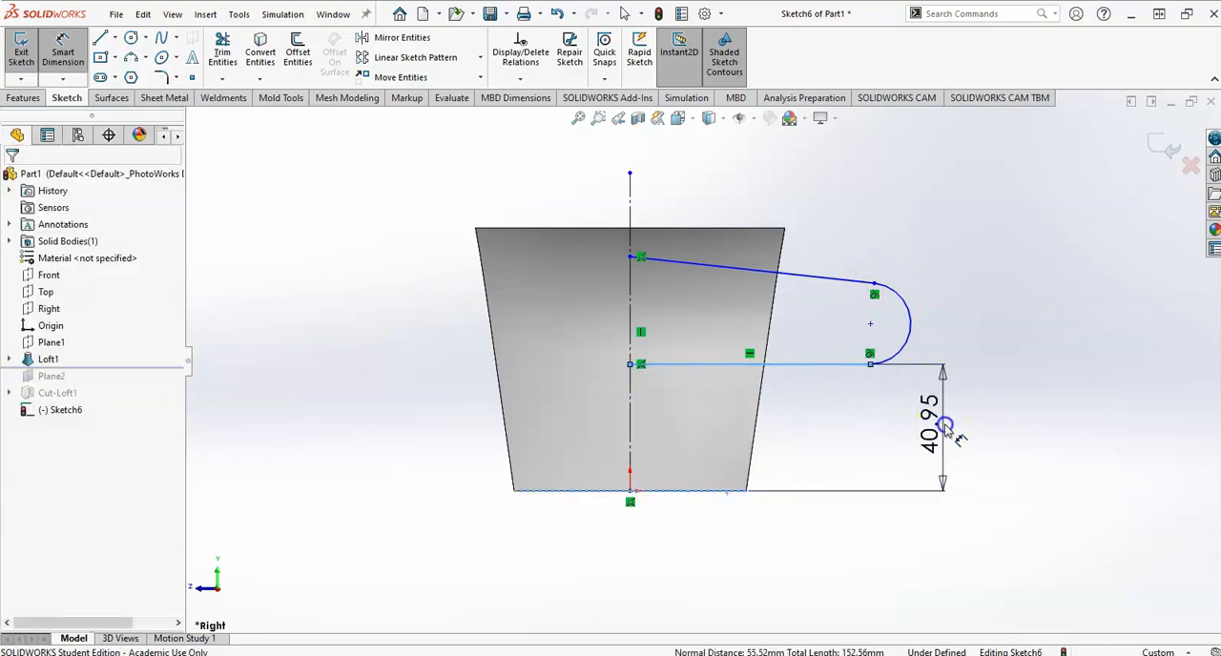
{"action": "left_click", "coordinate": [944, 431]}
{"action": "type", "text": "35"}
{"action": "key", "text": "Return"}
Check the handle's slope in the drawing and set the angle between the path's upper and lower lines to 10 degrees.
{"action": "key", "text": "alt+Tab"}
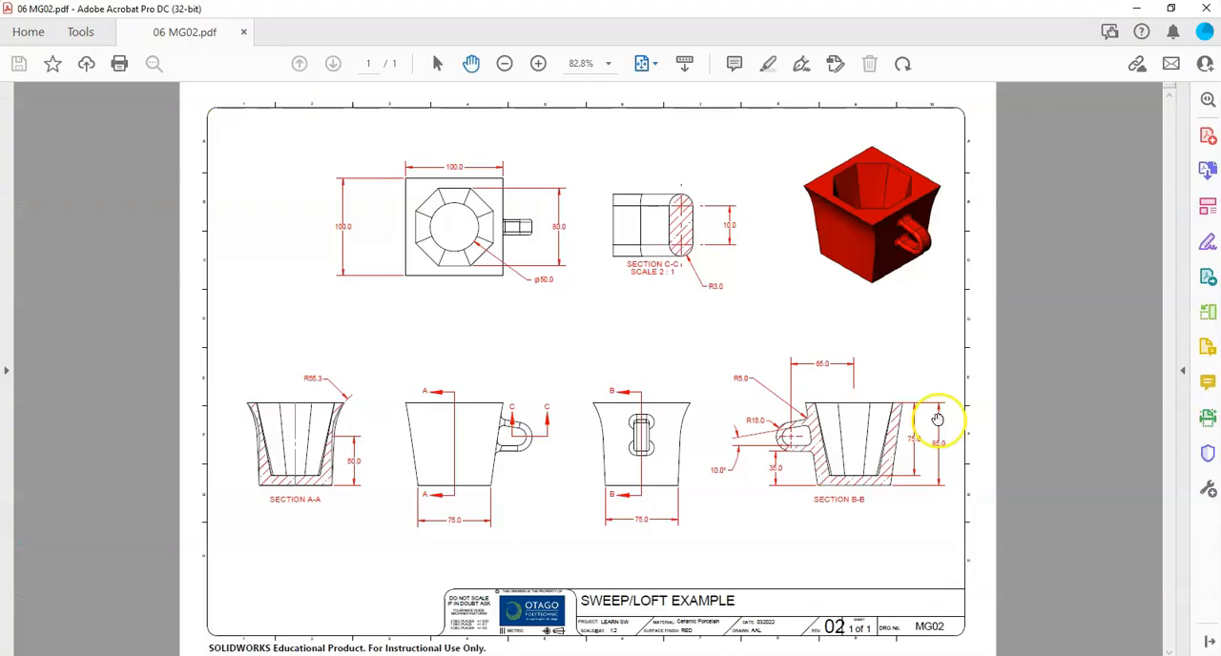
{"action": "key", "text": "alt+Tab"}
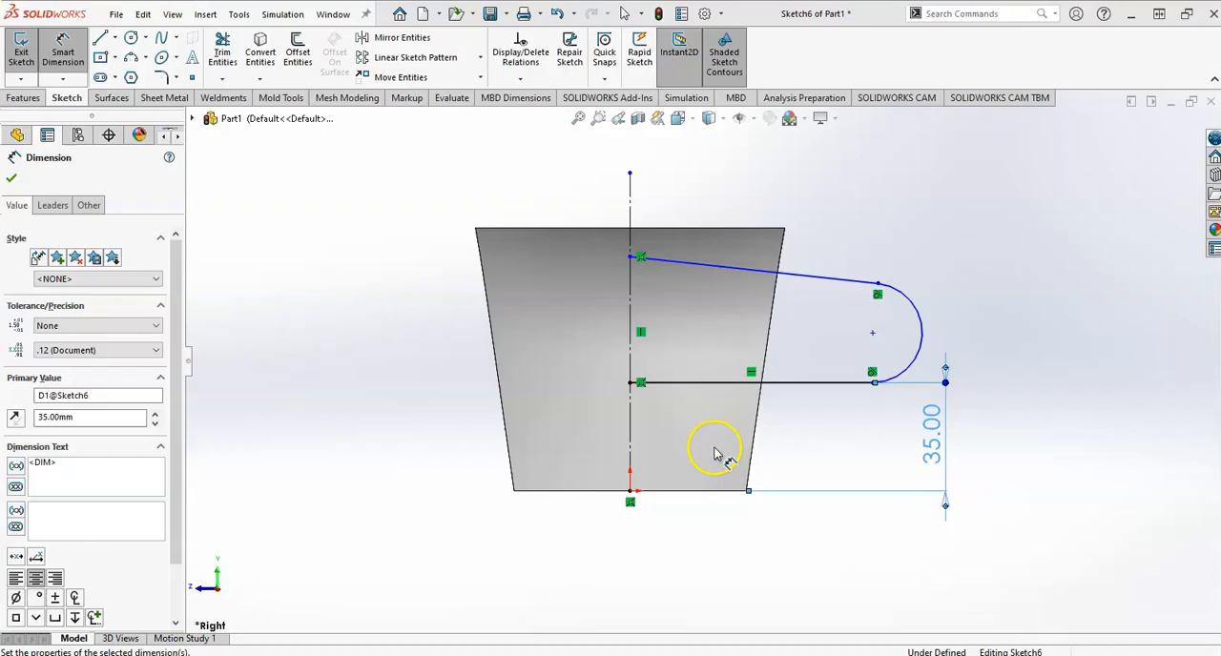
{"action": "left_click", "coordinate": [827, 297]}
{"action": "left_click", "coordinate": [829, 384]}
{"action": "left_click", "coordinate": [725, 268]}
{"action": "left_click", "coordinate": [419, 323]}
{"action": "type", "text": "10"}
{"action": "key", "text": "Return"}
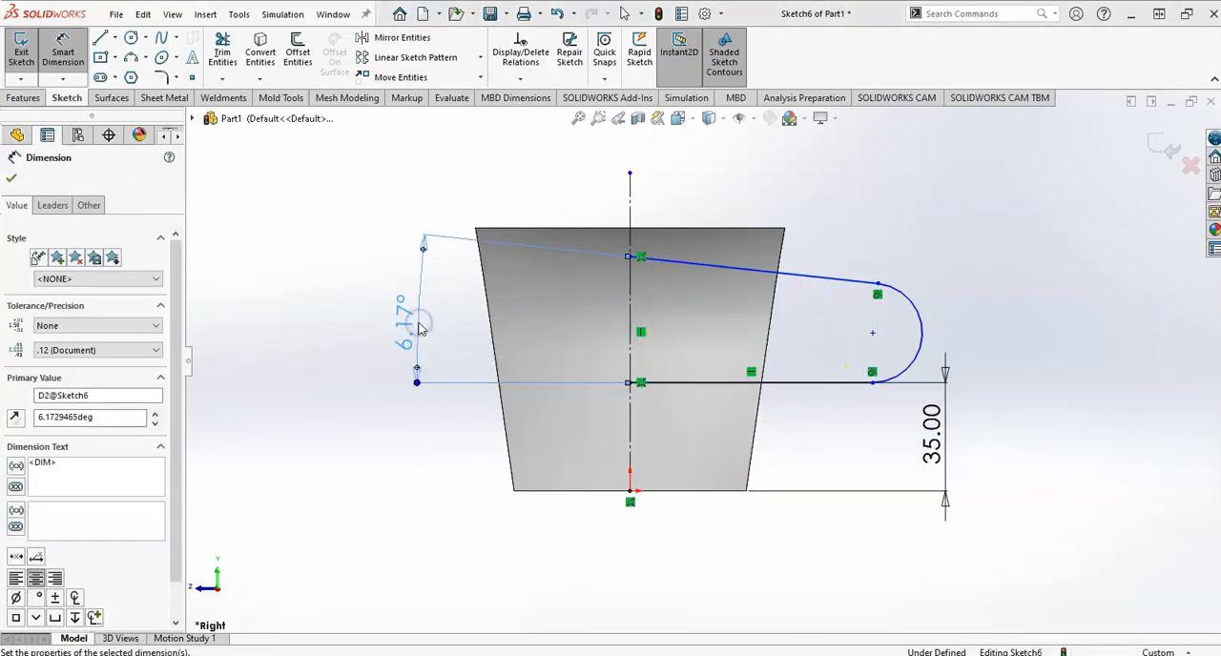
{"action": "scroll", "coordinate": [735, 341], "scroll_direction": "up", "scroll_amount": 2}
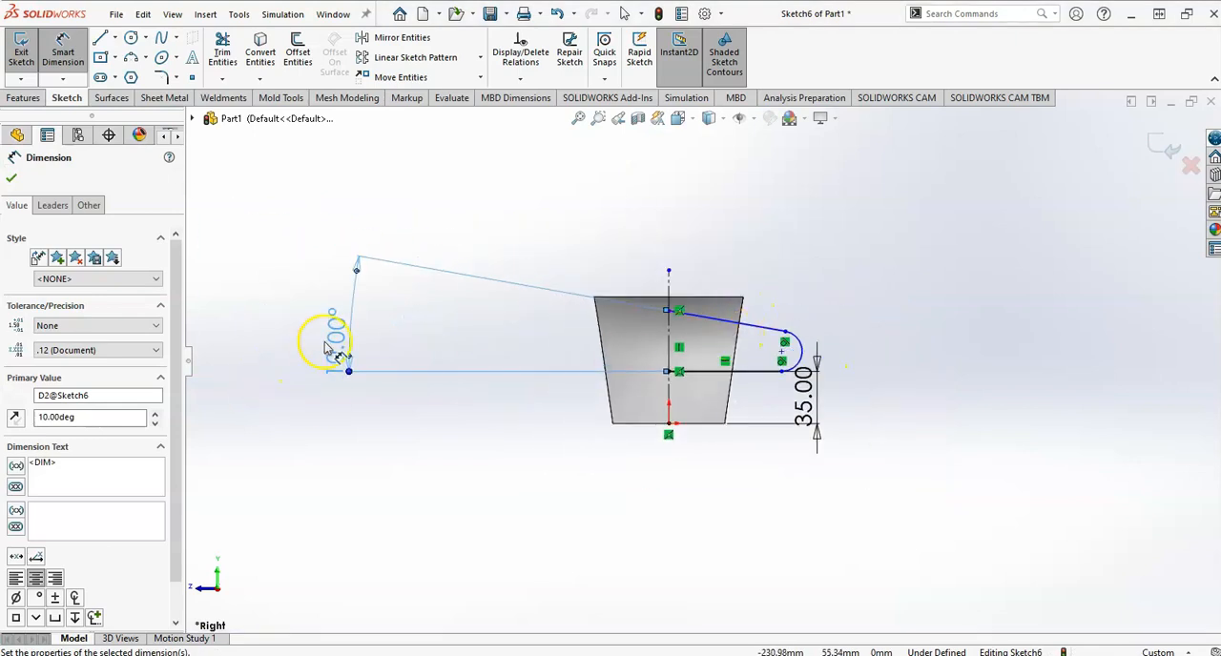
Check the handle in the drawing, then dimension the handle path's end arc with a 15 mm radius.
{"action": "scroll", "coordinate": [749, 345], "scroll_direction": "down", "scroll_amount": 4}
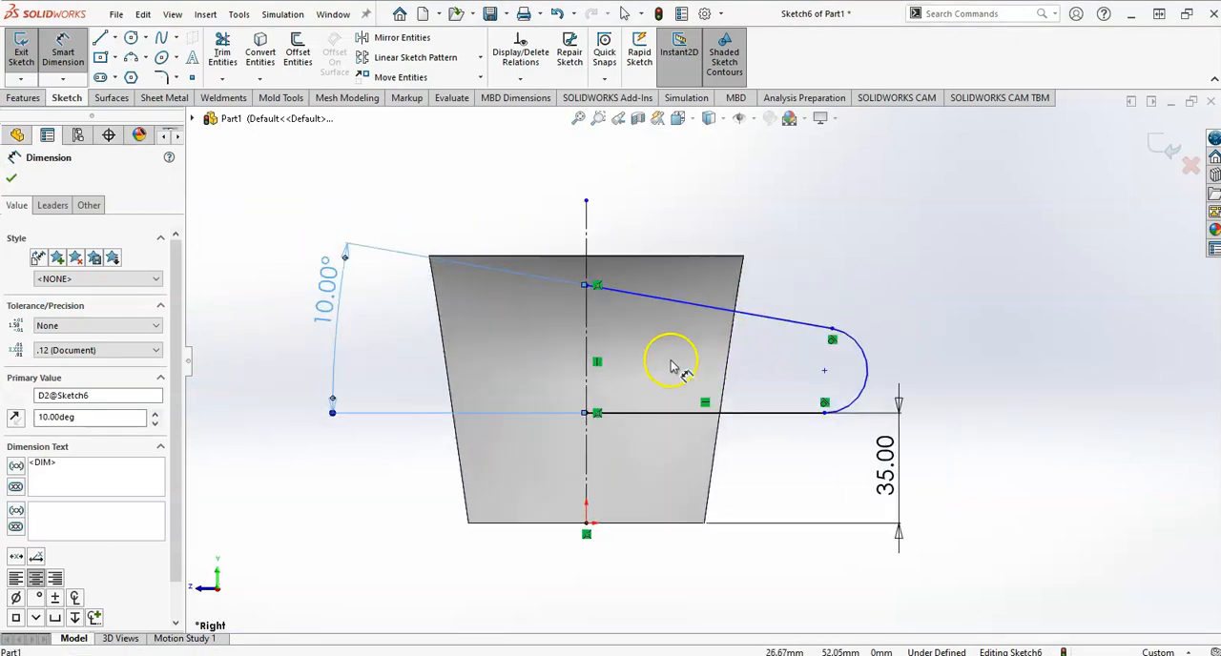
{"action": "scroll", "coordinate": [658, 363], "scroll_direction": "down", "scroll_amount": 1}
{"action": "key", "text": "alt+Tab"}
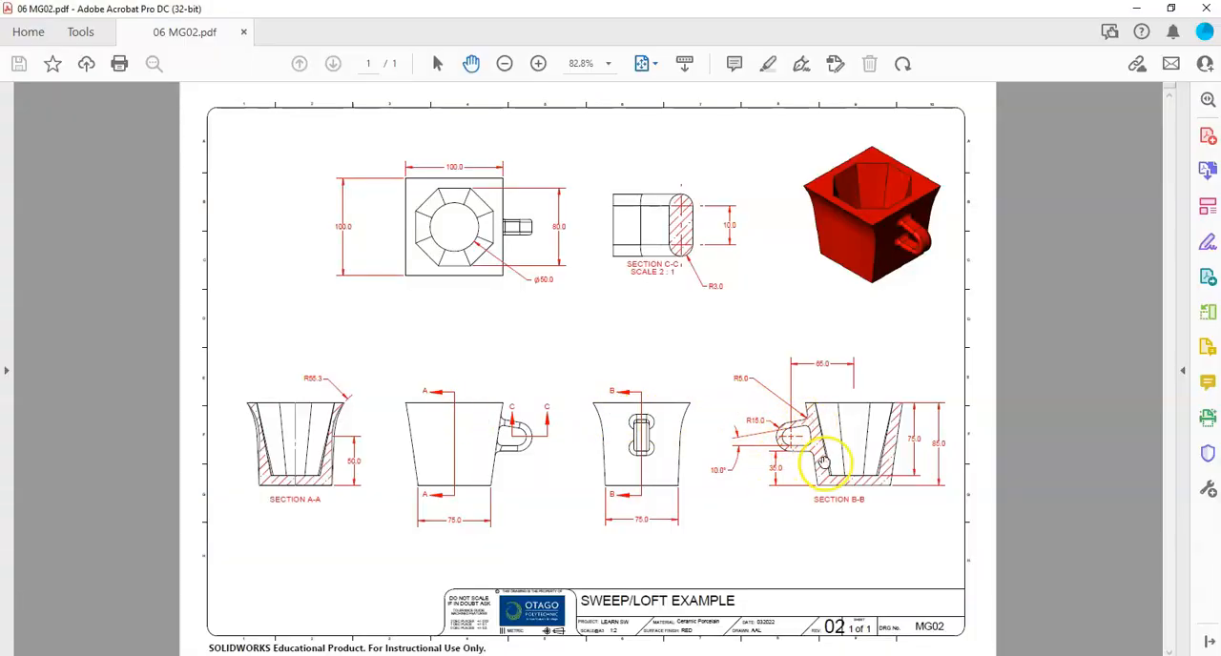
{"action": "key", "text": "alt+Tab"}
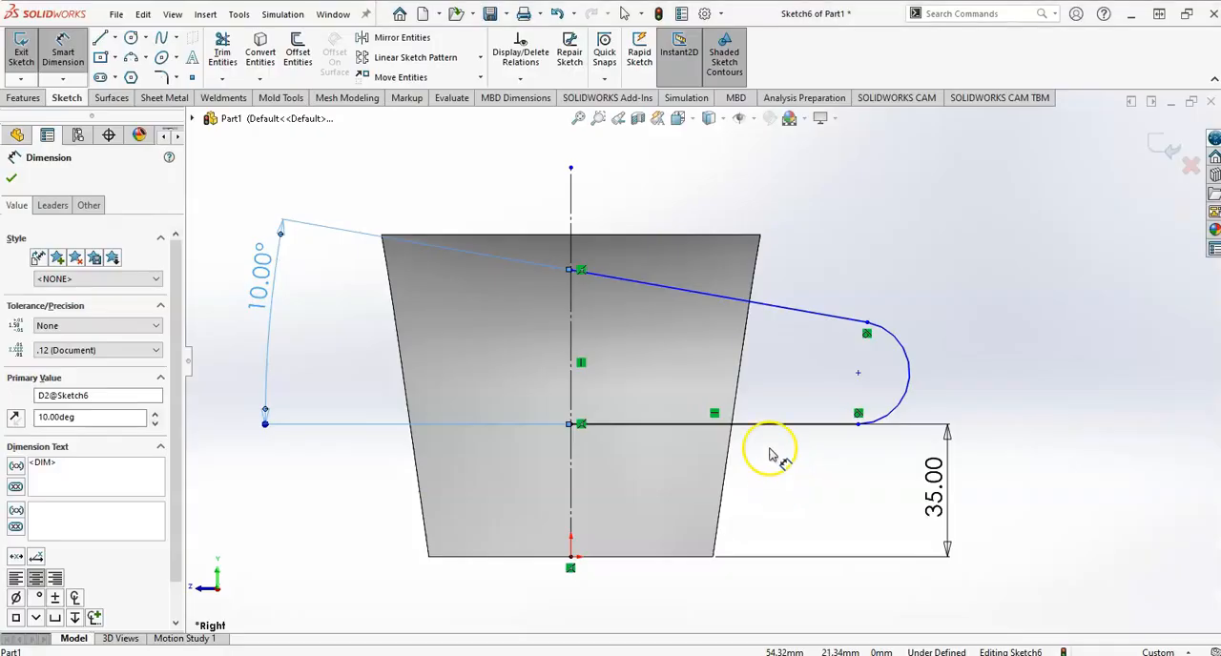
{"action": "left_click", "coordinate": [911, 367]}
{"action": "left_click", "coordinate": [1001, 286]}
{"action": "key", "text": "Return"}
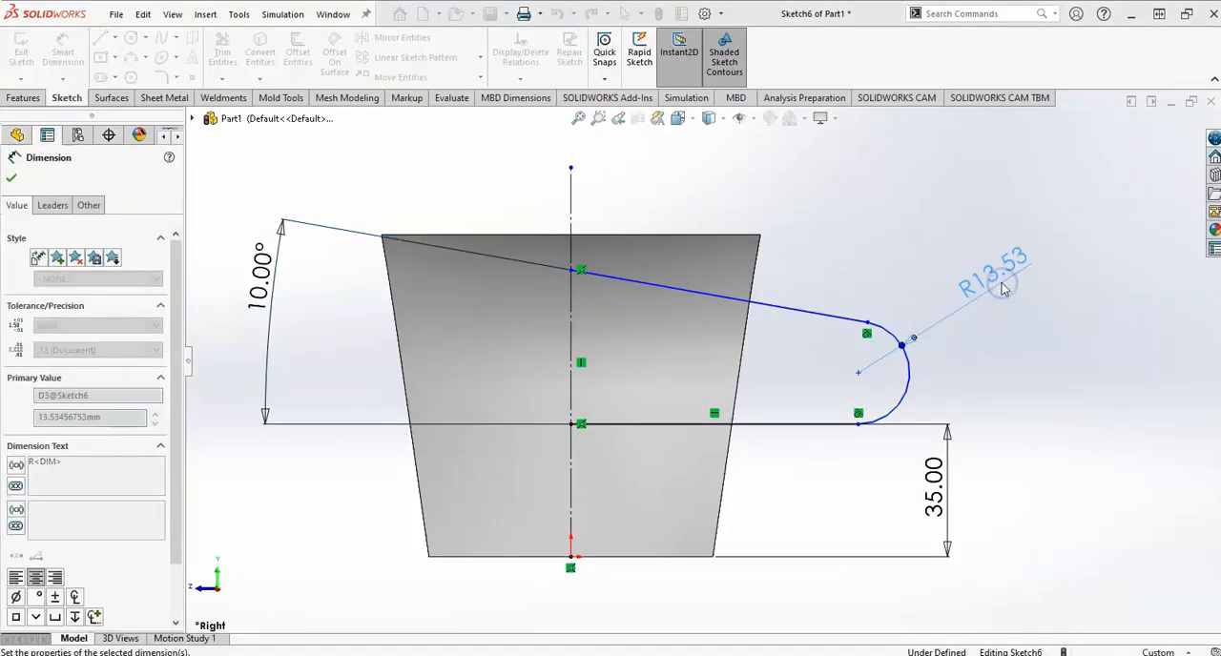
Check the drawing again and dimension the end arc's centre 65 mm from the mug's vertical centreline.
{"action": "key", "text": "alt+Tab"}
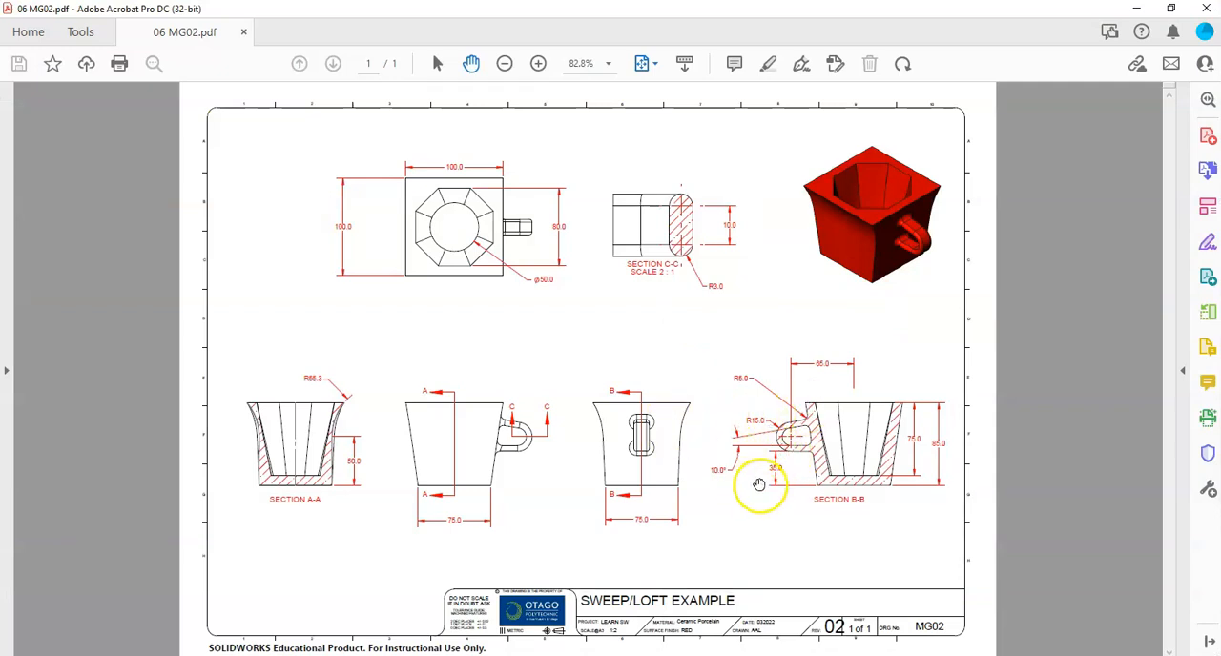
{"action": "key", "text": "alt+Tab"}
{"action": "left_click", "coordinate": [857, 368]}
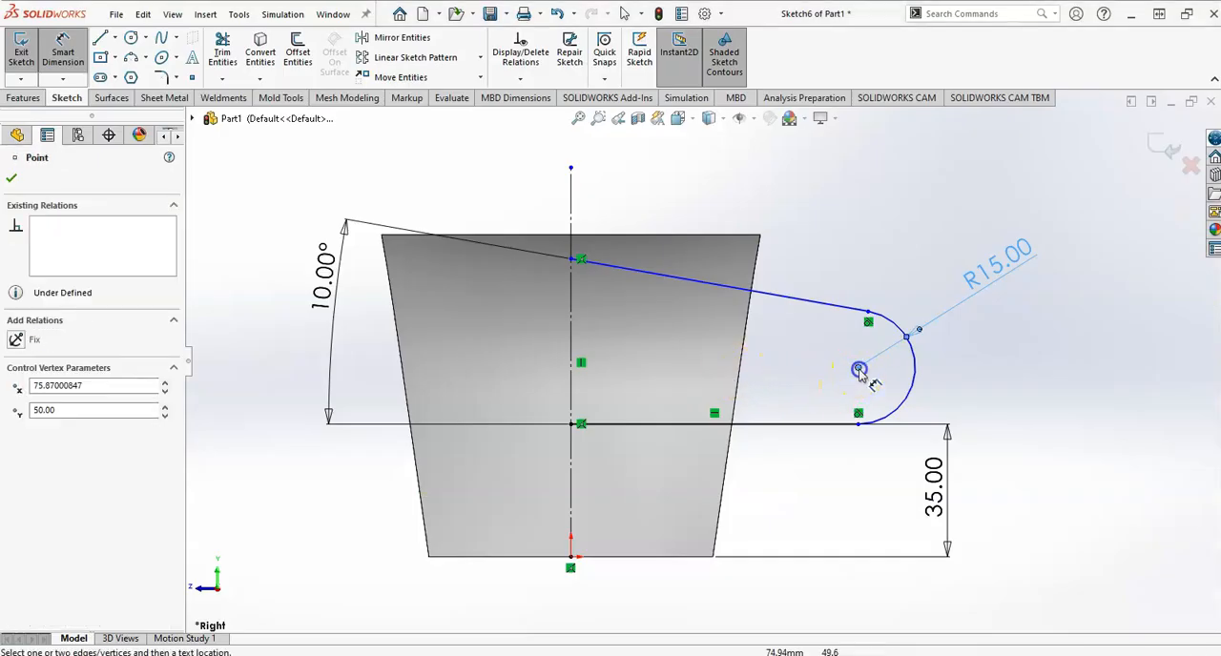
{"action": "left_click", "coordinate": [858, 368]}
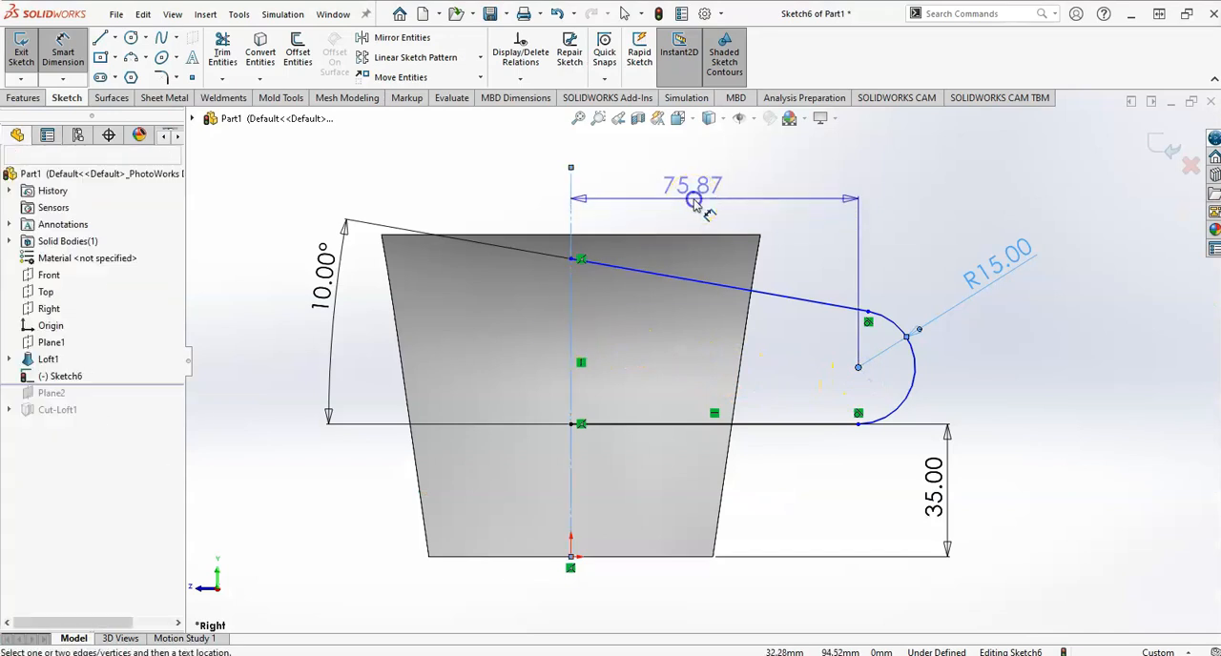
{"action": "left_click", "coordinate": [620, 187]}
{"action": "type", "text": "65"}
{"action": "key", "text": "Return"}
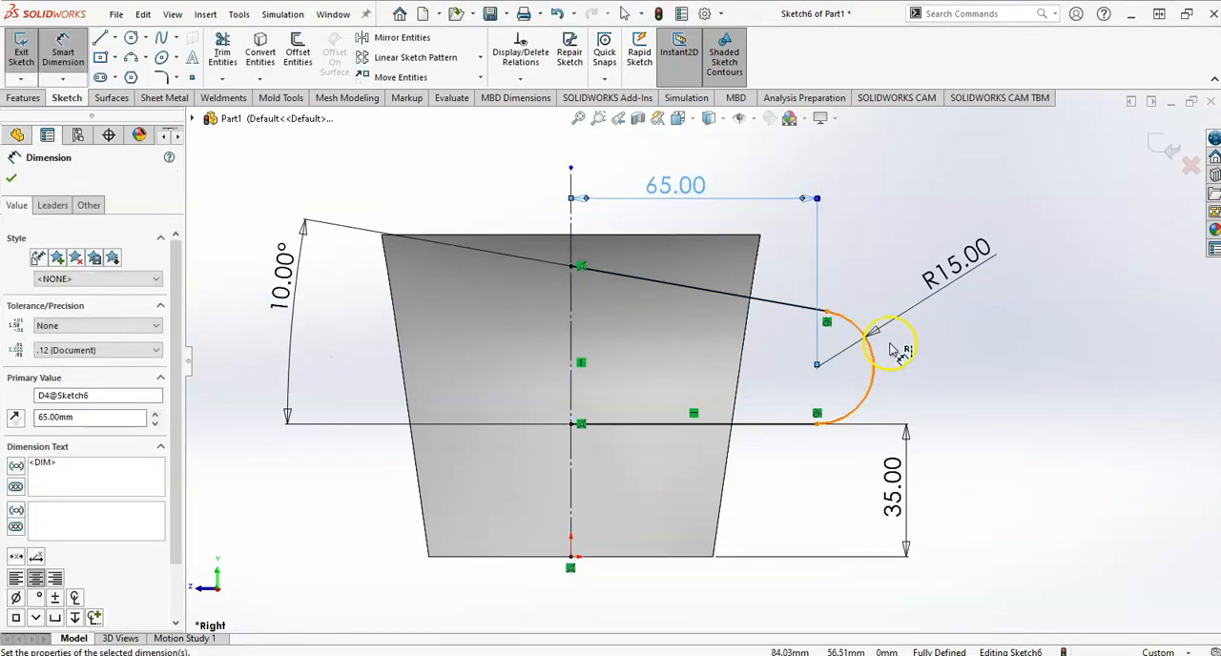
Finish the handle path sketch and view it in 3D against the mug body.
{"action": "scroll", "coordinate": [890, 349], "scroll_direction": "up", "scroll_amount": 2}
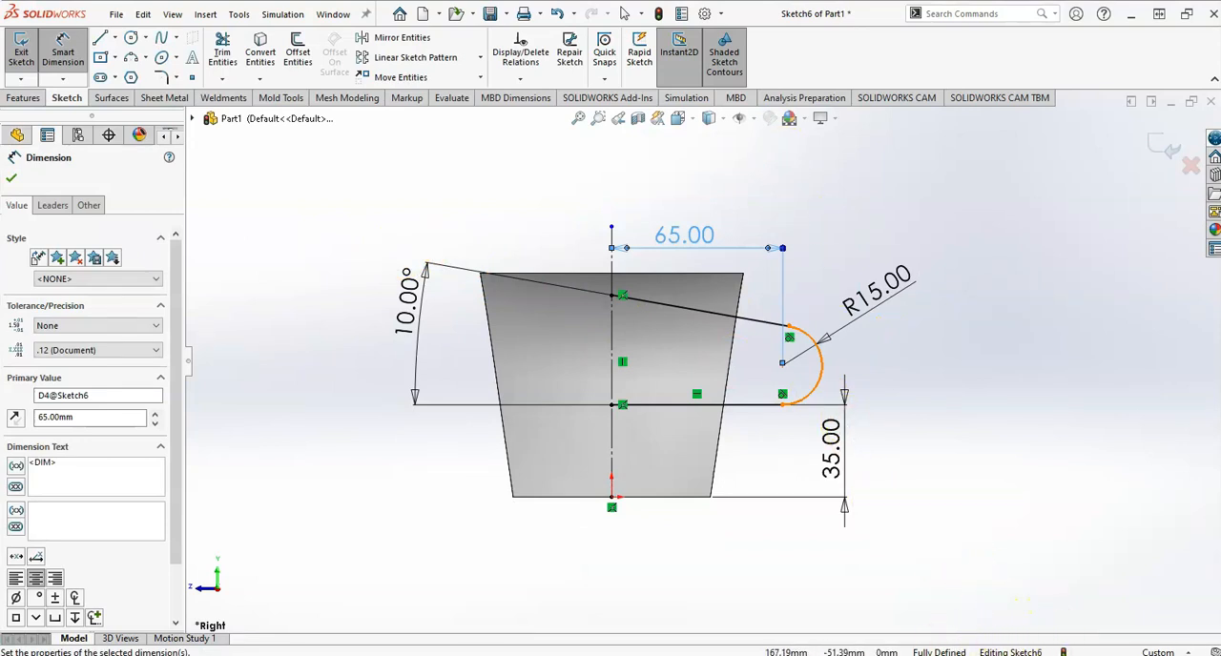
{"action": "left_click", "coordinate": [1155, 144]}
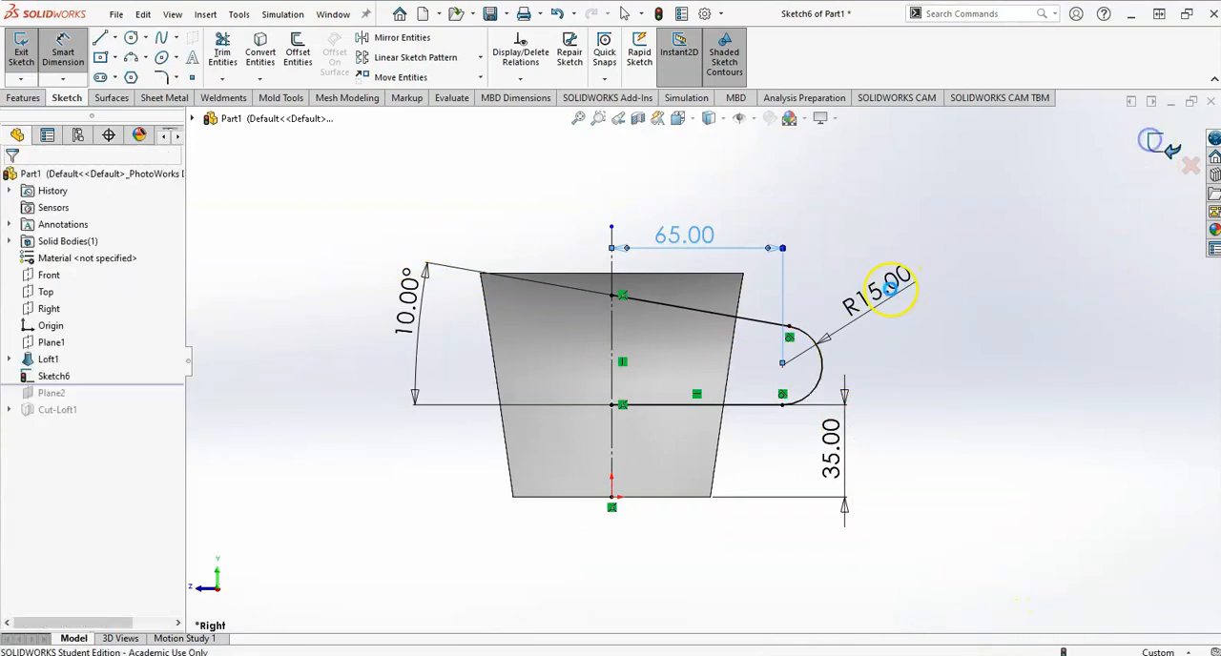
{"action": "middle_click_drag", "start_coordinate": [824, 374], "coordinate": [666, 401]}
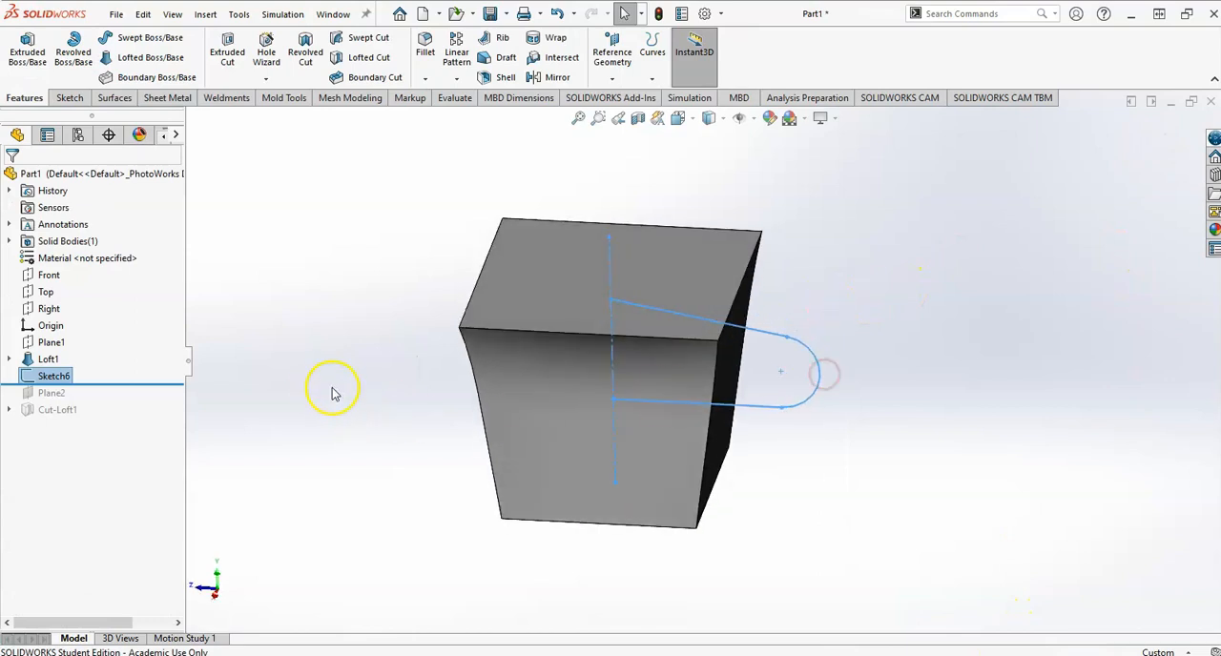
{"action": "mouse_move", "coordinate": [320, 365]}
{"action": "middle_mouse_down"}
{"action": "mouse_move", "coordinate": [314, 343]}
{"action": "mouse_move", "coordinate": [325, 352]}
{"action": "middle_mouse_up"}
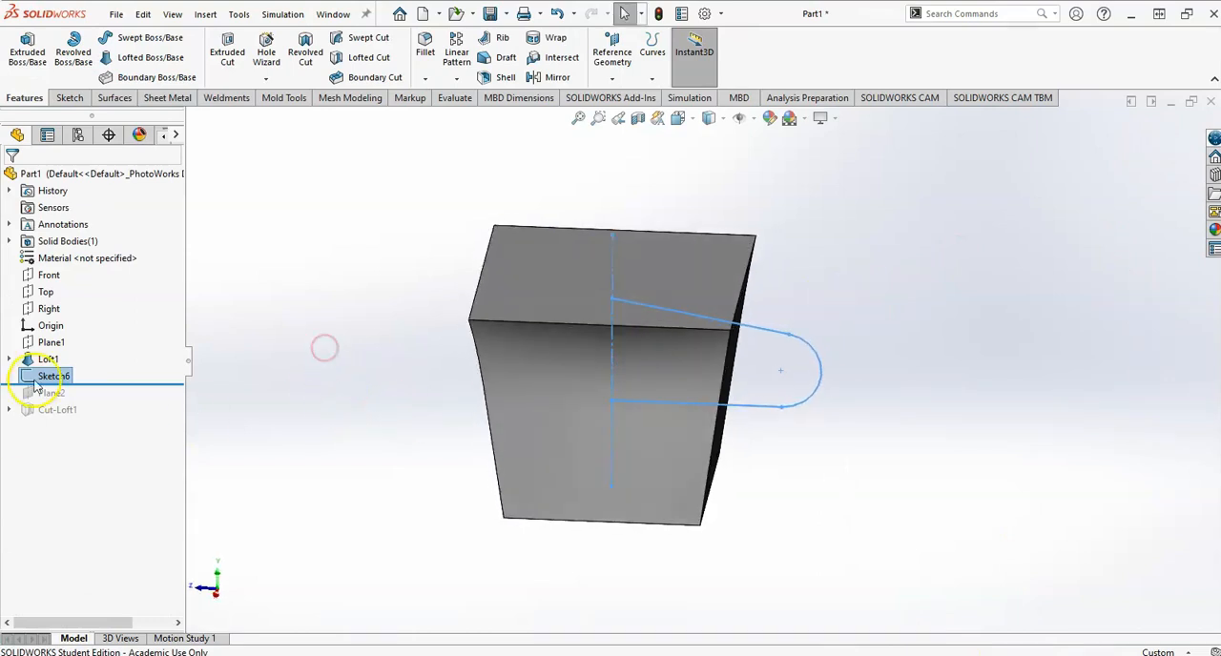
Start a new sketch on the Front plane and view it straight on.
{"action": "left_click", "coordinate": [48, 275]}
{"action": "middle_click_drag", "start_coordinate": [324, 372], "coordinate": [403, 280]}
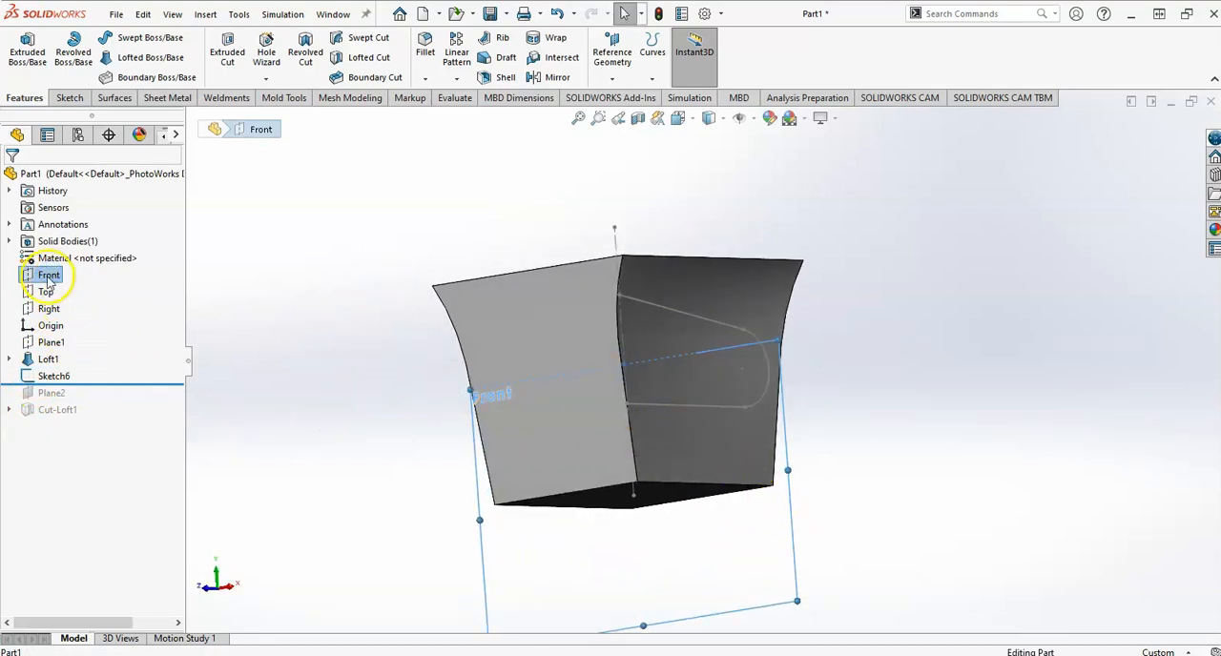
{"action": "left_click", "coordinate": [277, 278]}
{"action": "left_click", "coordinate": [43, 275]}
{"action": "left_click", "coordinate": [63, 246]}
{"action": "key", "text": "space"}
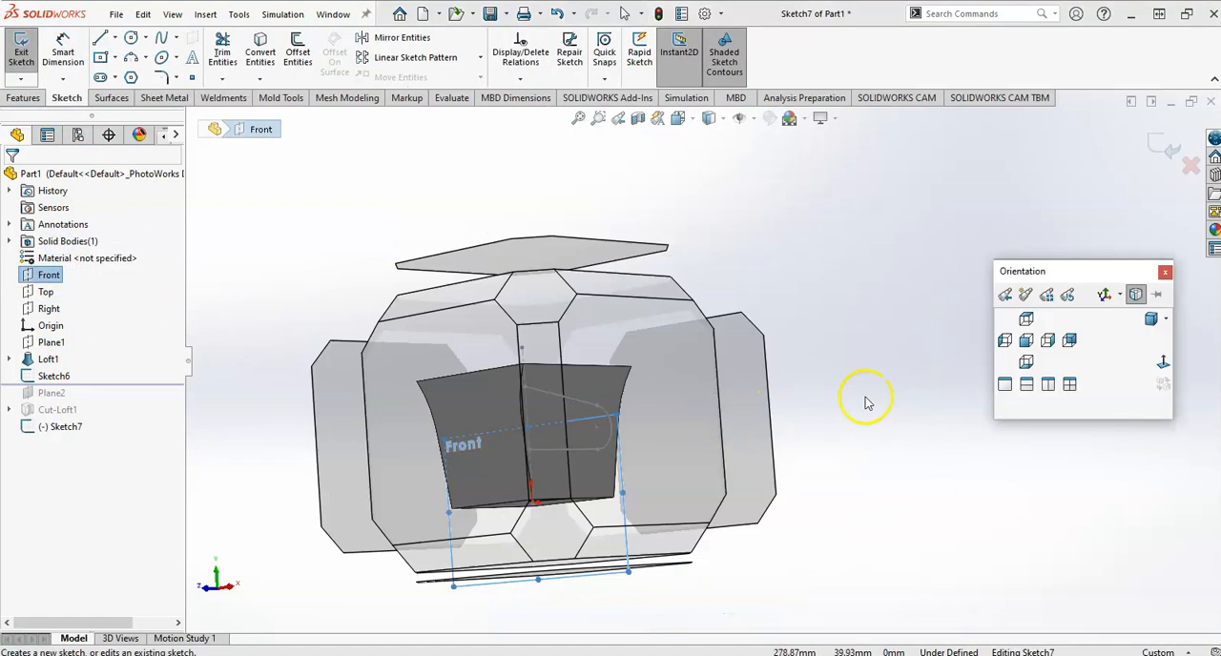
{"action": "left_click", "coordinate": [1163, 362]}
{"action": "scroll", "coordinate": [886, 441], "scroll_direction": "up", "scroll_amount": 4}
{"action": "scroll", "coordinate": [717, 417], "scroll_direction": "down", "scroll_amount": 4}
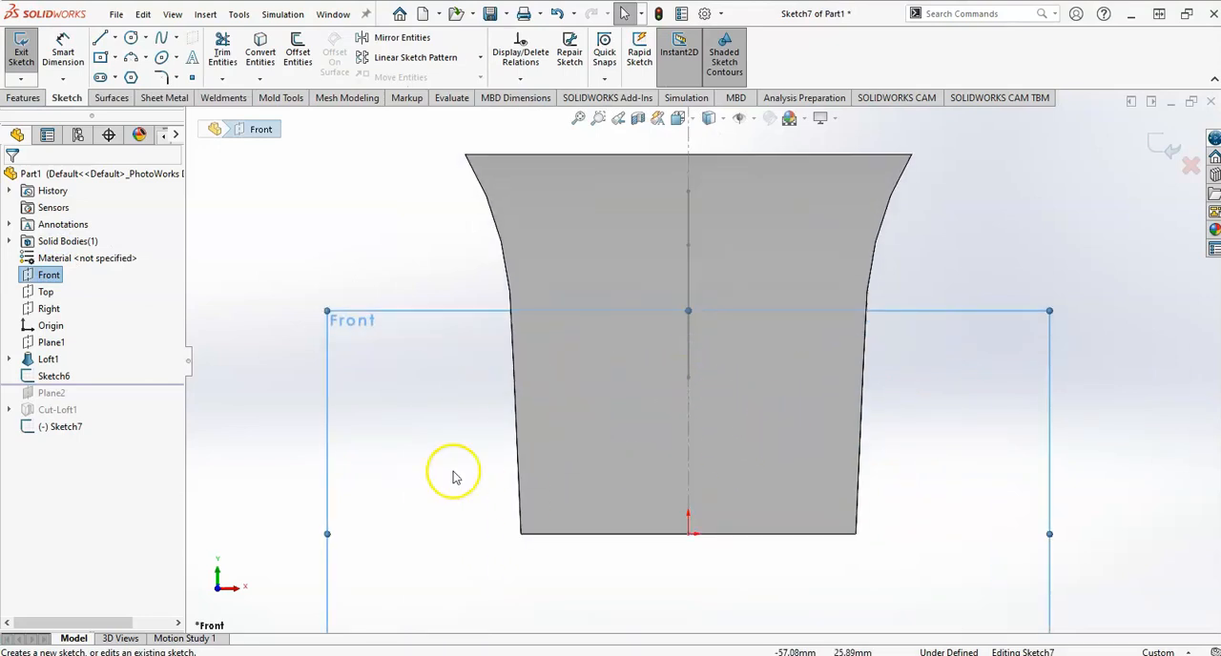
Consult the drawing and sketch a horizontal straight slot below the mug's base, about 26 mm between centres and 11 mm wide.
{"action": "key", "text": "alt+Tab"}
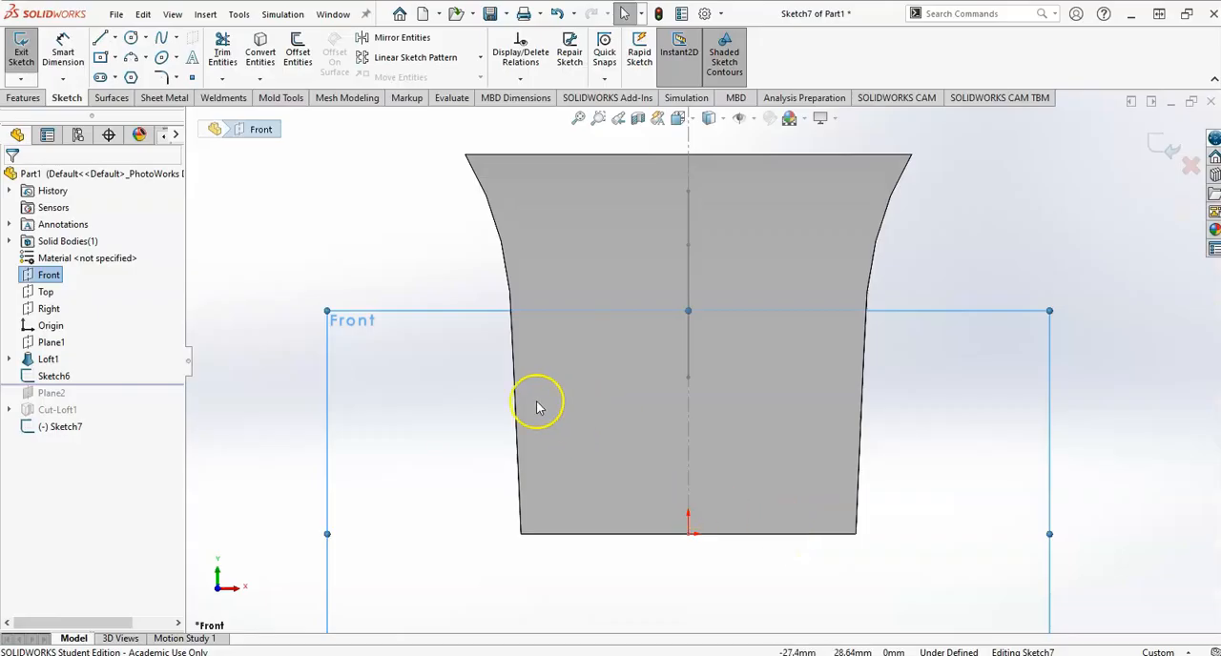
{"action": "left_click", "coordinate": [100, 76]}
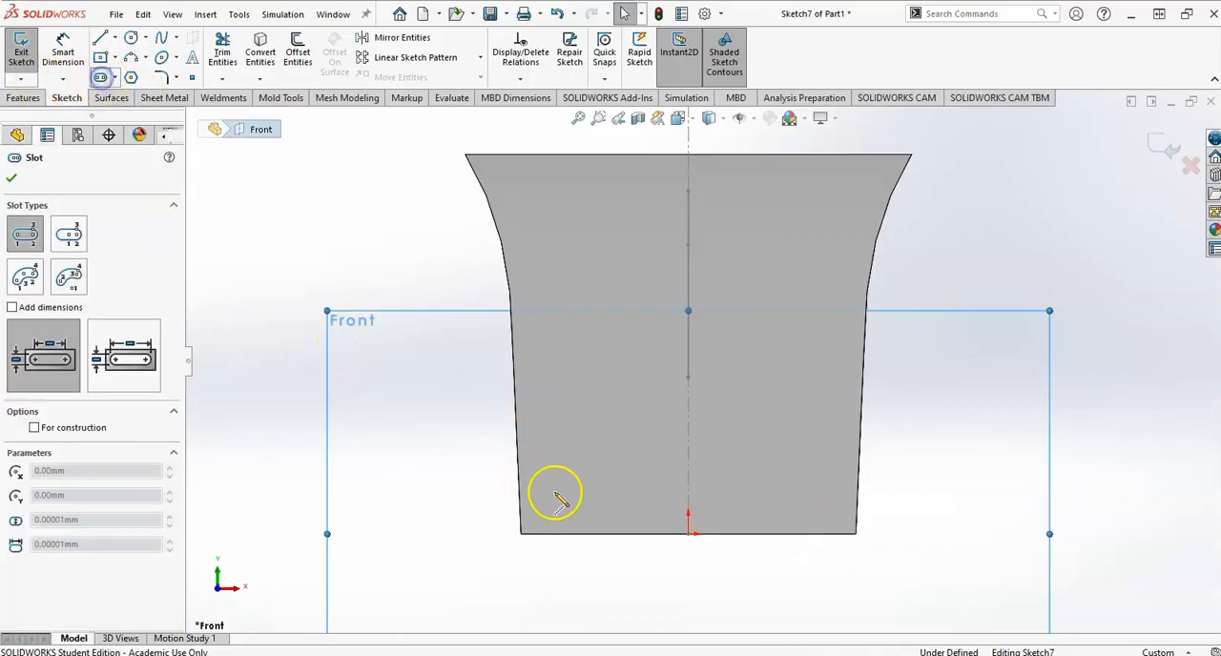
{"action": "left_click", "coordinate": [612, 594]}
{"action": "left_click", "coordinate": [726, 592]}
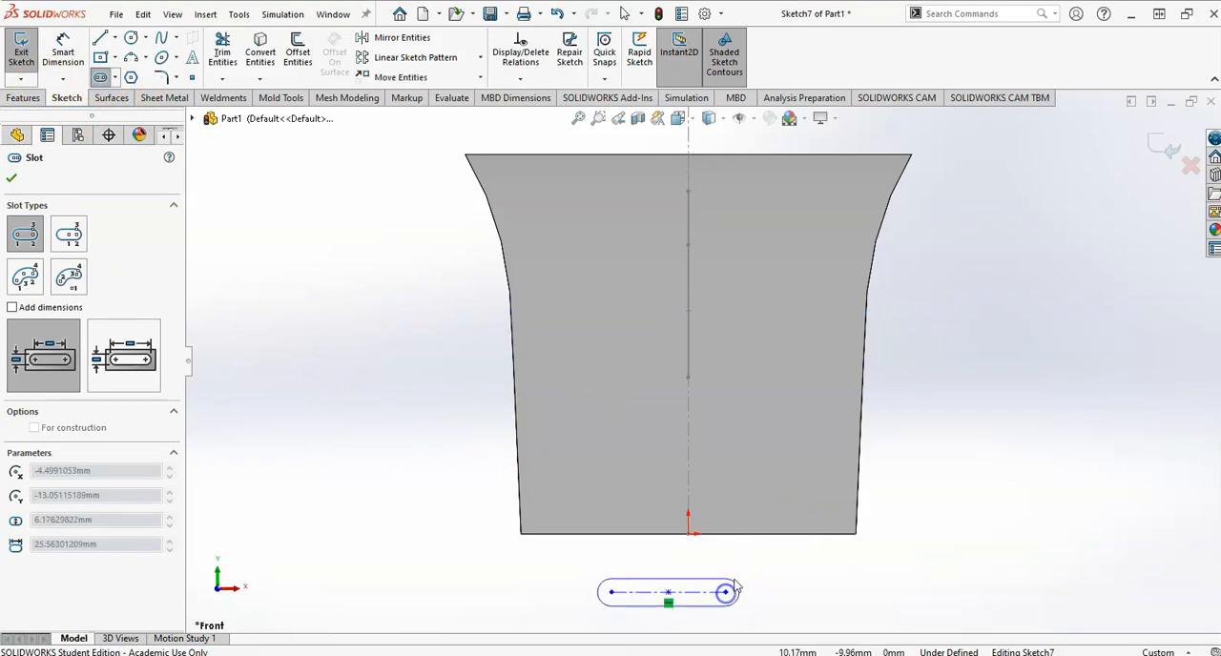
{"action": "left_click", "coordinate": [735, 572]}
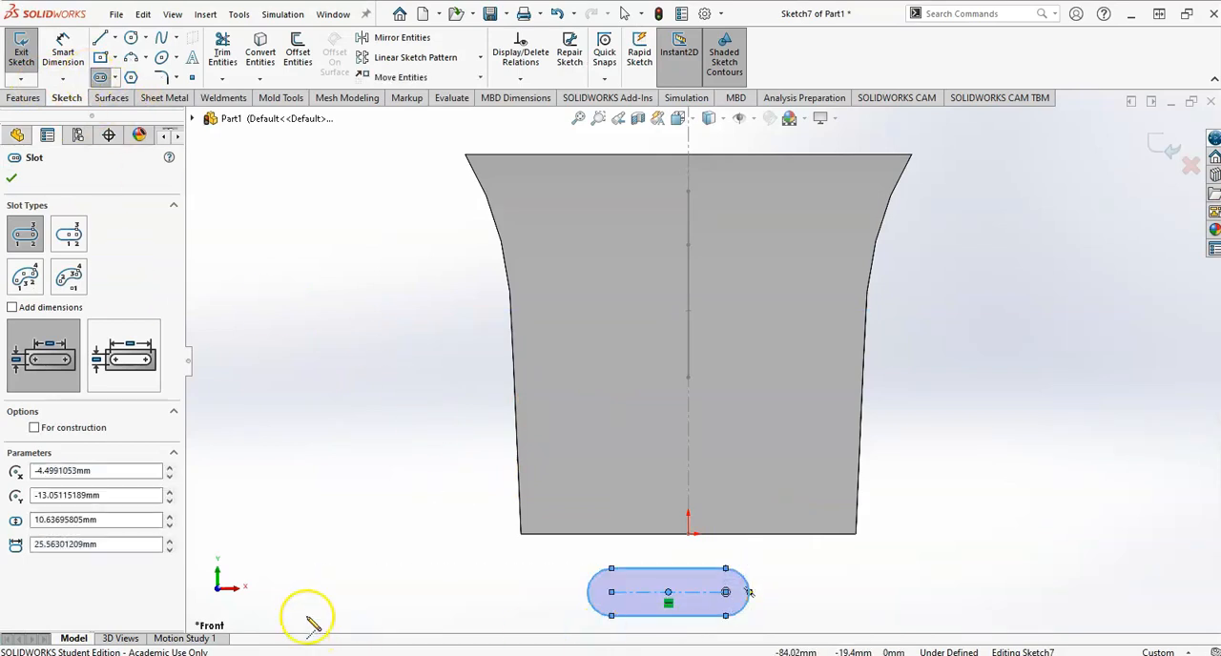
{"action": "left_click", "coordinate": [9, 182]}
{"action": "scroll", "coordinate": [578, 534], "scroll_direction": "up", "scroll_amount": 2}
{"action": "scroll", "coordinate": [739, 571], "scroll_direction": "down", "scroll_amount": 2}
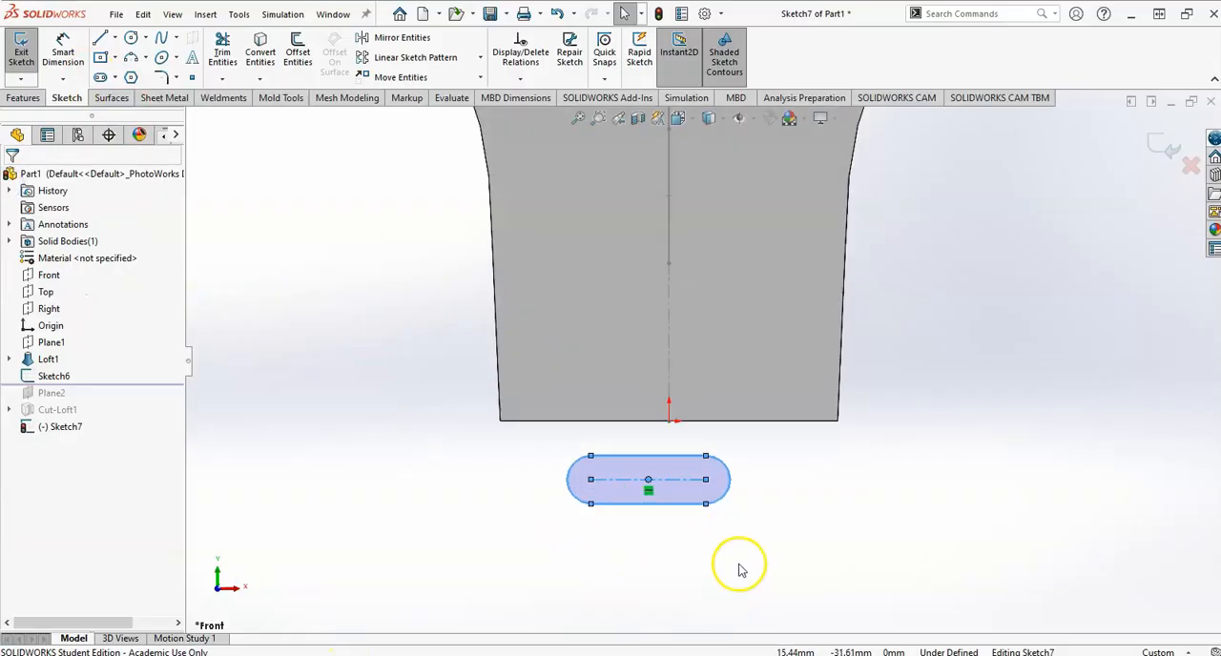
Check the handle section in the drawing and dimension the slot 10 mm between its arc centres.
{"action": "key", "text": "alt+Tab"}
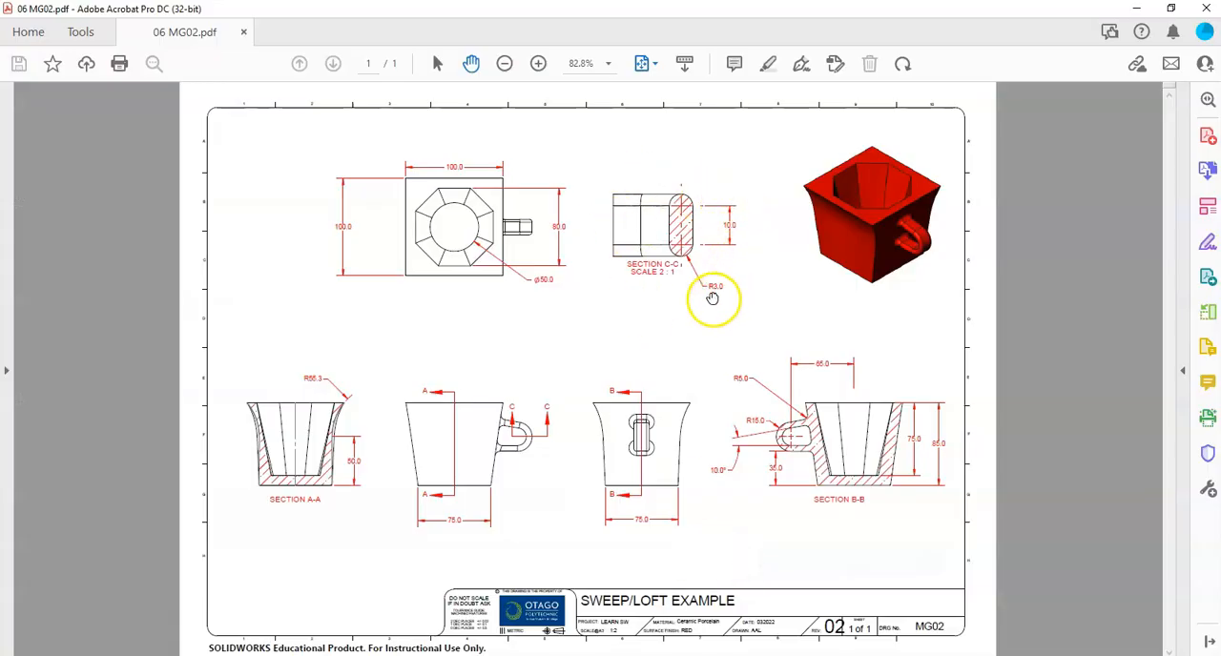
{"action": "key", "text": "alt+Tab"}
{"action": "right_click_drag", "start_coordinate": [526, 574], "coordinate": [538, 460]}
{"action": "left_click", "coordinate": [622, 487]}
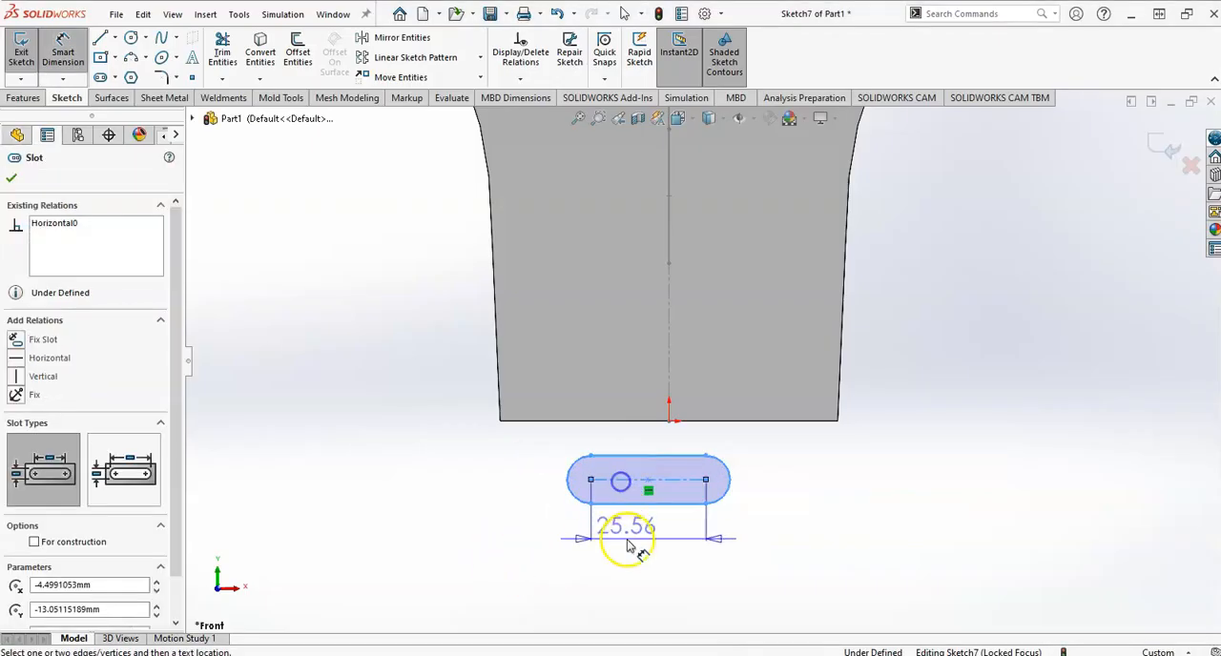
{"action": "left_click", "coordinate": [629, 545]}
{"action": "type", "text": "10"}
{"action": "key", "text": "Return"}
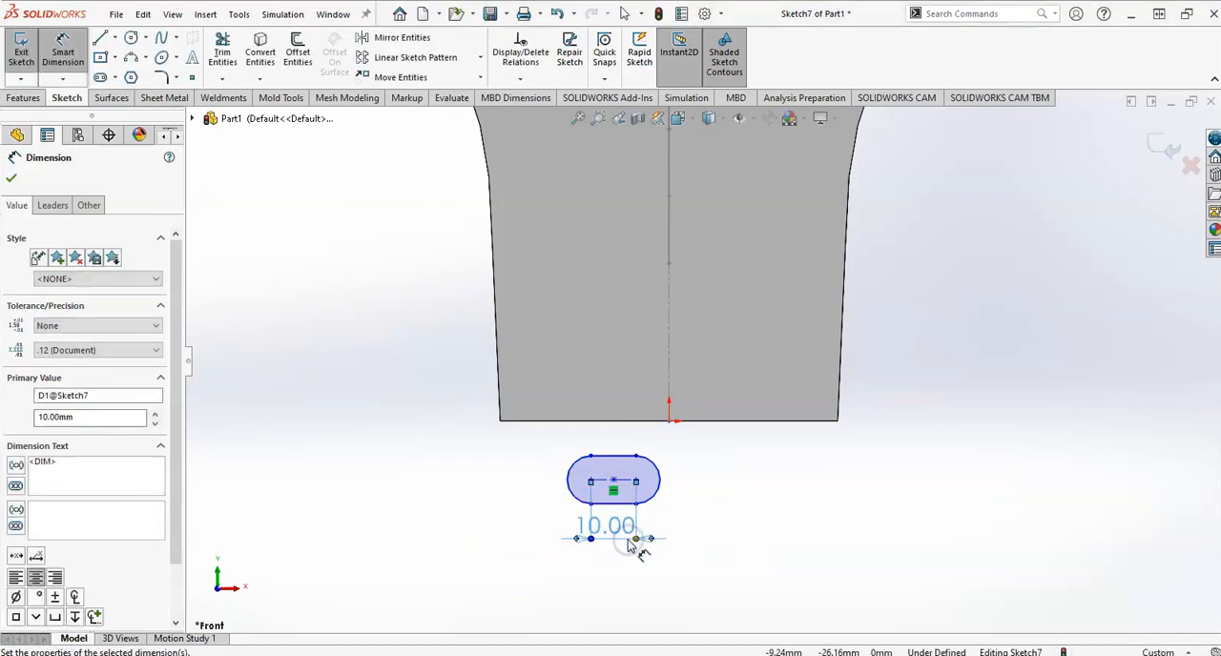
Dimension the slot's end arc with a 3 mm radius.
{"action": "left_click", "coordinate": [657, 494]}
{"action": "left_click", "coordinate": [737, 551]}
{"action": "type", "text": "3"}
{"action": "key", "text": "Return"}
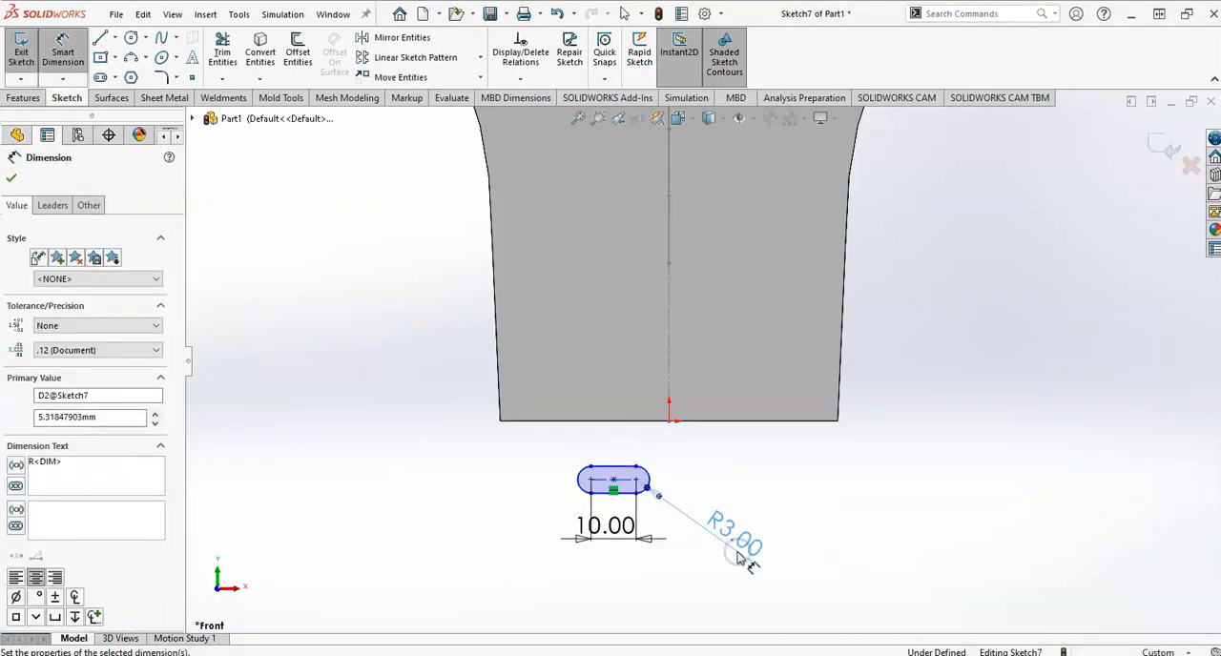
{"action": "key", "text": "Escape"}
{"action": "scroll", "coordinate": [637, 483], "scroll_direction": "down", "scroll_amount": 2}
{"action": "scroll", "coordinate": [647, 468], "scroll_direction": "up", "scroll_amount": 1}
{"action": "middle_click_drag", "start_coordinate": [647, 473], "coordinate": [677, 404]}
{"action": "left_click", "coordinate": [621, 334]}
{"action": "left_click", "coordinate": [578, 445]}
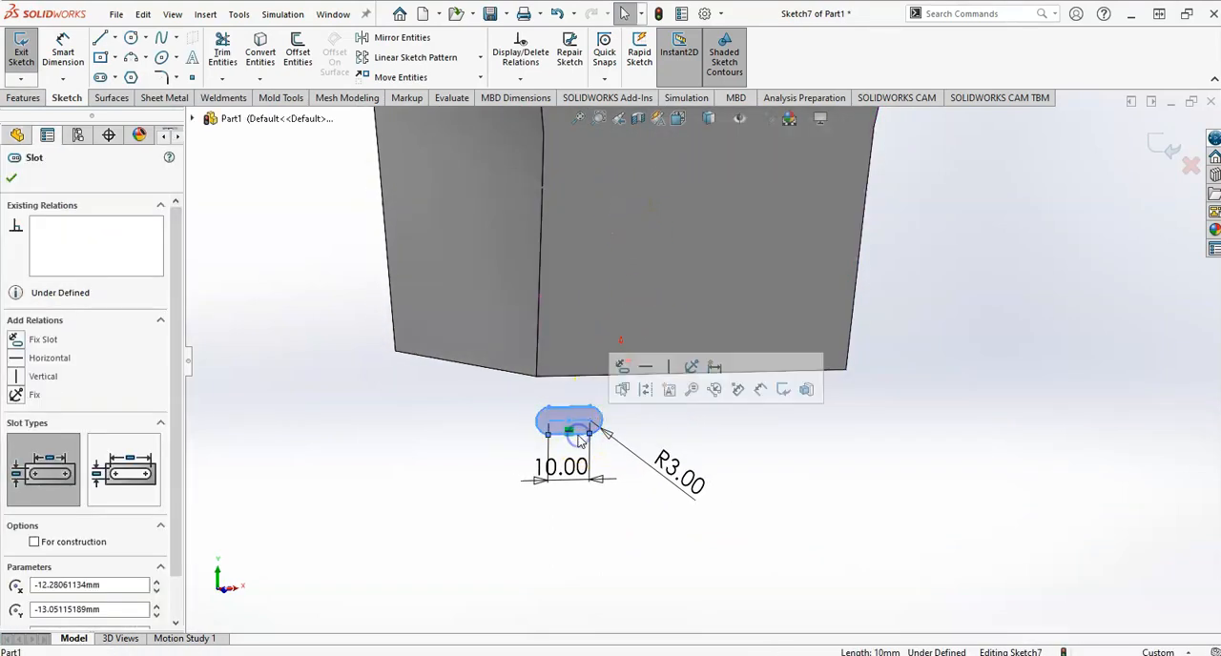
{"action": "left_click", "coordinate": [572, 445]}
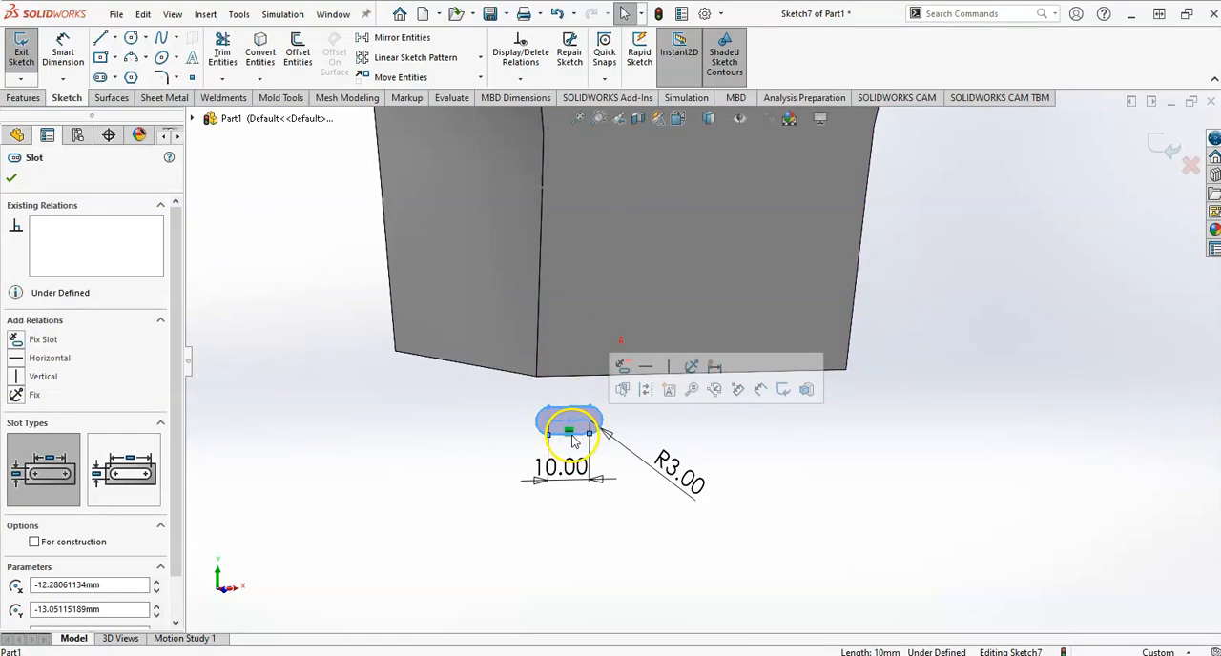
{"action": "right_click", "coordinate": [573, 438]}
{"action": "left_click", "coordinate": [516, 447]}
Make the midpoint of the slot's lower edge coincident with the handle path's lower-line endpoint on the mug's centreline.
{"action": "scroll", "coordinate": [518, 448], "scroll_direction": "down", "scroll_amount": 4}
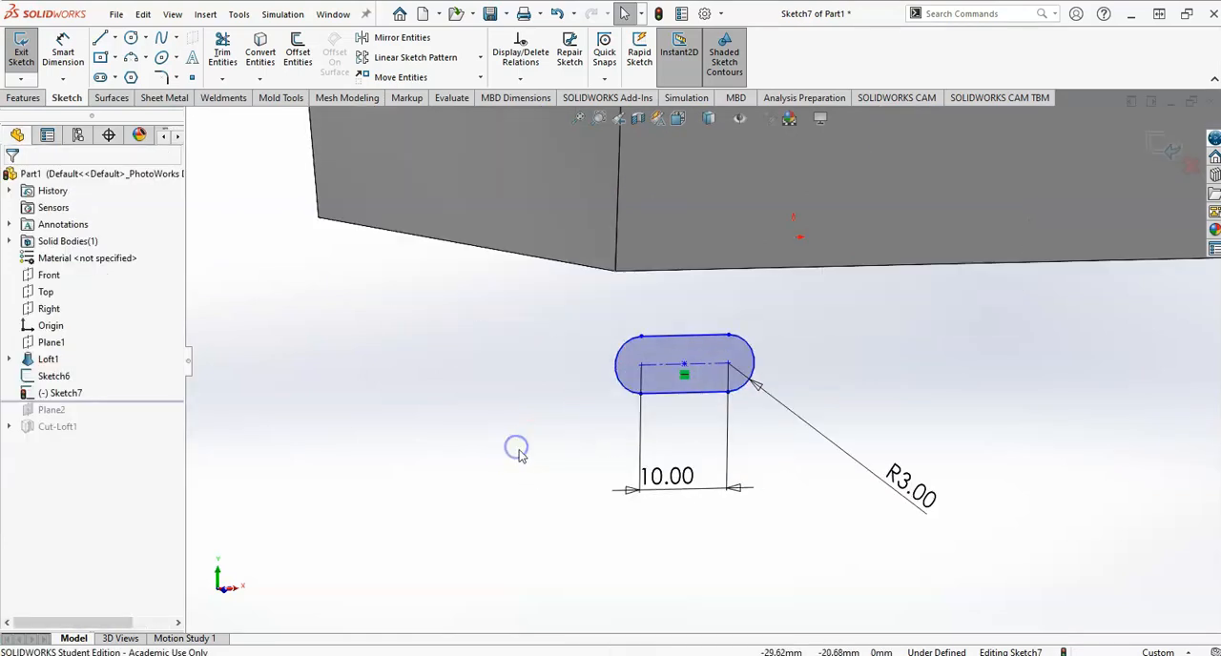
{"action": "right_click", "coordinate": [684, 399]}
{"action": "left_click", "coordinate": [736, 395]}
{"action": "left_click", "coordinate": [687, 374]}
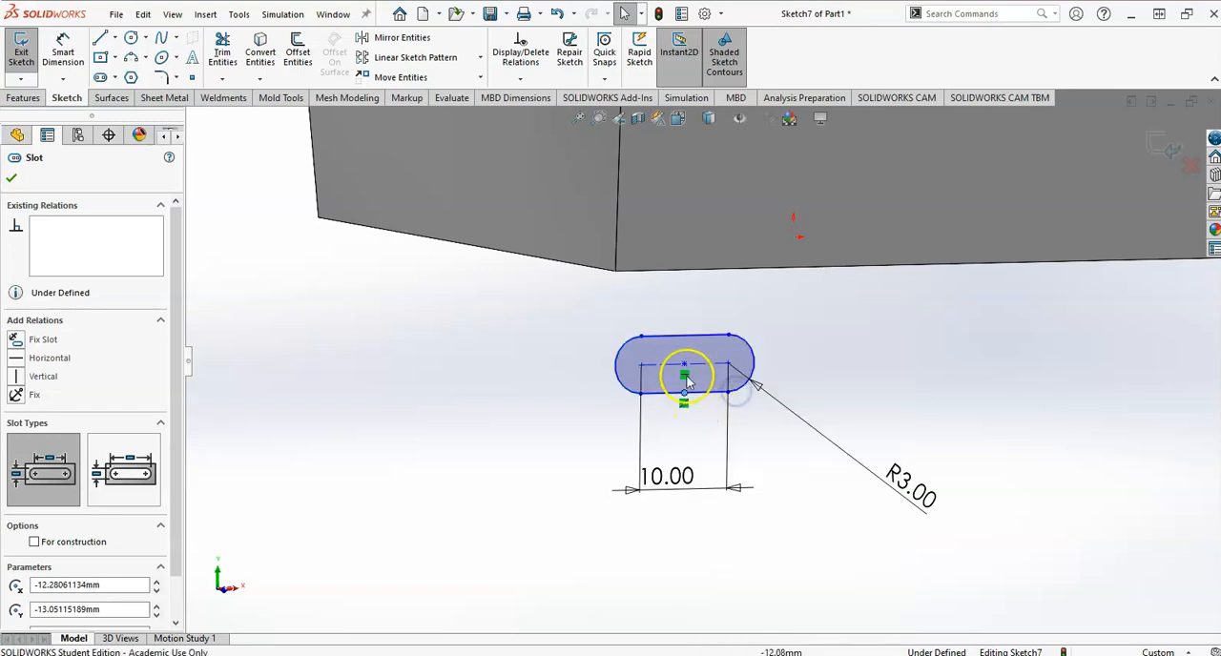
{"action": "scroll", "coordinate": [681, 387], "scroll_direction": "up", "scroll_amount": 6}
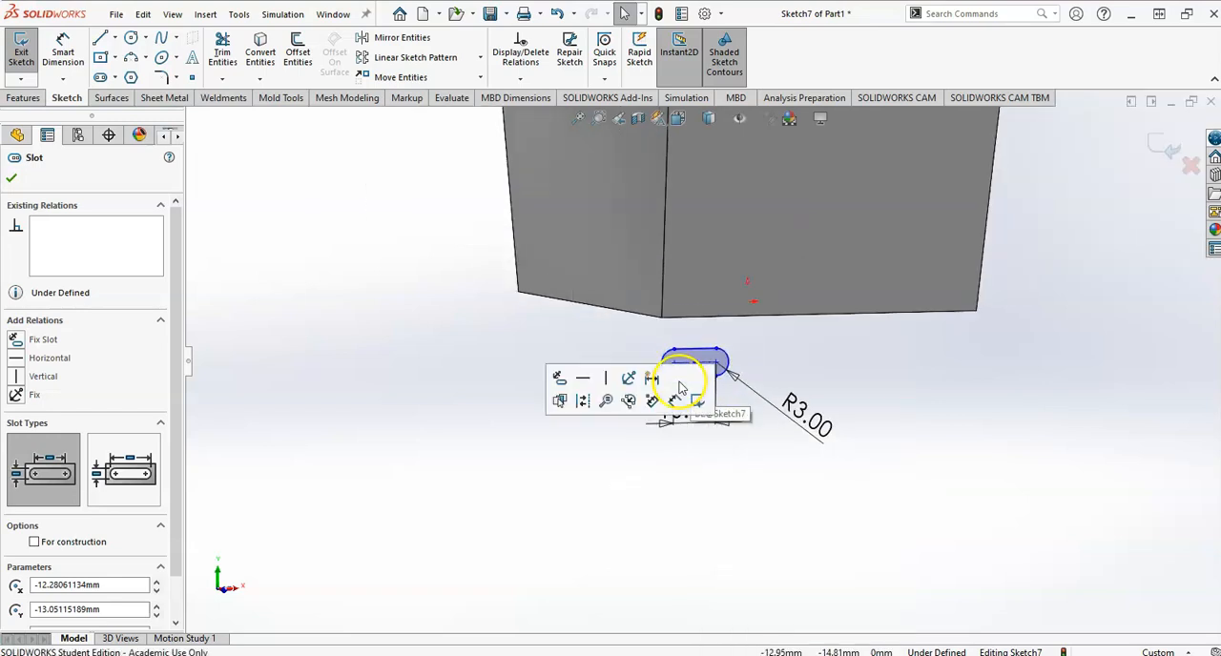
{"action": "left_click", "coordinate": [730, 233]}
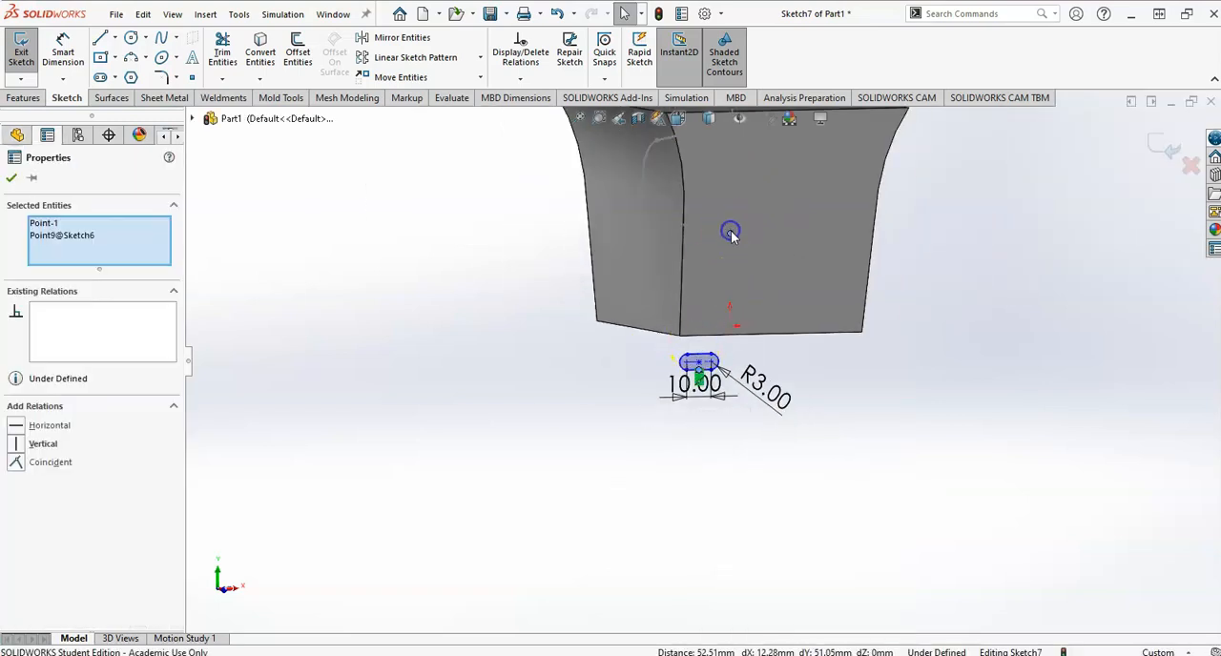
{"action": "left_click", "coordinate": [17, 465]}
{"action": "left_click", "coordinate": [449, 395]}
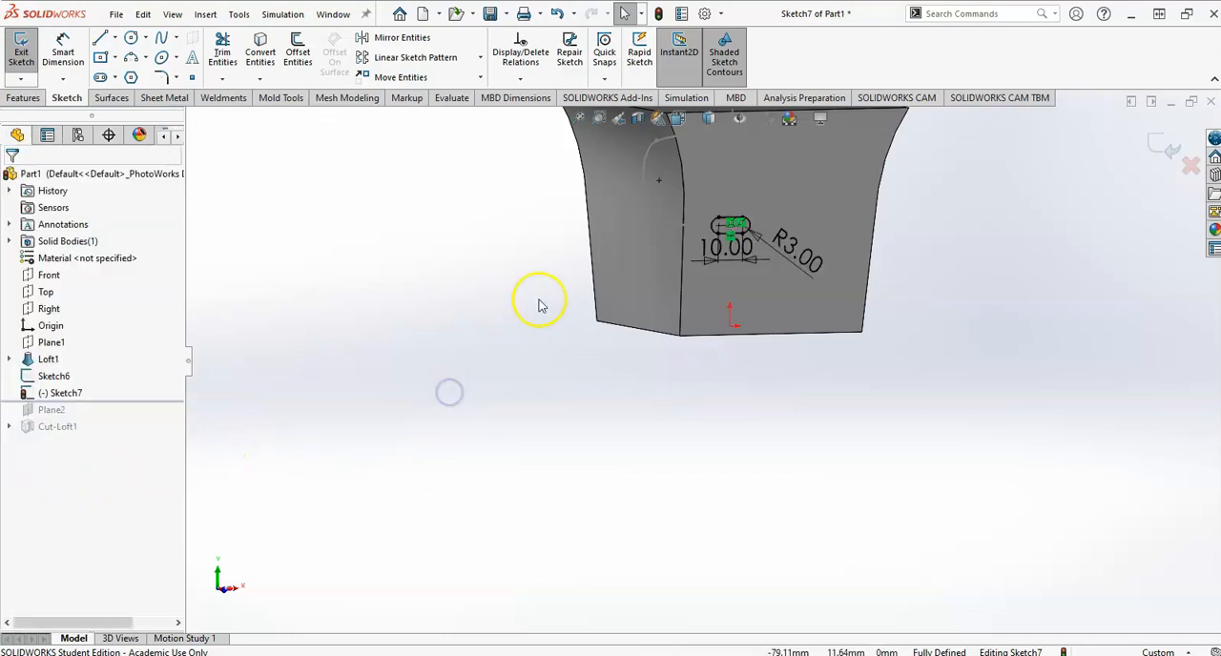
Examine how the slot profile sits on the handle path and compare it with section B-B in the drawing.
{"action": "scroll", "coordinate": [541, 304], "scroll_direction": "down", "scroll_amount": 1}
{"action": "scroll", "coordinate": [780, 229], "scroll_direction": "down", "scroll_amount": 2}
{"action": "middle_click_drag", "start_coordinate": [787, 236], "coordinate": [838, 232]}
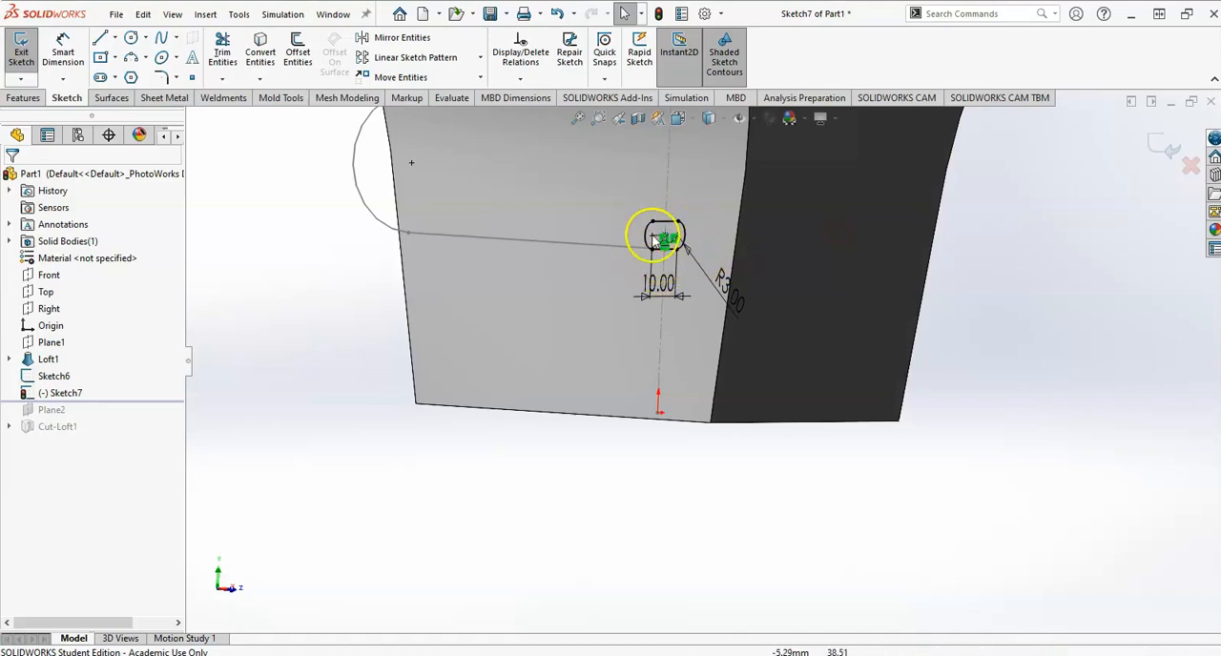
{"action": "key", "text": "alt+Tab"}
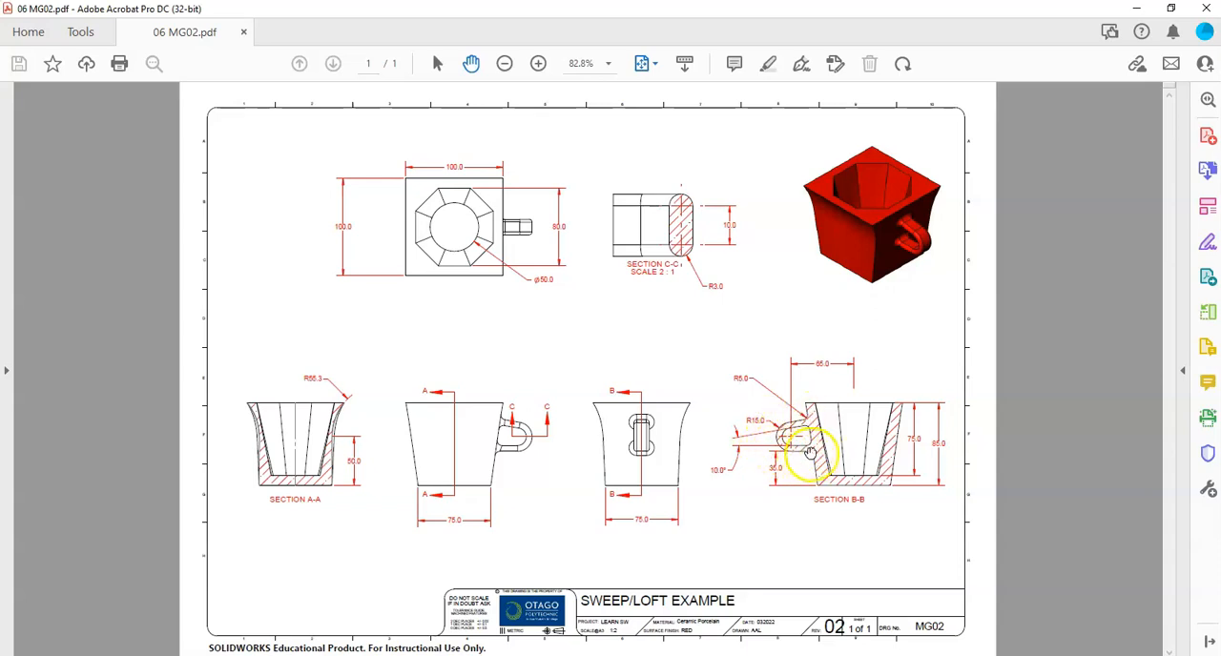
{"action": "key", "text": "alt+Tab"}
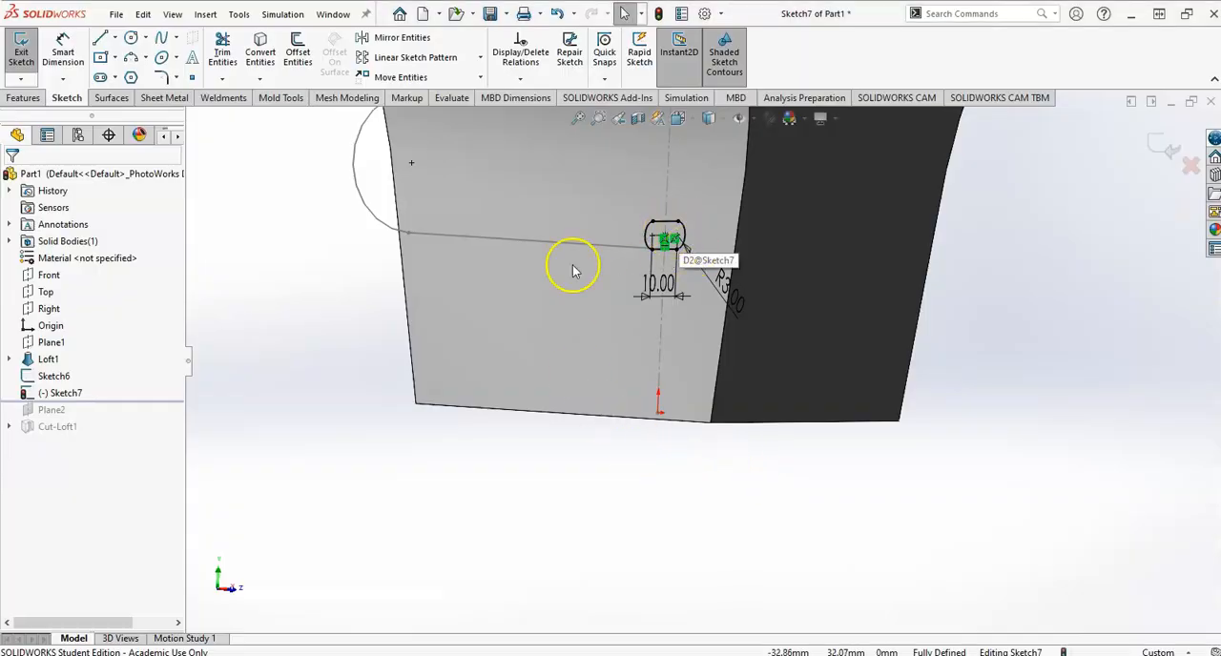
{"action": "scroll", "coordinate": [636, 254], "scroll_direction": "up", "scroll_amount": 3}
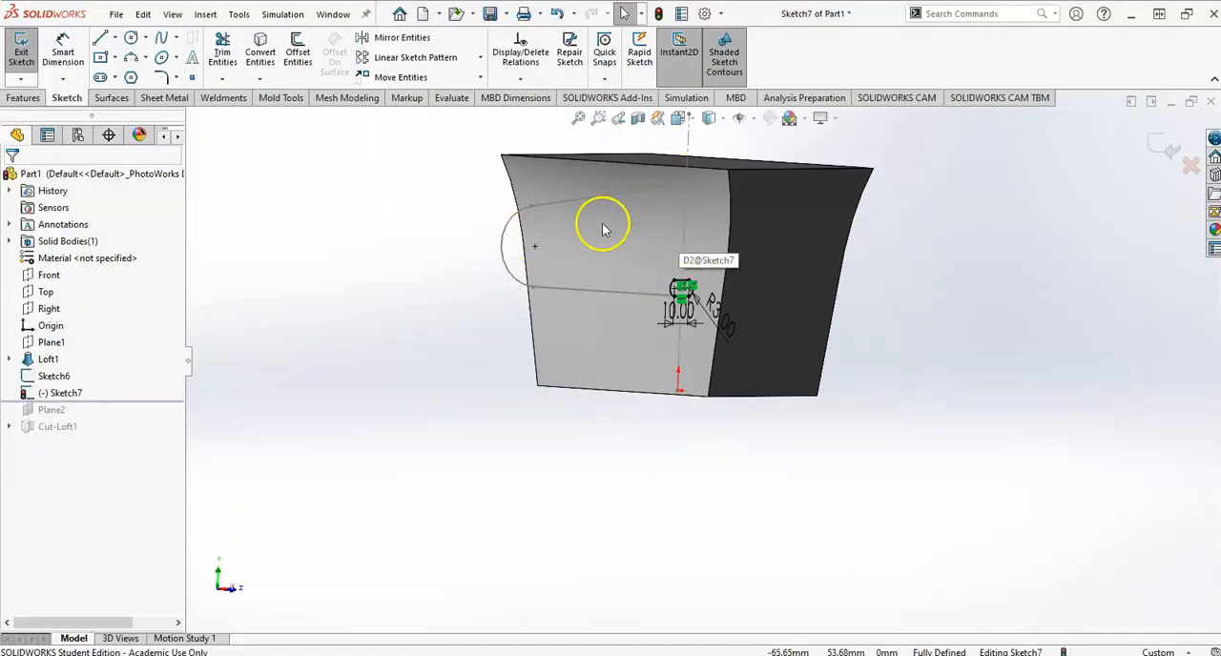
Finish the slot sketch and sweep it along the U-shaped handle path as a boss to form the mug's handle.
{"action": "scroll", "coordinate": [615, 239], "scroll_direction": "down", "scroll_amount": 1}
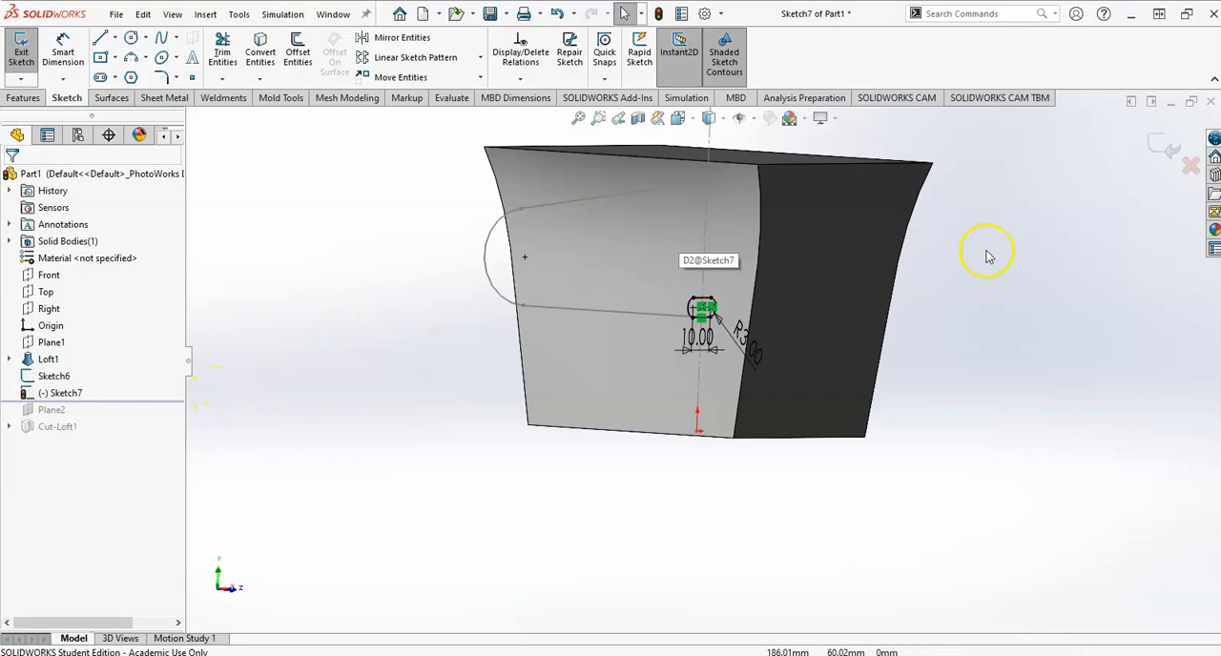
{"action": "scroll", "coordinate": [601, 361], "scroll_direction": "down", "scroll_amount": 2}
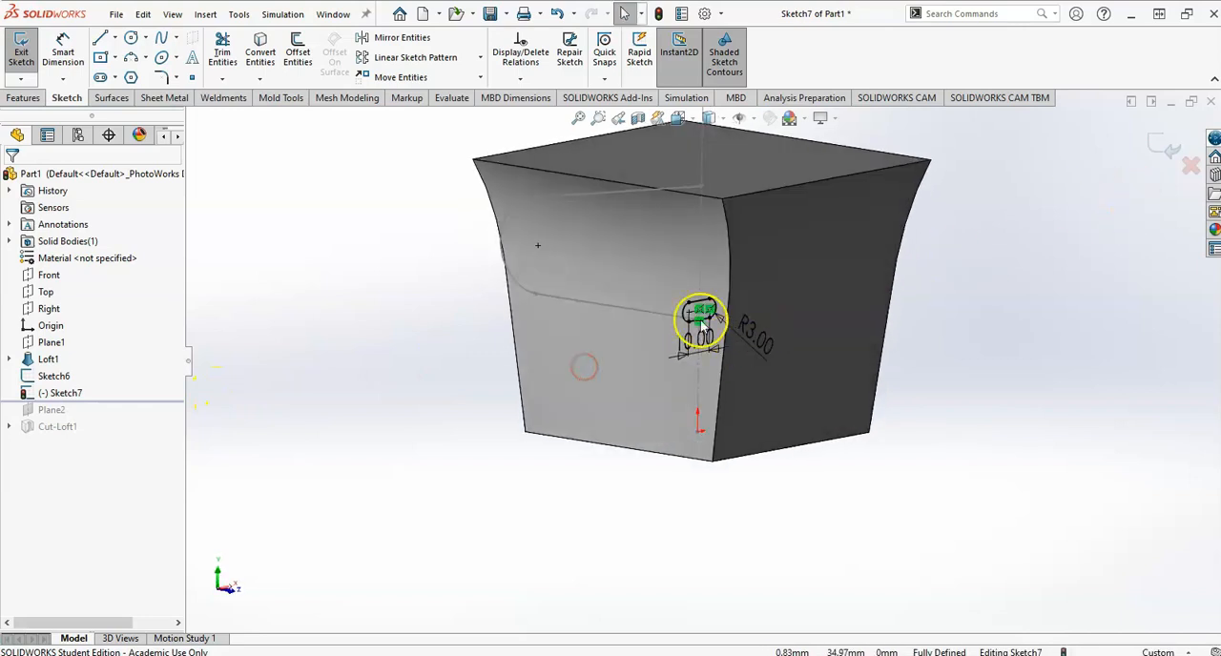
{"action": "scroll", "coordinate": [696, 330], "scroll_direction": "down", "scroll_amount": 1}
{"action": "scroll", "coordinate": [697, 330], "scroll_direction": "down", "scroll_amount": 1}
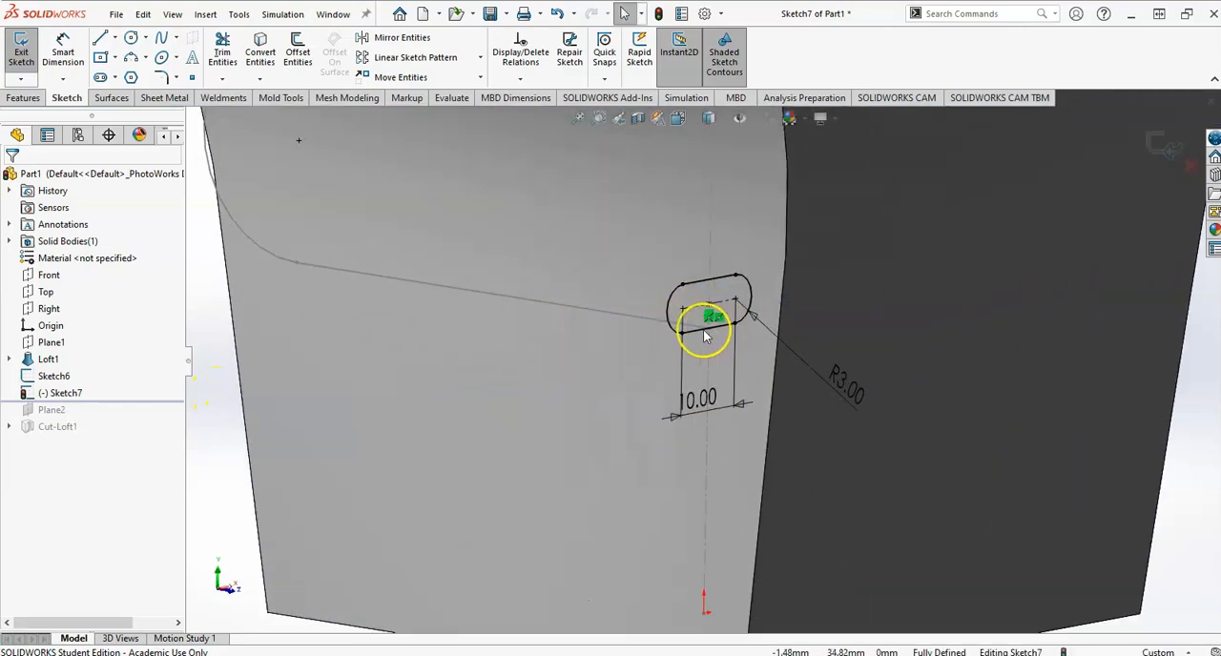
{"action": "left_click", "coordinate": [1164, 141]}
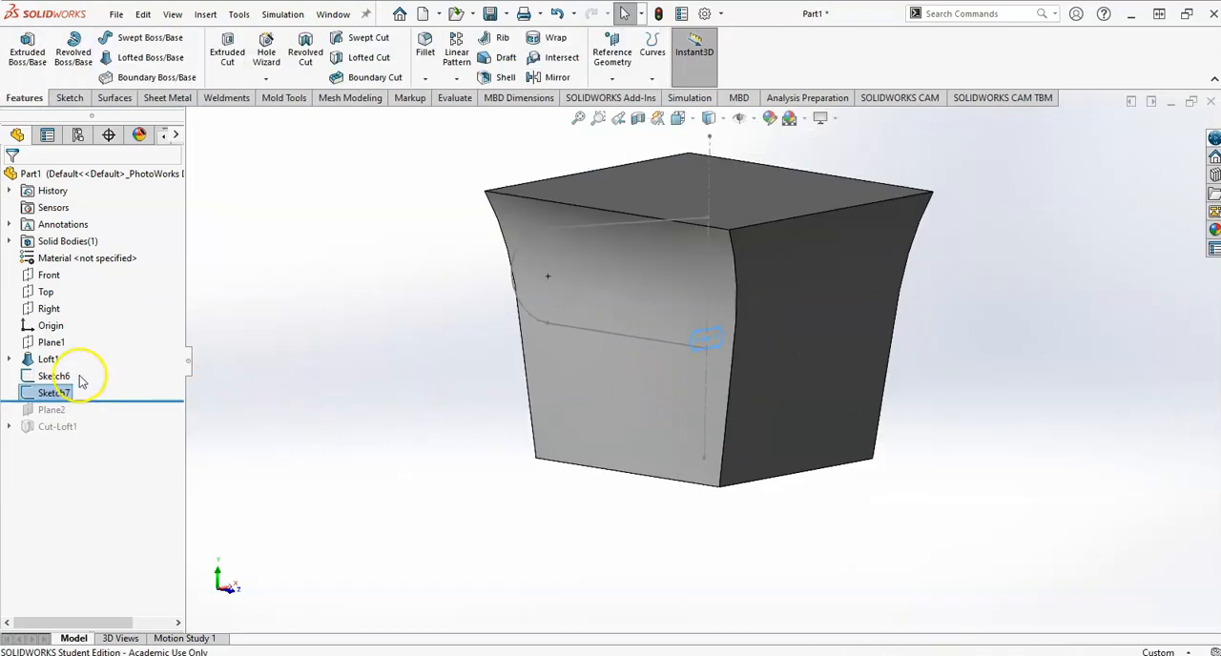
{"action": "left_click", "coordinate": [80, 377], "text": "ctrl"}
{"action": "middle_click_drag", "start_coordinate": [398, 370], "coordinate": [369, 351]}
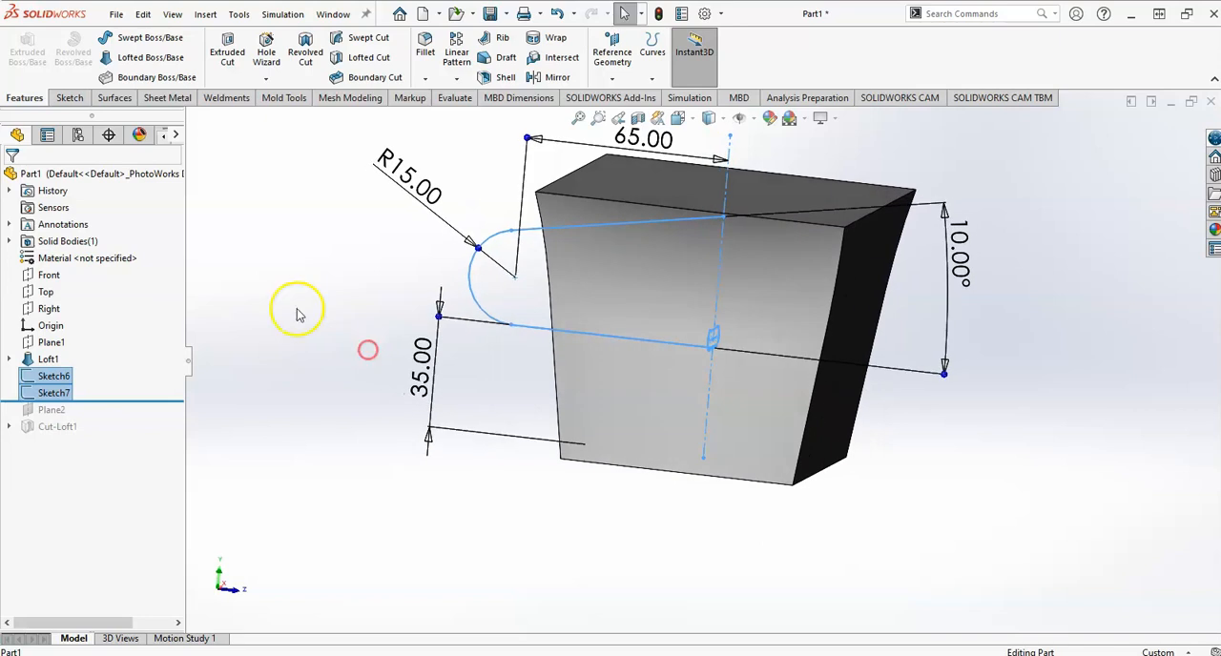
{"action": "left_click", "coordinate": [142, 38]}
{"action": "middle_click_drag", "start_coordinate": [469, 412], "coordinate": [502, 423]}
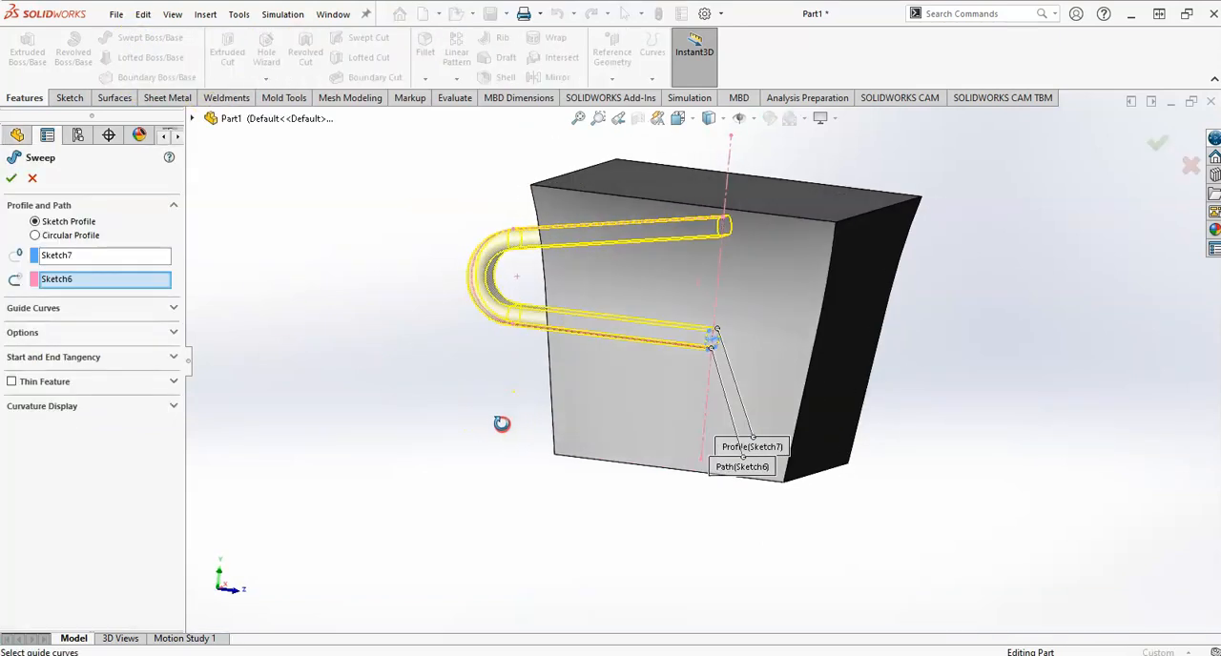
{"action": "left_click", "coordinate": [11, 179]}
Examine the swept handle where it joins the mug body and compare it with the handle views in the drawing.
{"action": "middle_click_drag", "start_coordinate": [623, 394], "coordinate": [624, 354]}
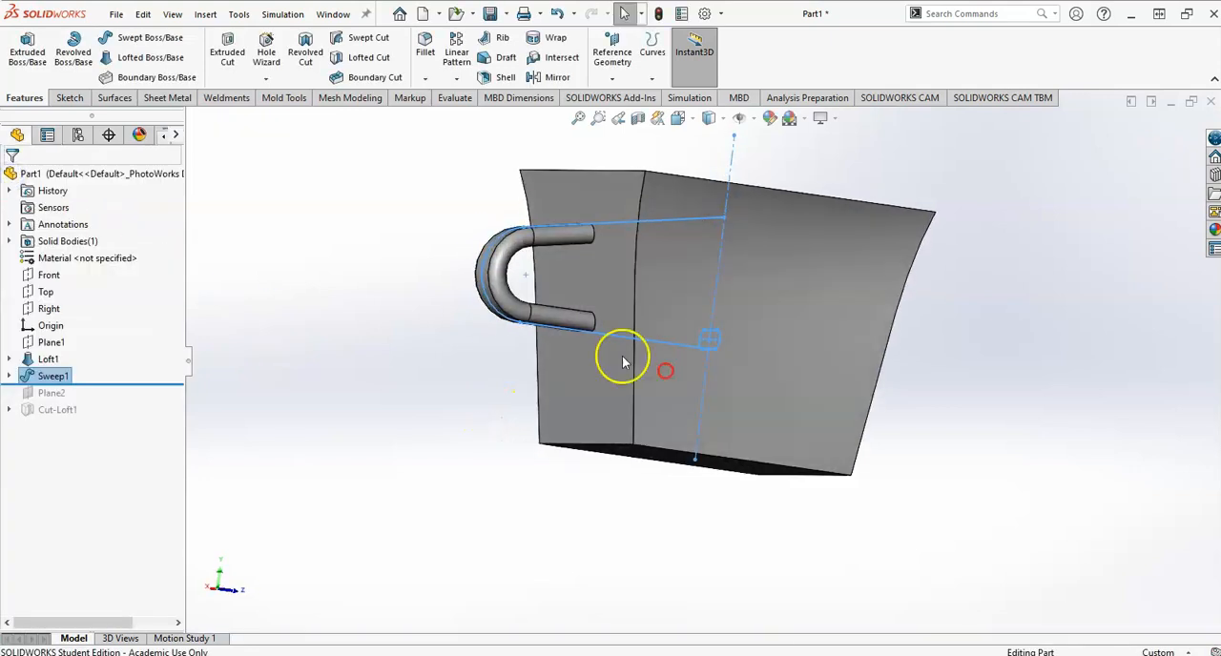
{"action": "middle_click_drag", "start_coordinate": [597, 308], "coordinate": [580, 327]}
{"action": "left_click", "coordinate": [578, 334]}
{"action": "middle_click_drag", "start_coordinate": [569, 371], "coordinate": [589, 373]}
{"action": "mouse_move", "coordinate": [595, 303]}
{"action": "middle_mouse_down"}
{"action": "mouse_move", "coordinate": [572, 264]}
{"action": "mouse_move", "coordinate": [587, 276]}
{"action": "middle_mouse_up"}
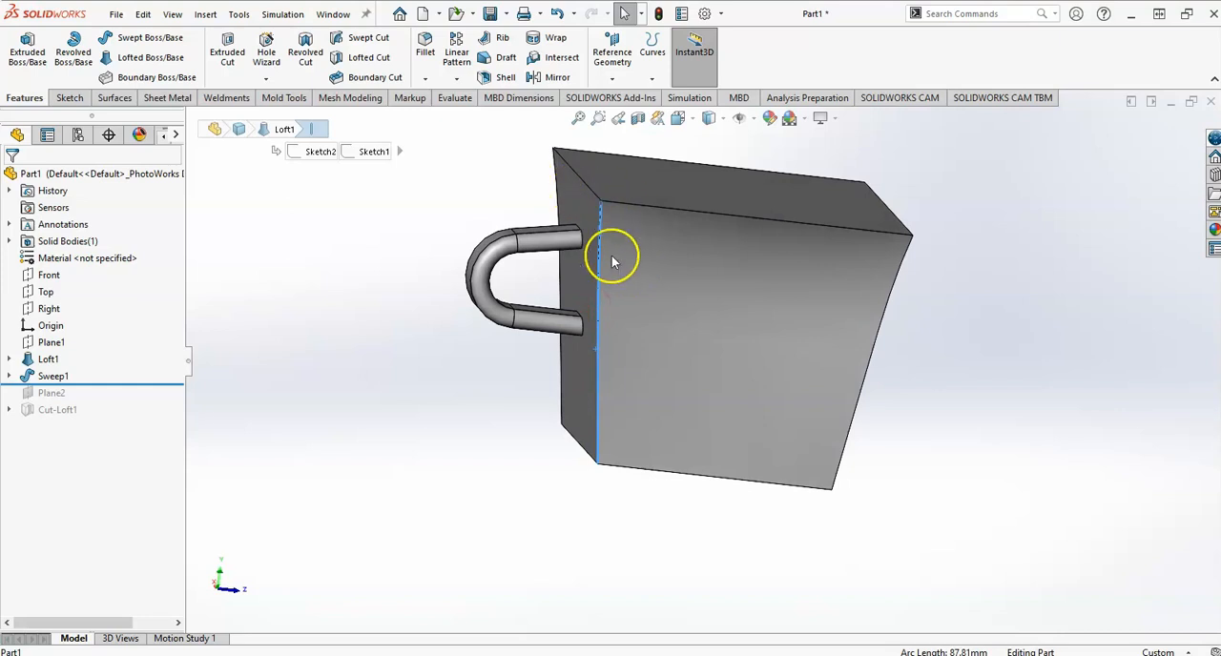
{"action": "mouse_move", "coordinate": [560, 385]}
{"action": "middle_mouse_down"}
{"action": "mouse_move", "coordinate": [522, 358]}
{"action": "mouse_move", "coordinate": [513, 377]}
{"action": "middle_mouse_up"}
{"action": "key", "text": "alt+Tab"}
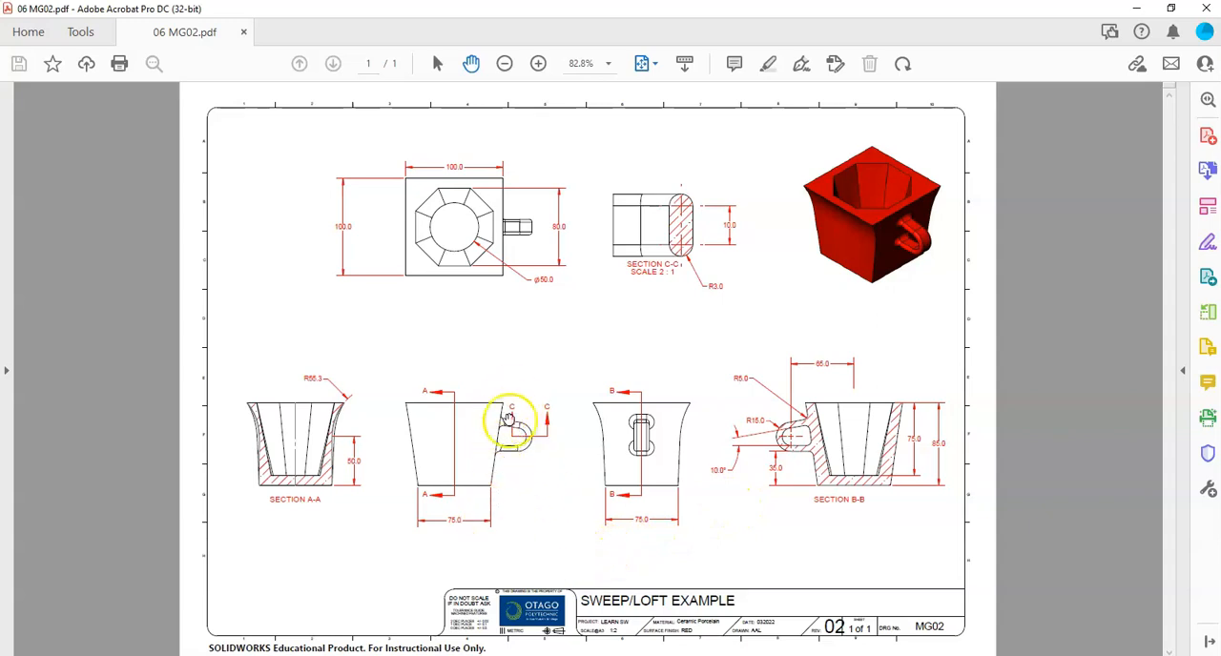
{"action": "key", "text": "alt+Tab"}
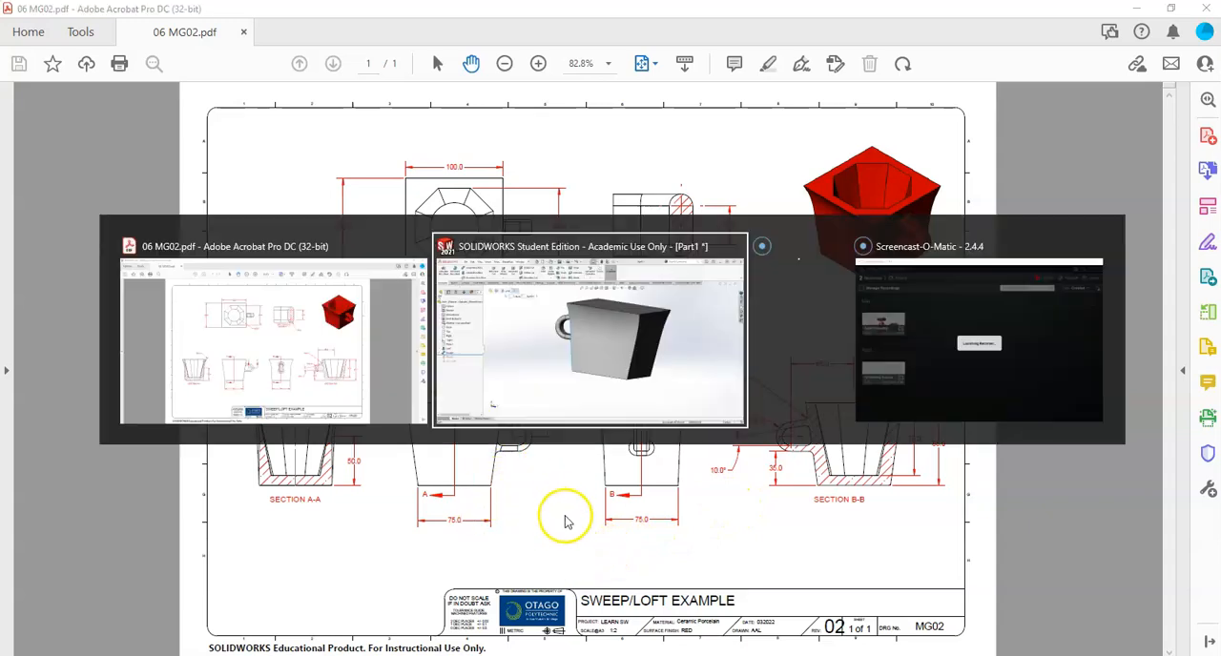
{"action": "middle_click_drag", "start_coordinate": [780, 409], "coordinate": [510, 449]}
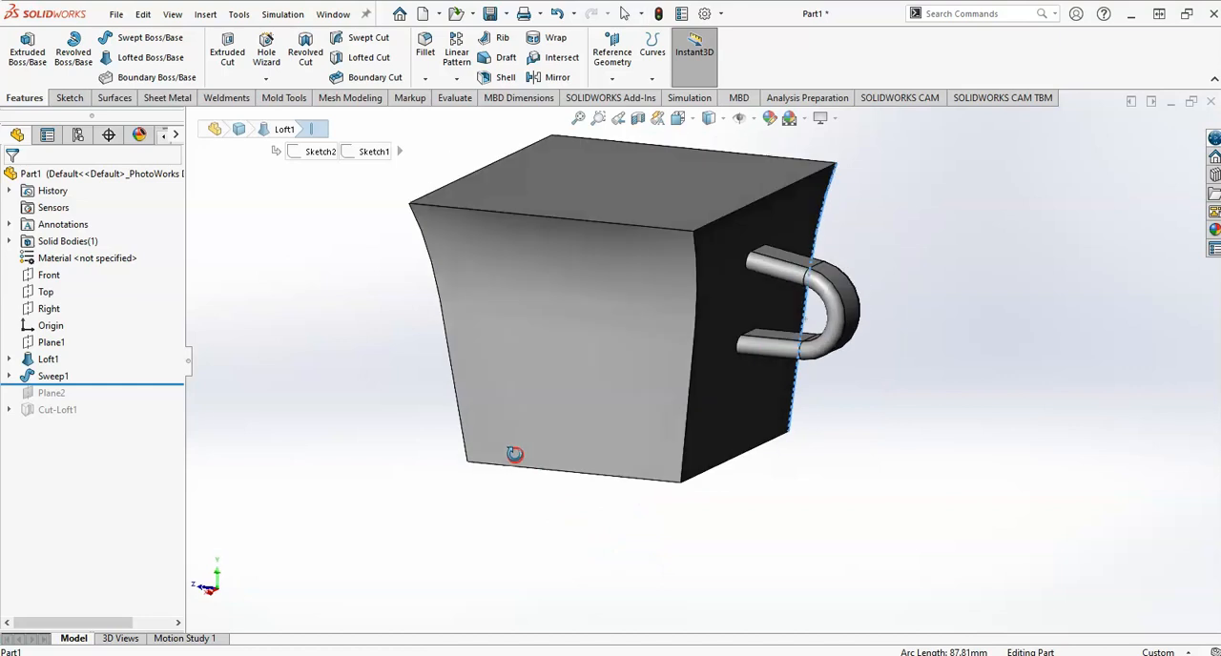
Roll the feature history forward past Cut-Loft1 to restore Plane2 and the lofted cut of the mug's interior.
{"action": "left_click_drag", "start_coordinate": [143, 386], "coordinate": [142, 428]}
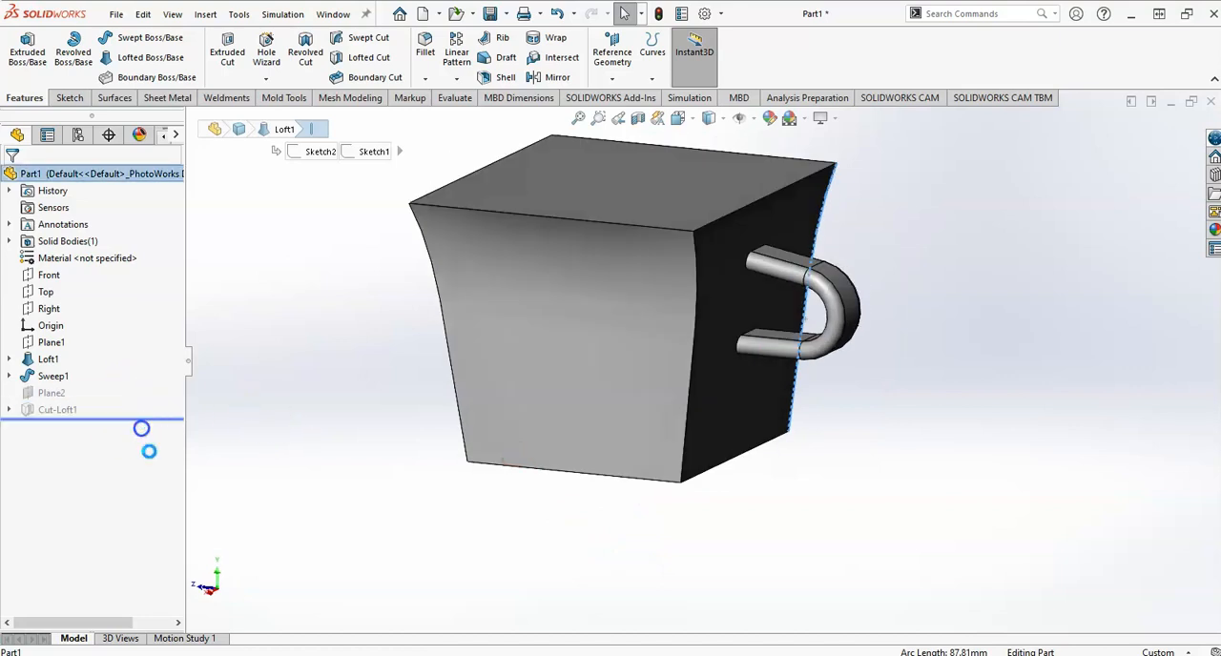
{"action": "middle_click_drag", "start_coordinate": [442, 515], "coordinate": [414, 469]}
{"action": "scroll", "coordinate": [544, 336], "scroll_direction": "down", "scroll_amount": 2}
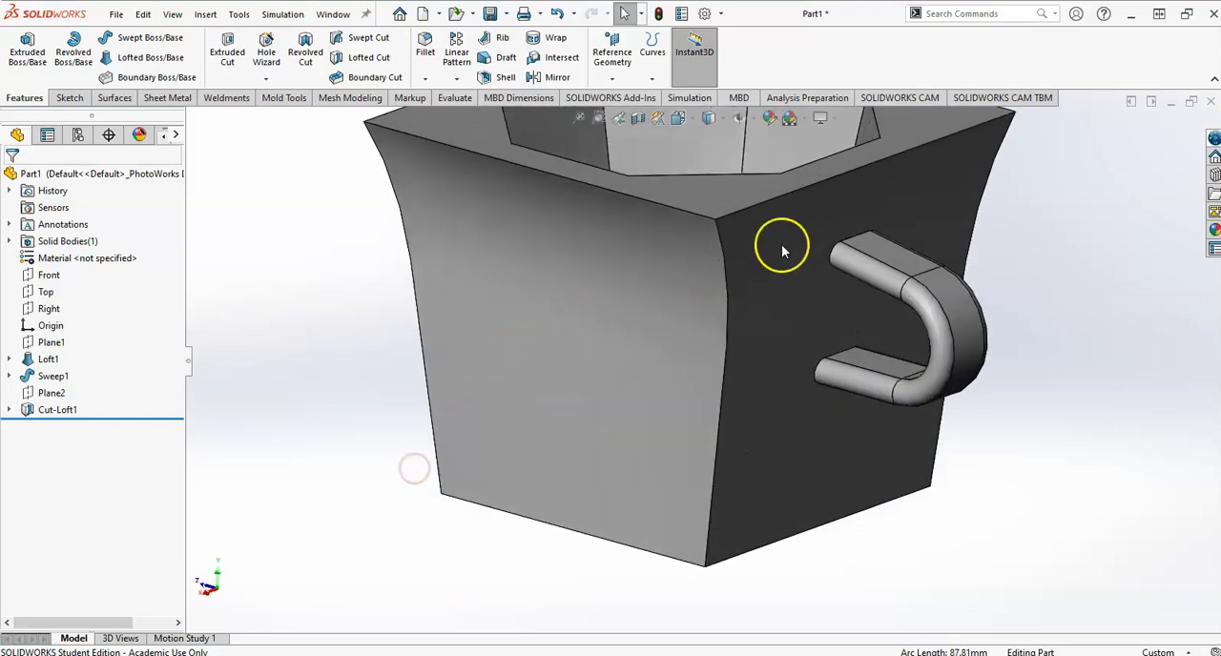
Check the drawing's fillet radius and fillet both edges where the handle meets the mug wall with a symmetric 5 mm radius.
{"action": "key", "text": "alt+Tab"}
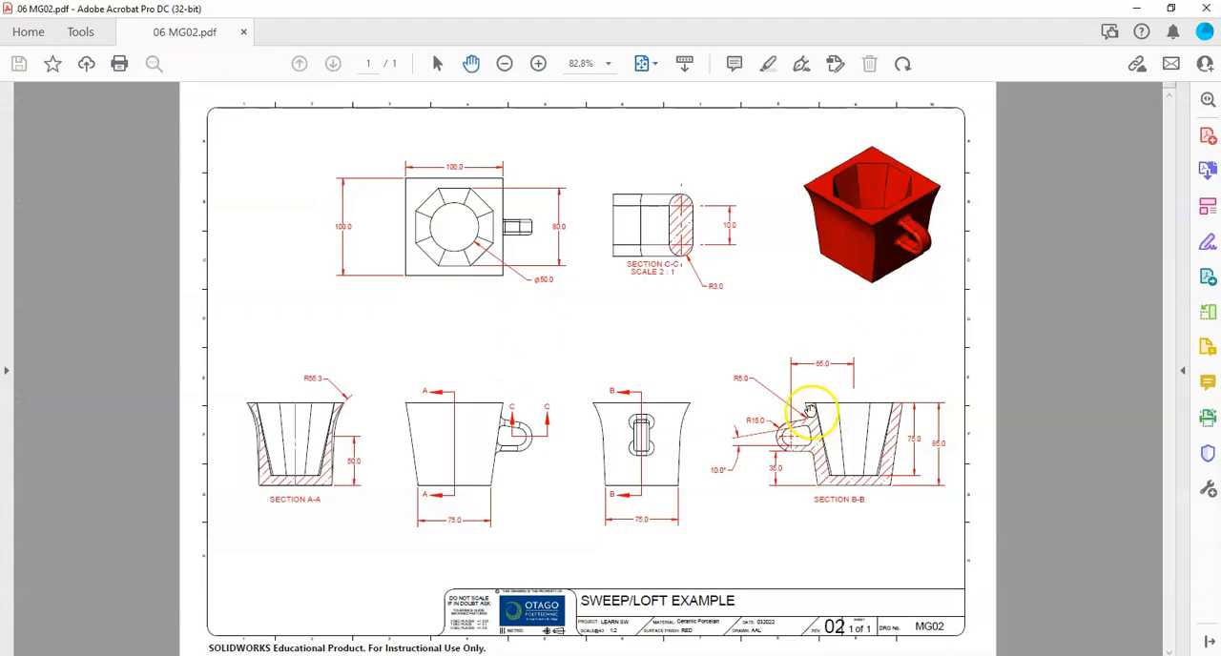
{"action": "key", "text": "alt+Tab"}
{"action": "left_click", "coordinate": [416, 58]}
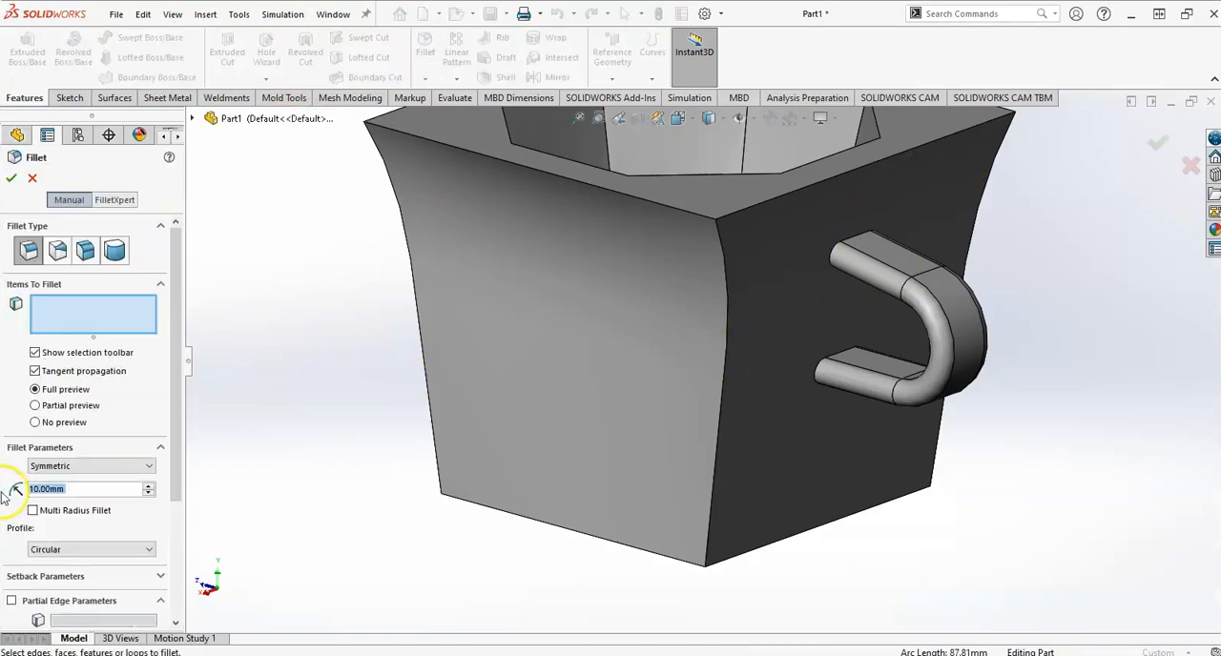
{"action": "type", "text": "5"}
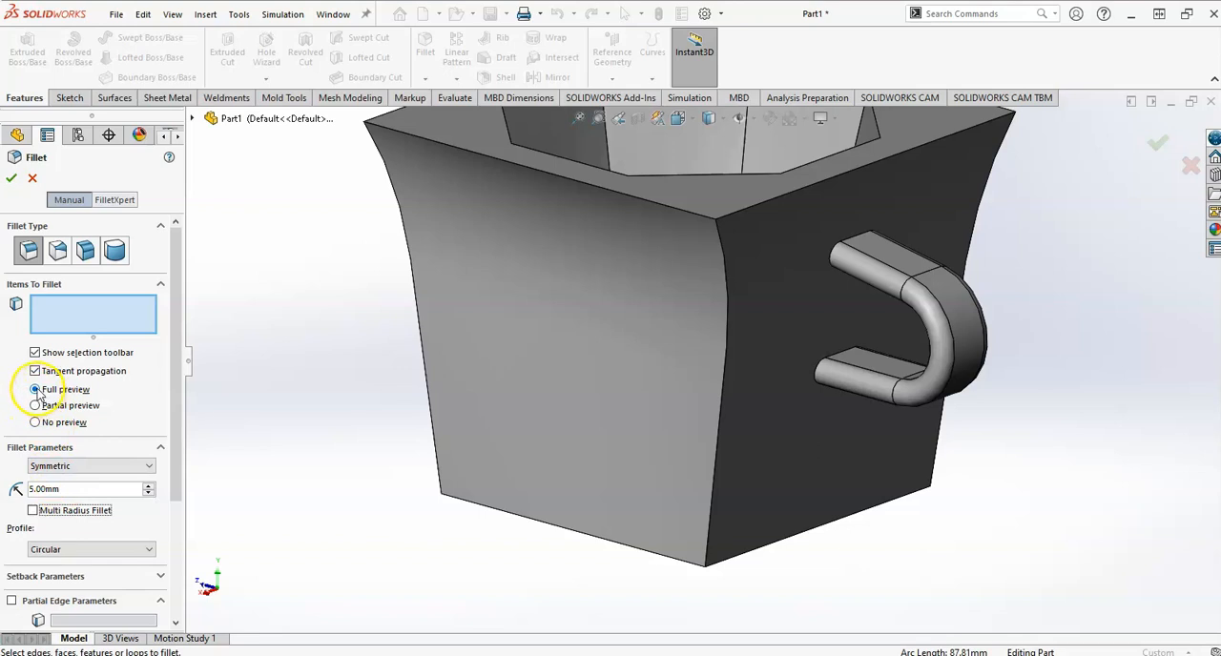
{"action": "left_click", "coordinate": [854, 239]}
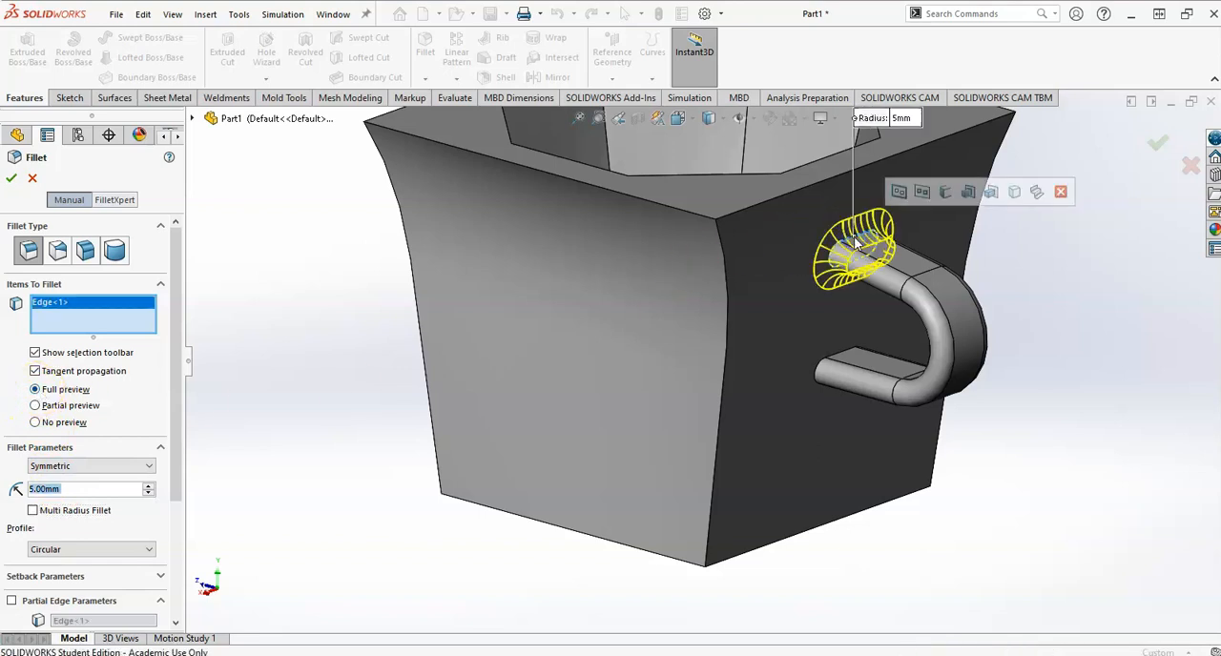
{"action": "left_click", "coordinate": [832, 360]}
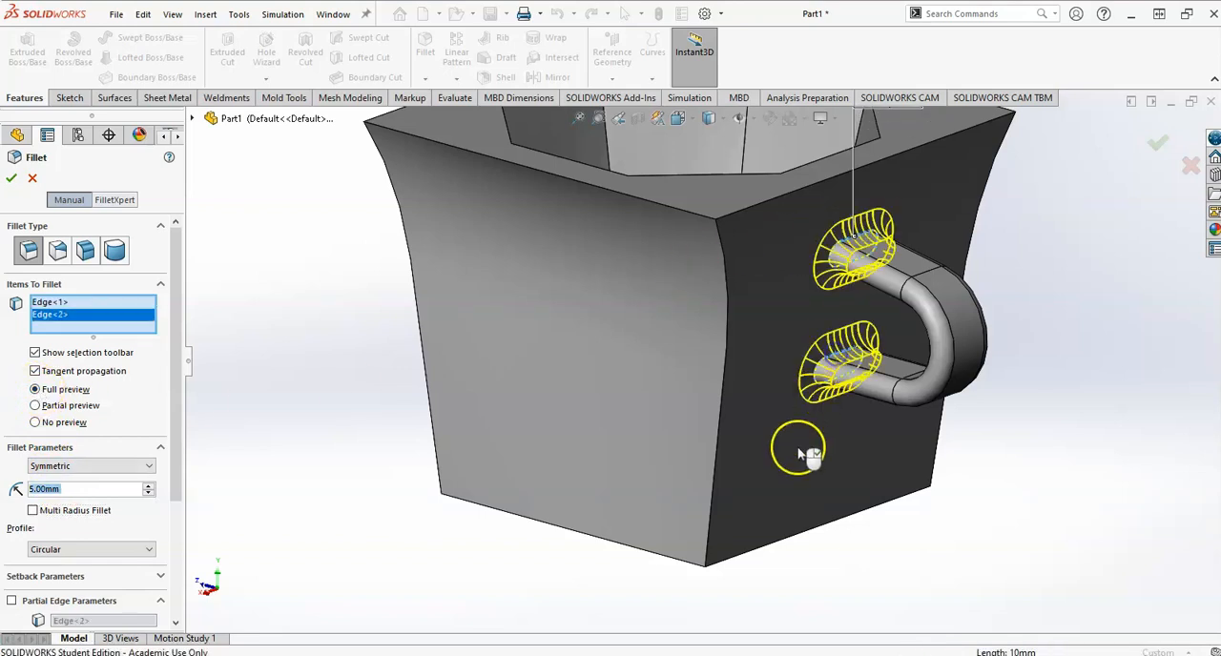
{"action": "left_click", "coordinate": [1171, 143]}
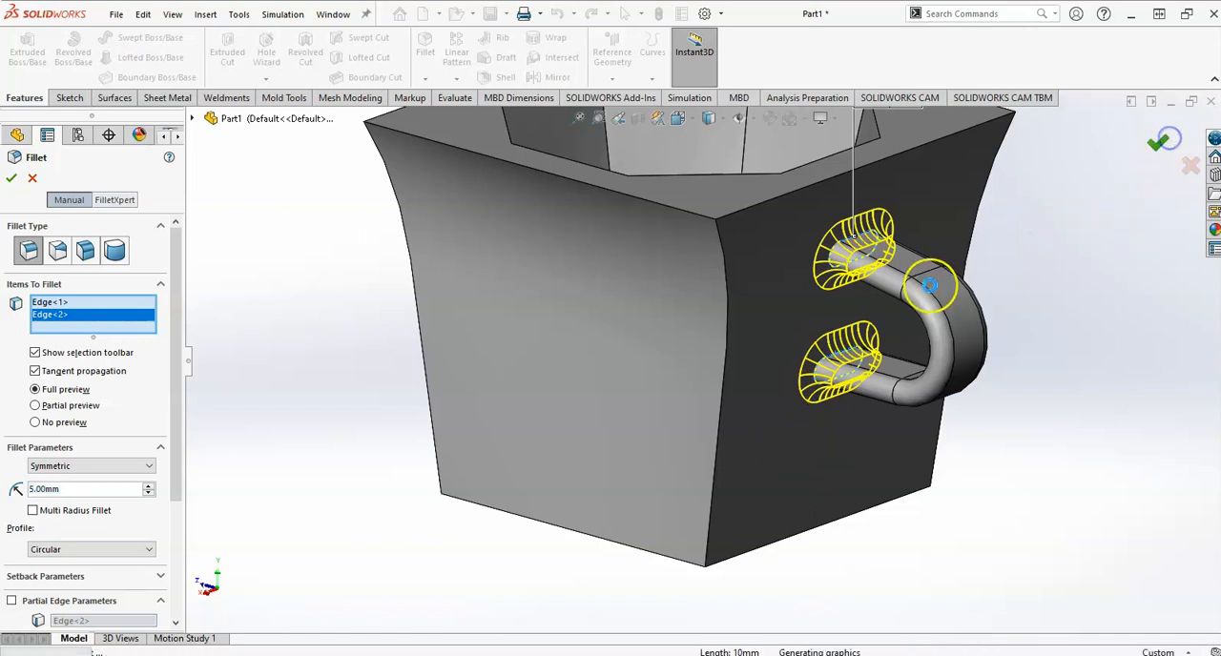
{"action": "scroll", "coordinate": [851, 273], "scroll_direction": "up", "scroll_amount": 4}
{"action": "scroll", "coordinate": [833, 282], "scroll_direction": "down", "scroll_amount": 3}
{"action": "middle_click_drag", "start_coordinate": [682, 388], "coordinate": [701, 370]}
{"action": "scroll", "coordinate": [702, 369], "scroll_direction": "up", "scroll_amount": 4}
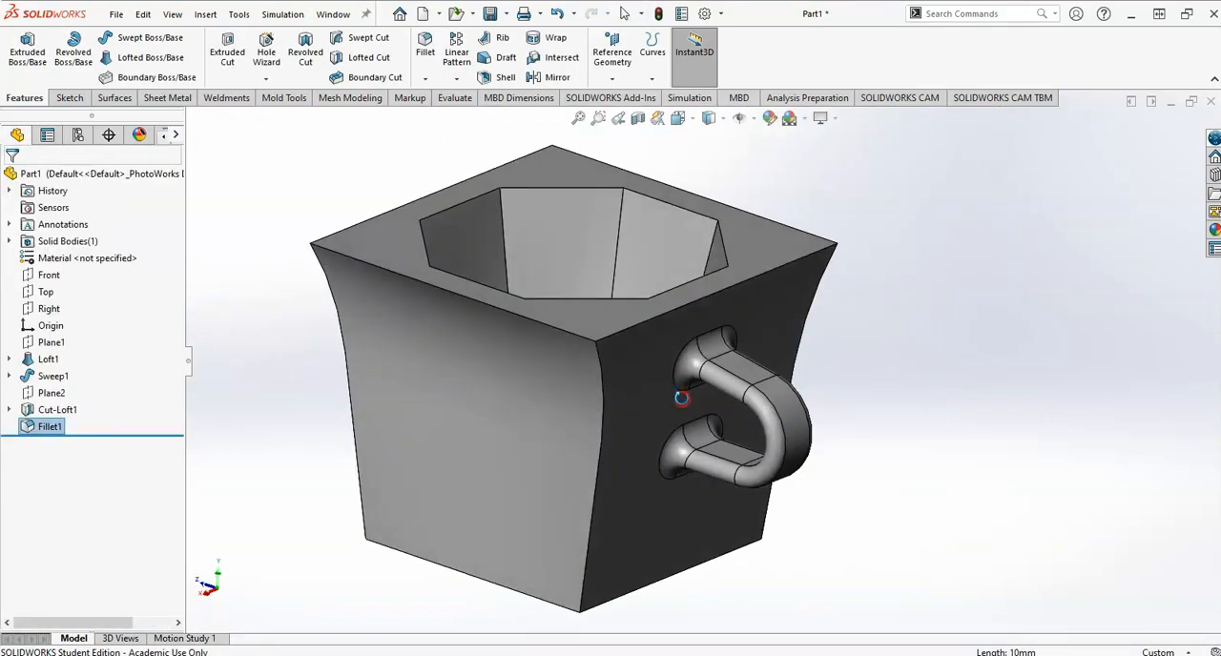
{"action": "scroll", "coordinate": [504, 385], "scroll_direction": "down", "scroll_amount": 3}
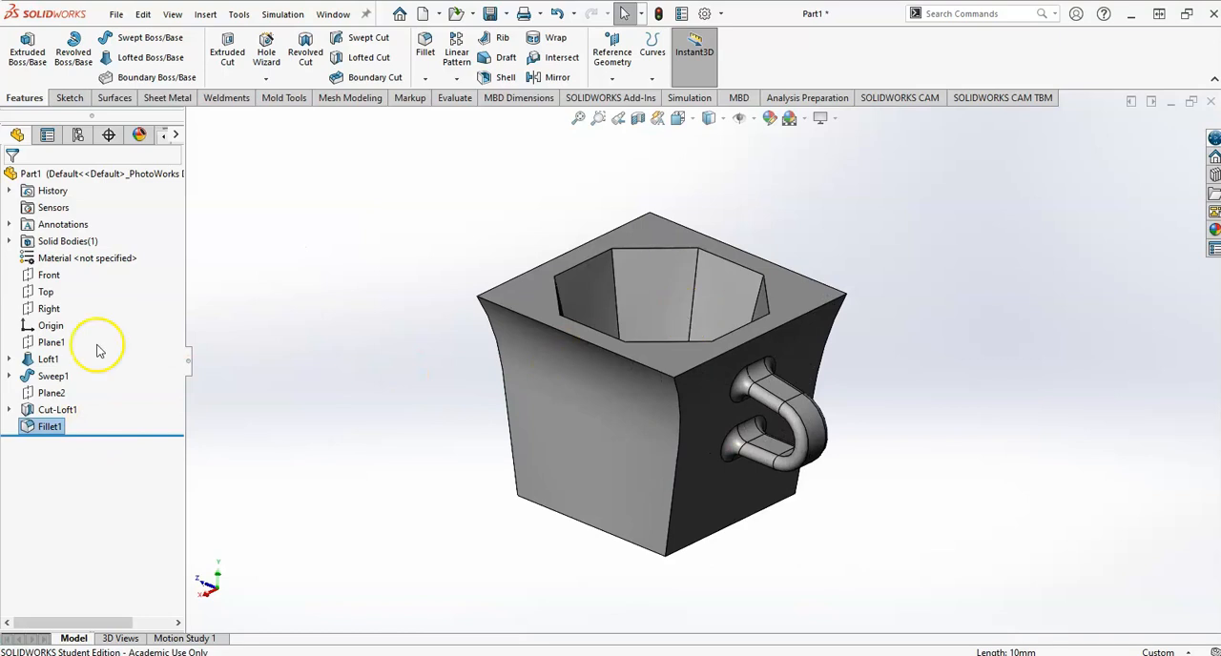
Check the material in the drawing's title block, search the material library for "ceram" and apply Ceramic Porcelain to the part.
{"action": "right_click", "coordinate": [88, 257]}
{"action": "left_click", "coordinate": [151, 265]}
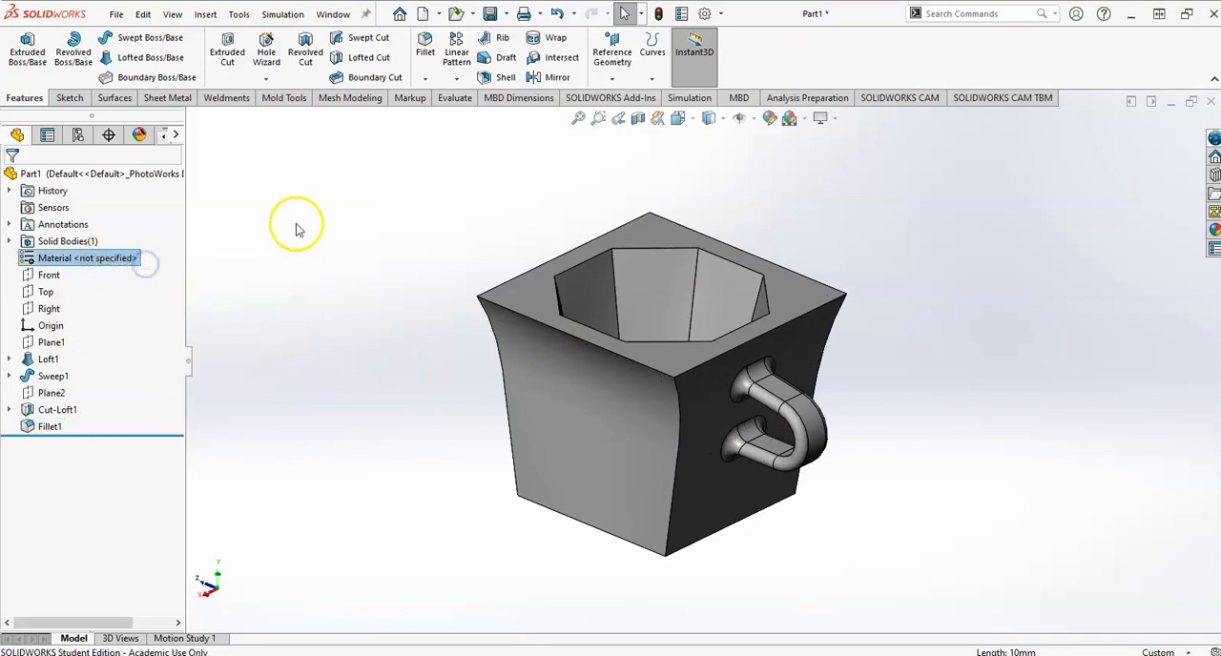
{"action": "key", "text": "alt+Tab"}
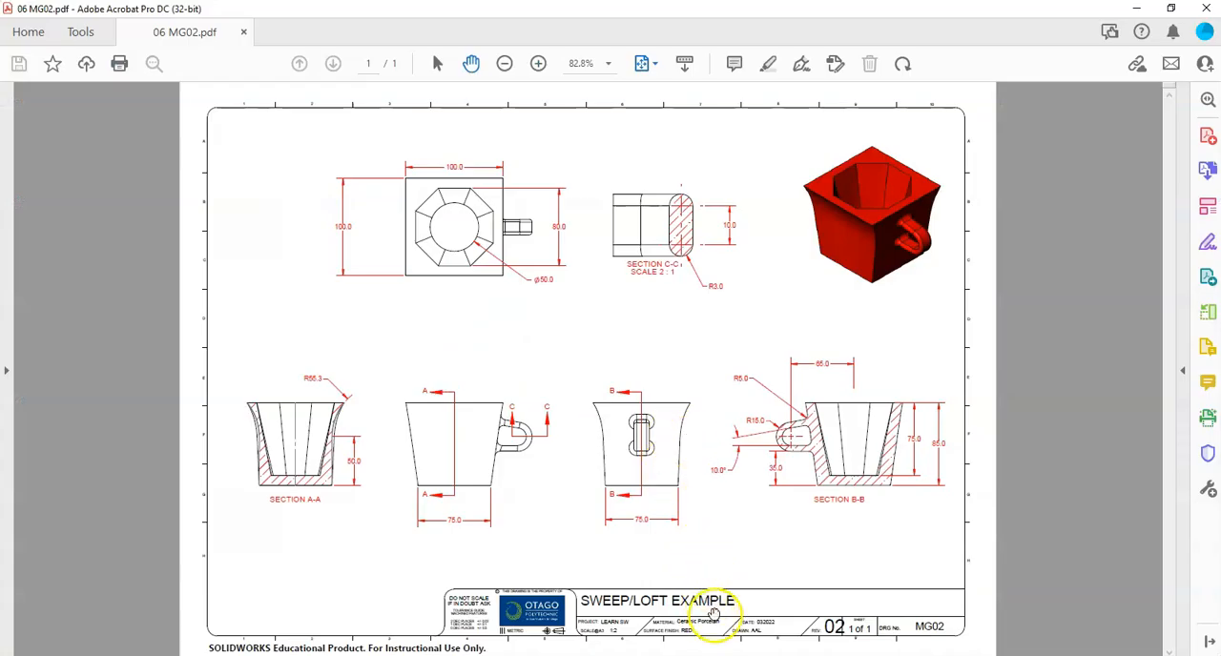
{"action": "key", "text": "alt+Tab"}
{"action": "left_click", "coordinate": [379, 141]}
{"action": "type", "text": "ceram"}
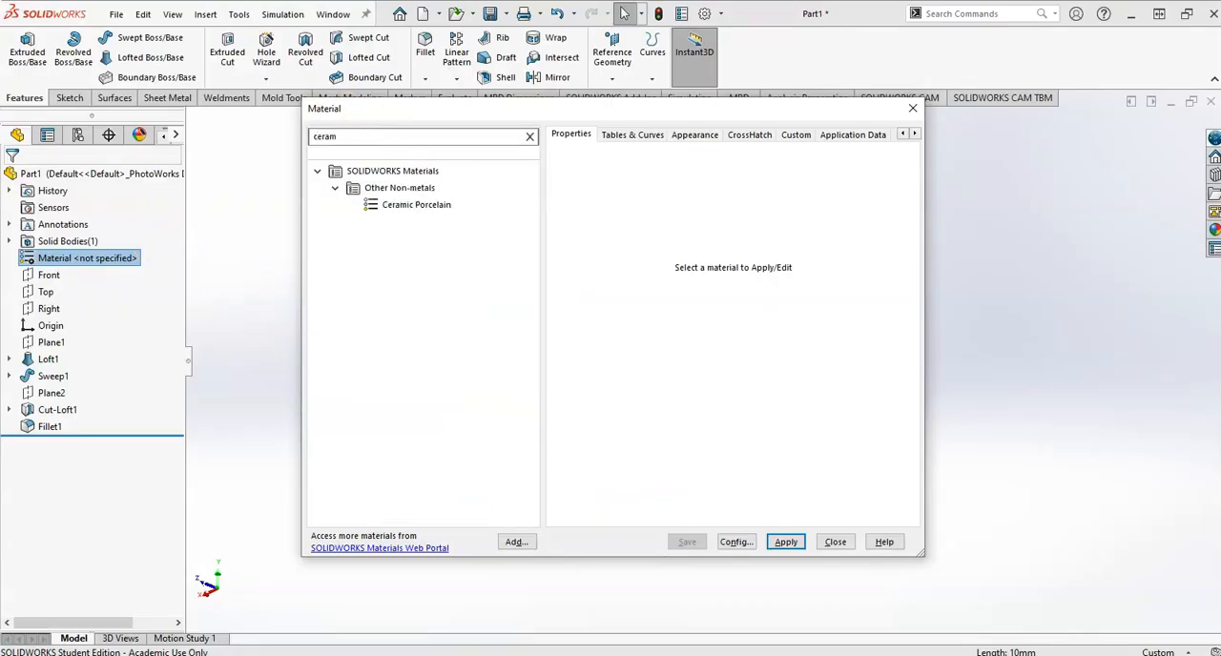
{"action": "left_click", "coordinate": [428, 208]}
{"action": "left_click", "coordinate": [785, 542]}
{"action": "left_click", "coordinate": [836, 542]}
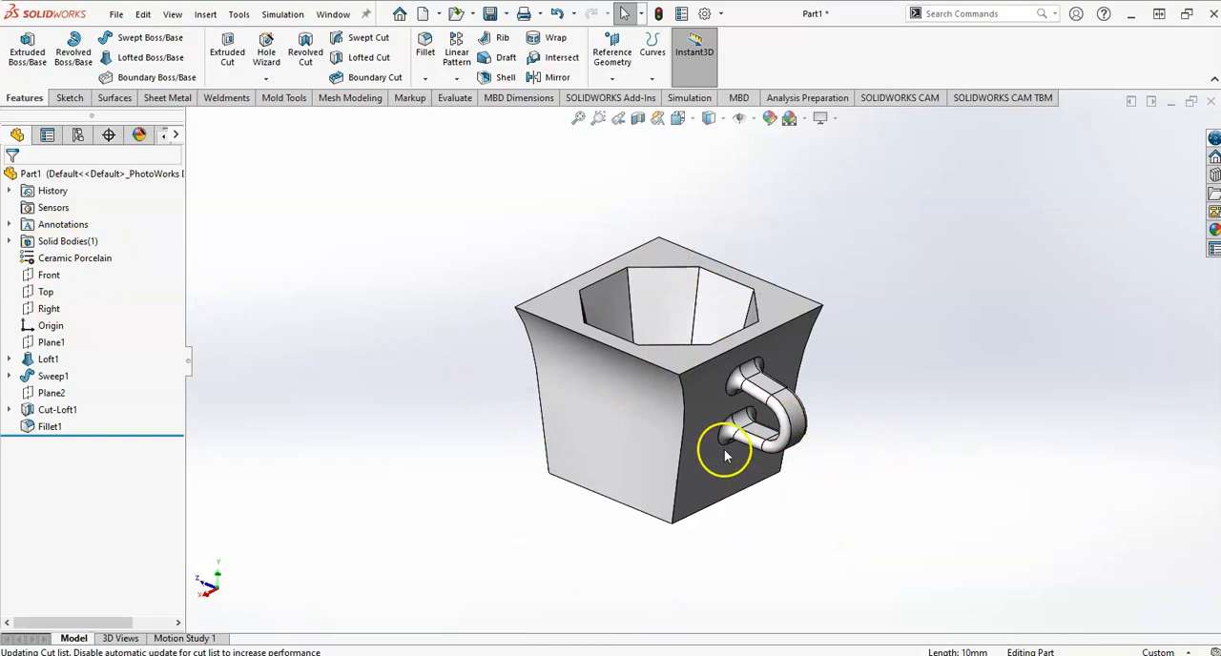
Edit the part's porcelain appearance to a red colour and return to the feature tree.
{"action": "scroll", "coordinate": [725, 456], "scroll_direction": "down", "scroll_amount": 2}
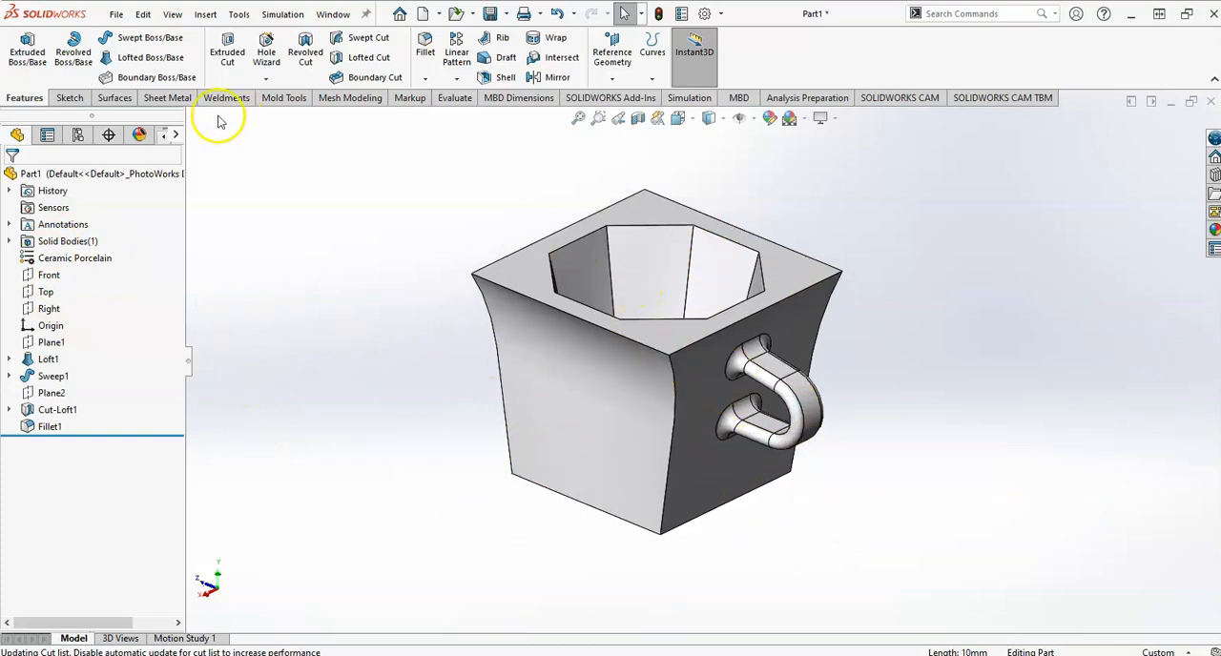
{"action": "left_click", "coordinate": [141, 136]}
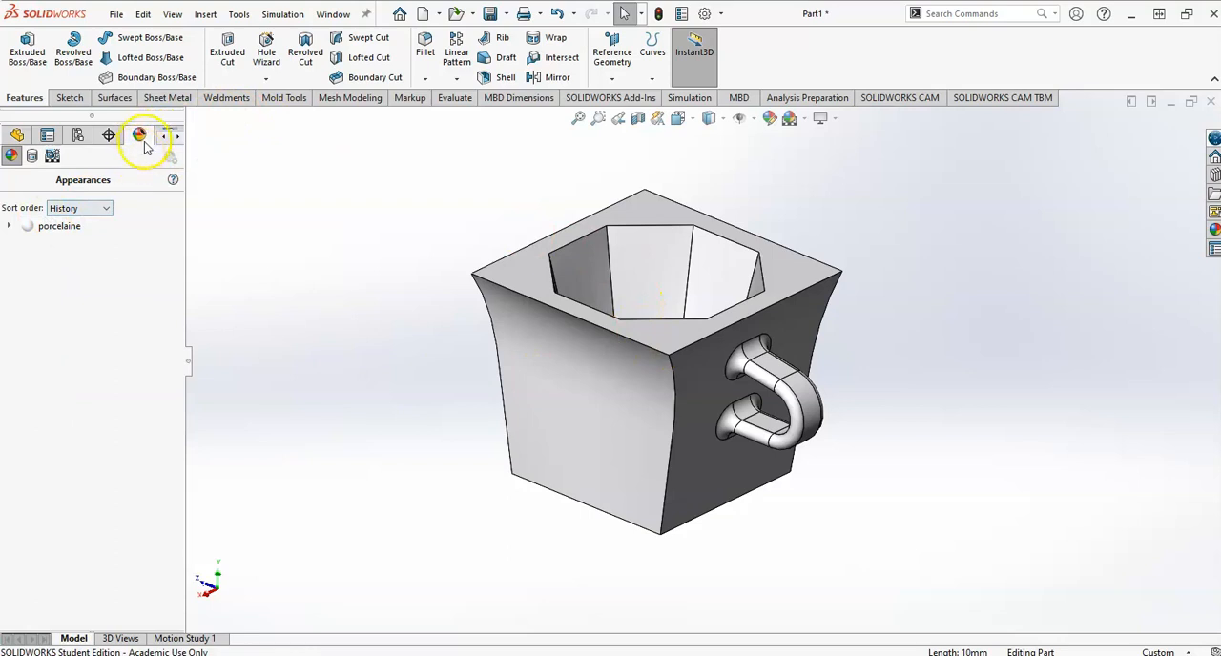
{"action": "left_click", "coordinate": [9, 229]}
{"action": "right_click", "coordinate": [50, 227]}
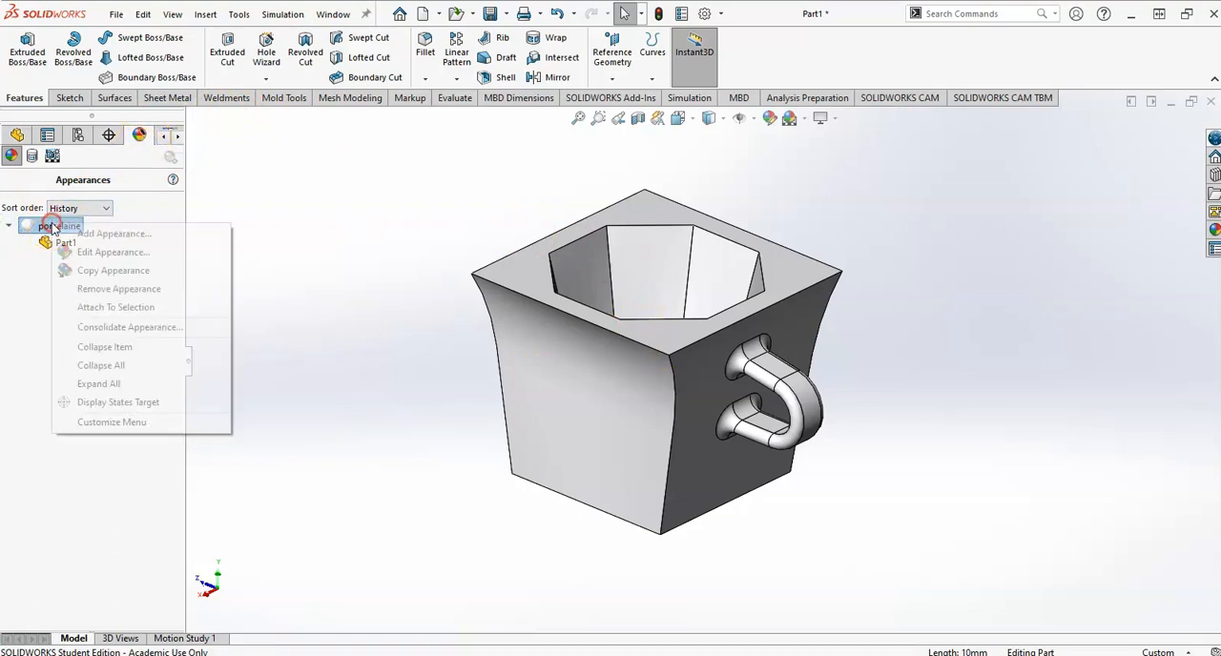
{"action": "left_click", "coordinate": [95, 252]}
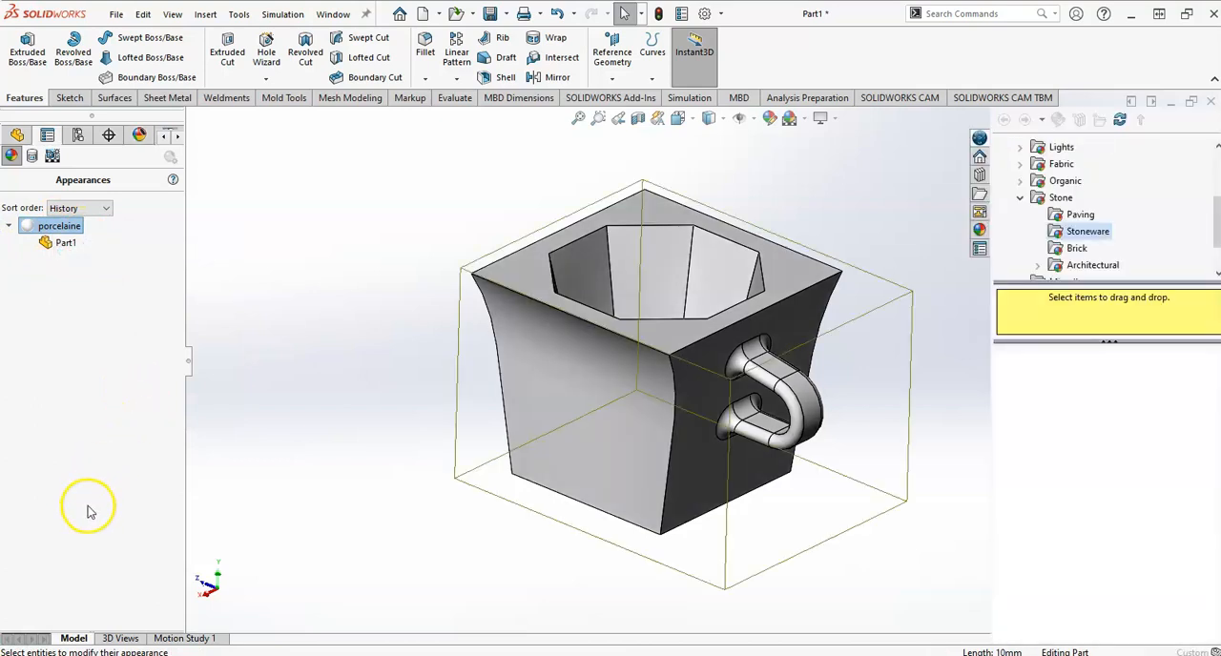
{"action": "left_click", "coordinate": [36, 570]}
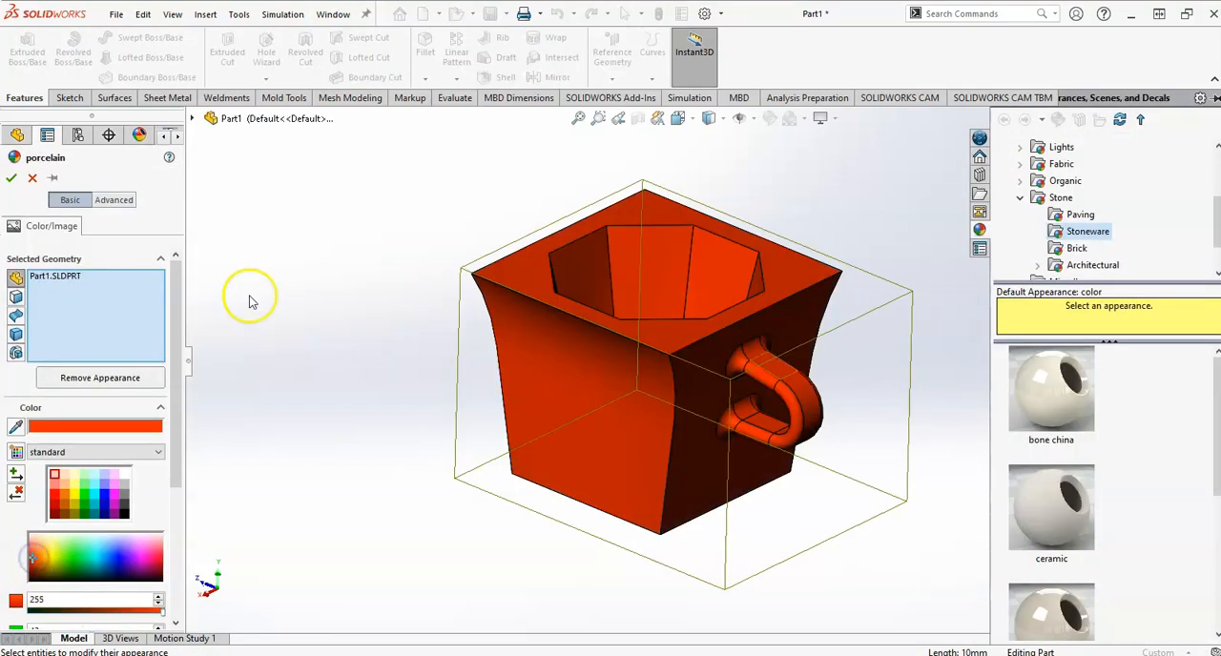
{"action": "left_click", "coordinate": [11, 178]}
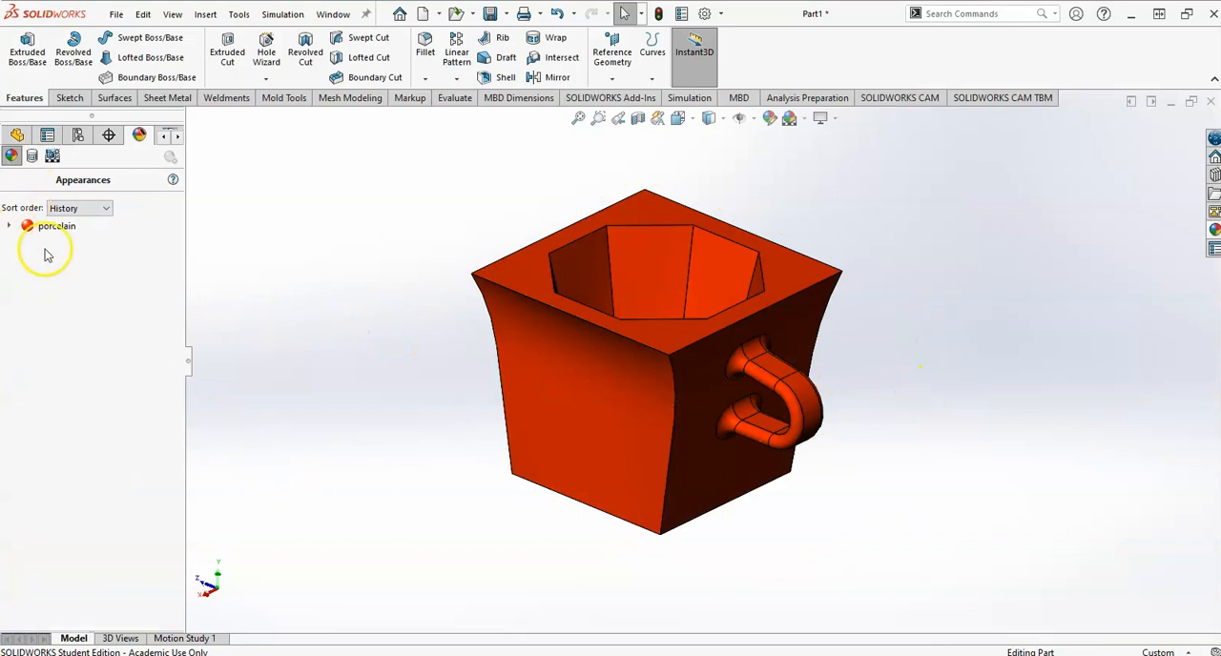
{"action": "left_click", "coordinate": [16, 135]}
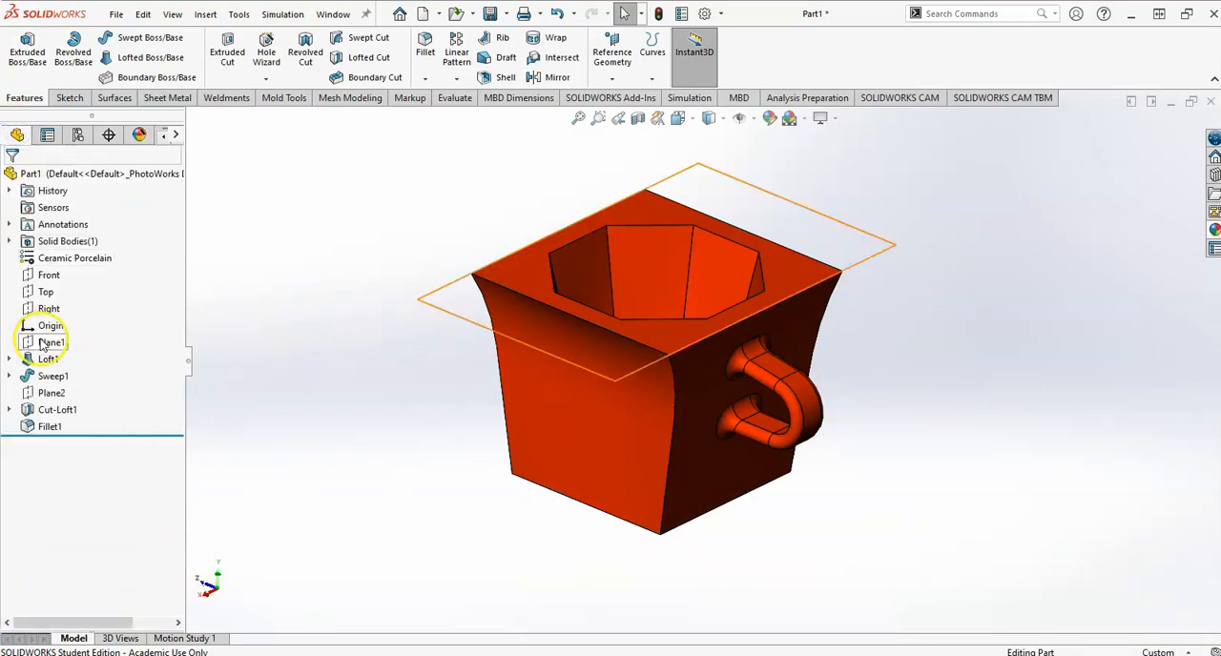
Compare the red mug model with the views and rendering in the MG02 drawing.
{"action": "mouse_move", "coordinate": [405, 460]}
{"action": "middle_mouse_down"}
{"action": "mouse_move", "coordinate": [420, 430]}
{"action": "mouse_move", "coordinate": [427, 446]}
{"action": "middle_mouse_up"}
{"action": "key", "text": "alt+Tab"}
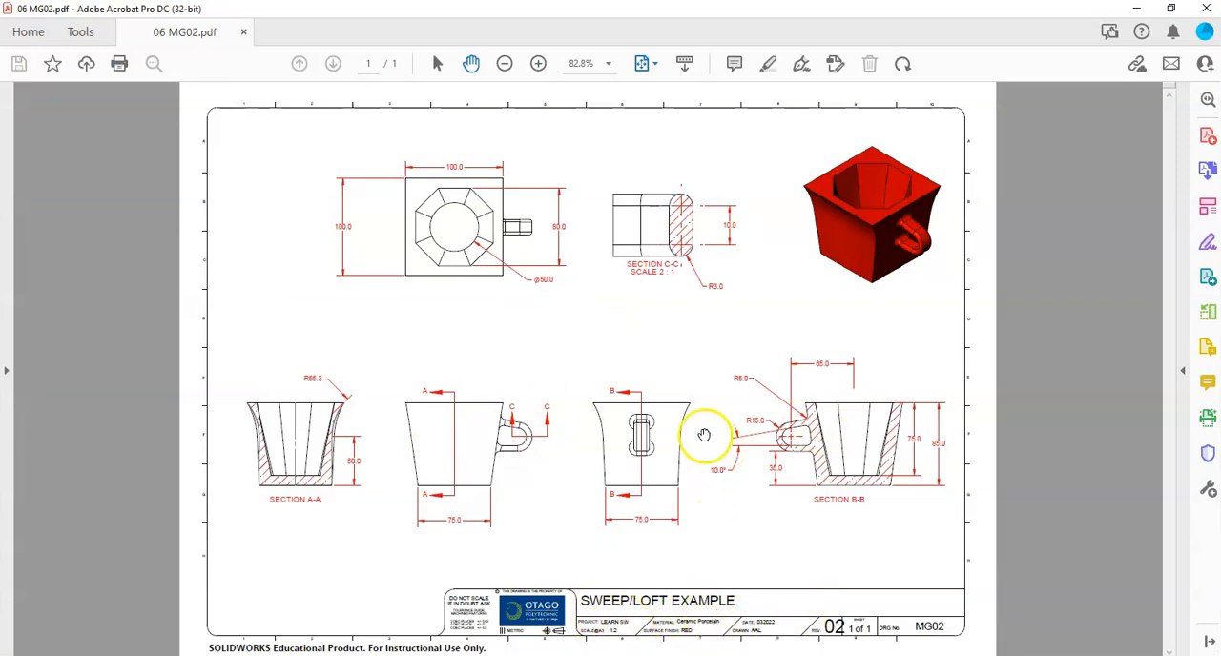
{"action": "key", "text": "alt+Tab"}
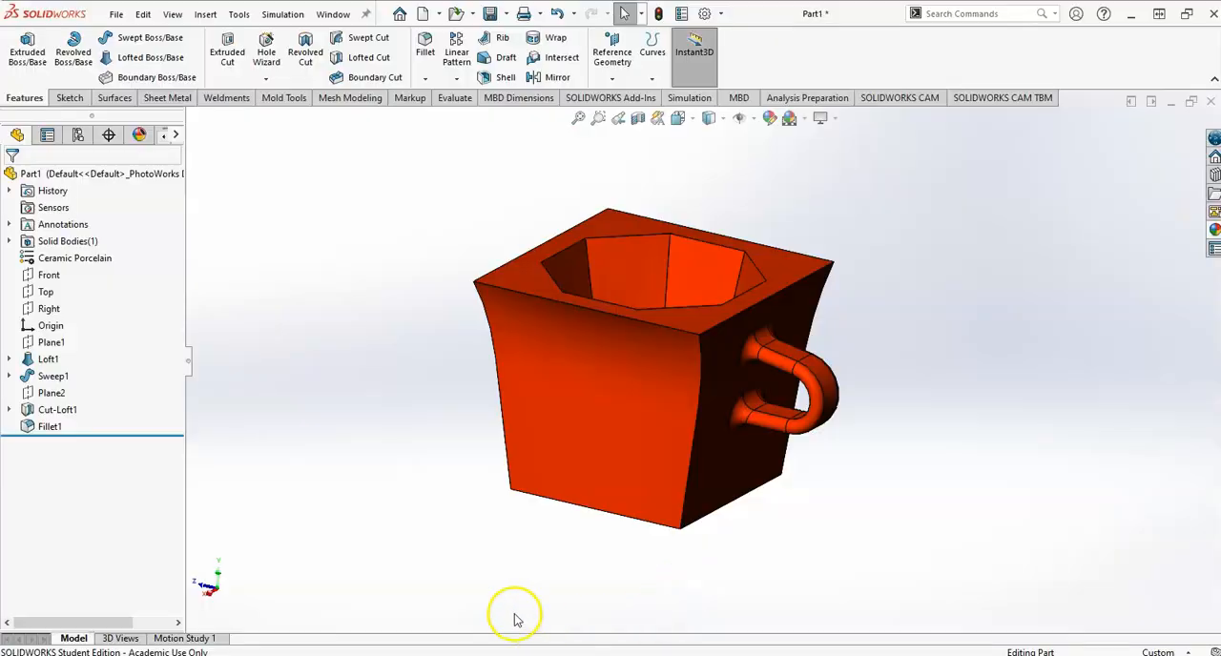